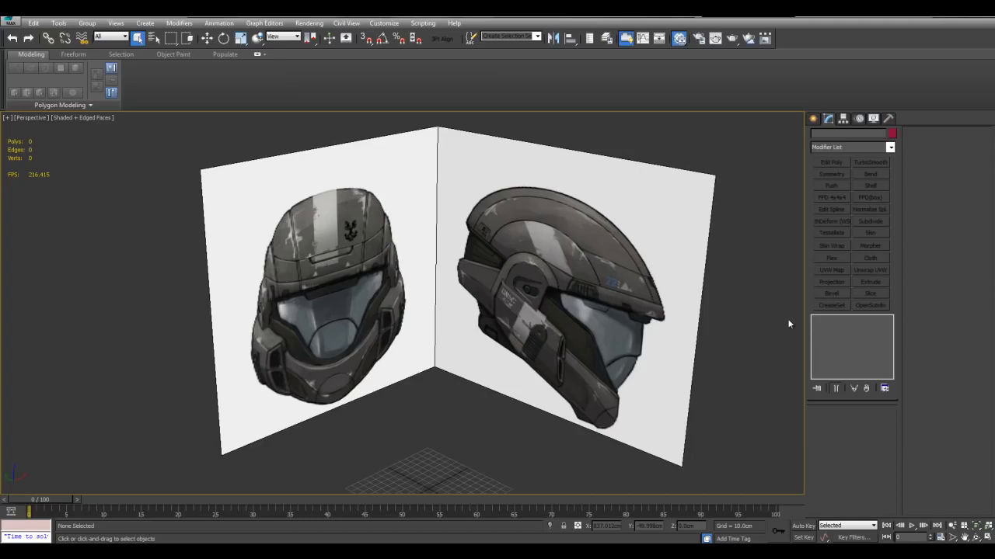
pyautogui.moveTo(773, 292)
pyautogui.mouseDown(button='middle')
pyautogui.moveTo(761, 312)
pyautogui.moveTo(766, 288)
pyautogui.moveTo(769, 296)
pyautogui.mouseUp(button='middle')
pyautogui.moveTo(583, 272); pyautogui.dragTo(595, 286, button='middle')
pyautogui.keyDown('alt'); pyautogui.moveTo(467, 368); pyautogui.dragTo(493, 284, button='middle'); pyautogui.keyUp('alt')
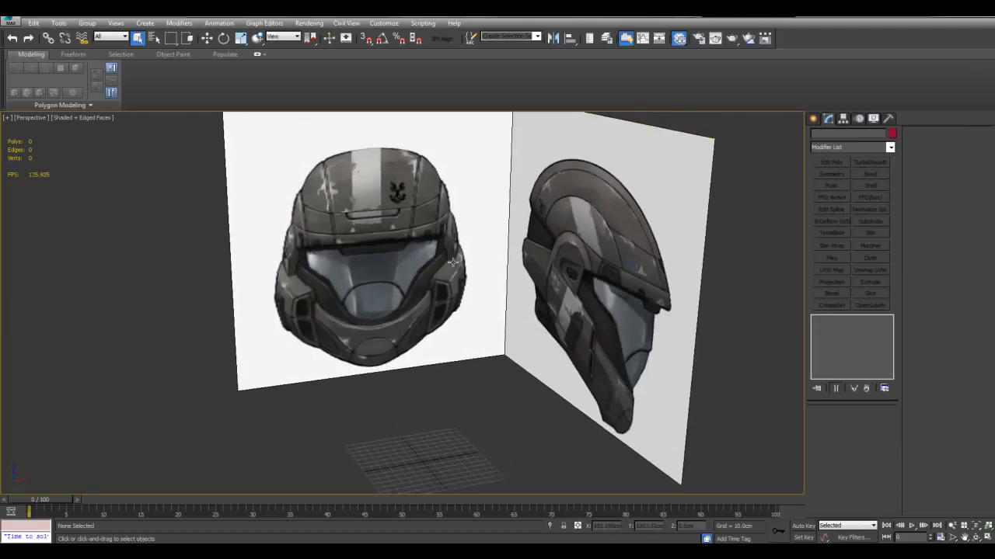
pyautogui.keyDown('alt'); pyautogui.moveTo(488, 397); pyautogui.dragTo(488, 433, button='middle'); pyautogui.keyUp('alt')
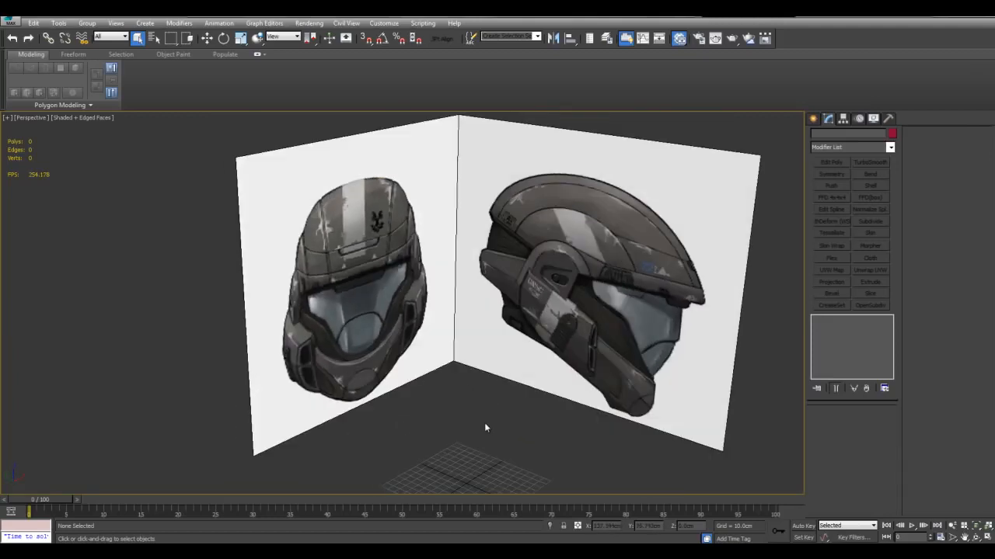
pyautogui.moveTo(463, 390); pyautogui.dragTo(519, 397, button='middle')
pyautogui.scroll(-2, 470, 404)
# Step: Activate the Move, Rotate and Scale tools one after another
pyautogui.press('w')
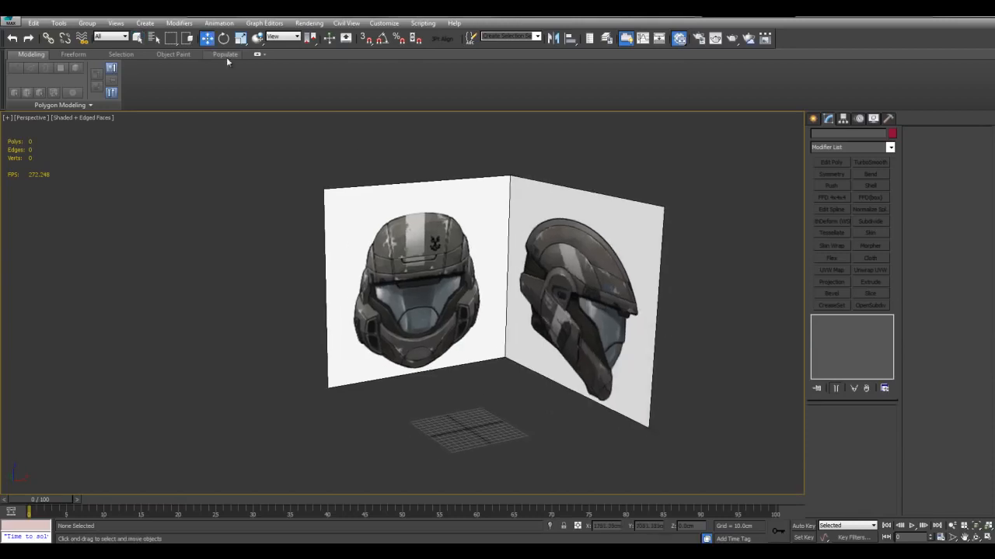
pyautogui.press('e')
pyautogui.click(241, 38)
pyautogui.moveTo(381, 188)
pyautogui.mouseDown(button='middle')
pyautogui.moveTo(366, 196)
pyautogui.moveTo(388, 200)
pyautogui.moveTo(395, 177)
pyautogui.mouseUp(button='middle')
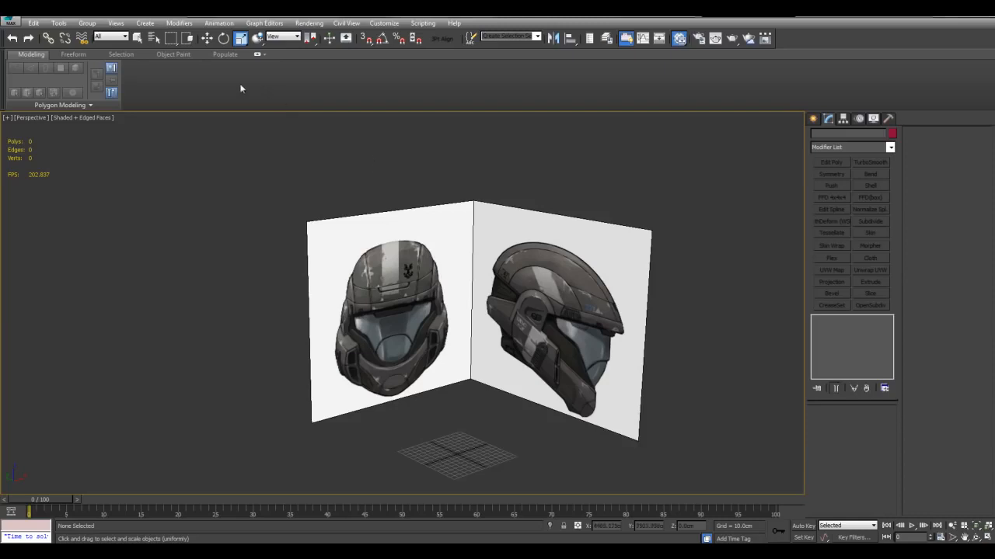
pyautogui.moveTo(363, 195); pyautogui.dragTo(409, 200, button='middle')
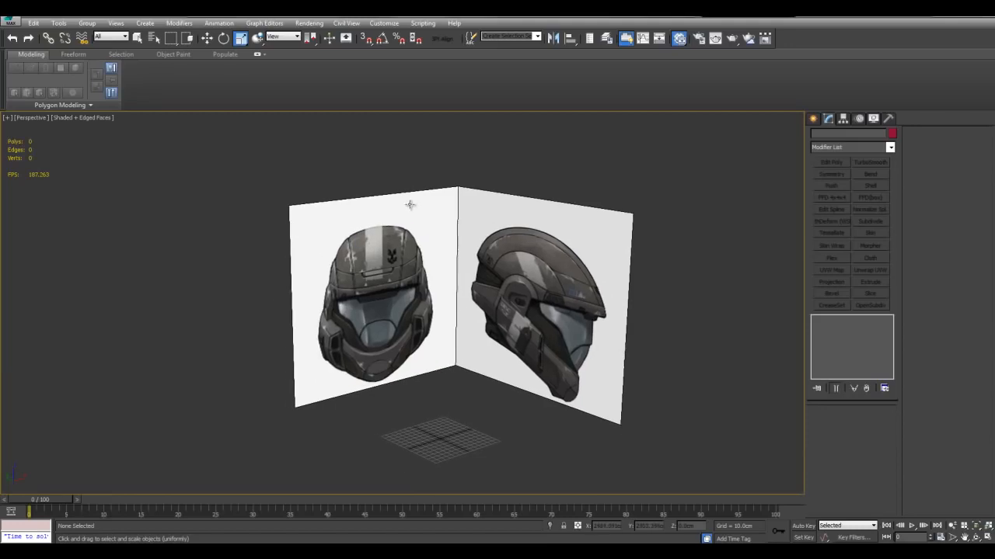
# Step: Try rotating the helmet reference planes with the Rotate tool, and undo the rotation
pyautogui.click(413, 217)
pyautogui.press('e')
pyautogui.click(382, 170)
pyautogui.moveTo(408, 220); pyautogui.dragTo(404, 191)
pyautogui.hotkey('ctrl', 'z')
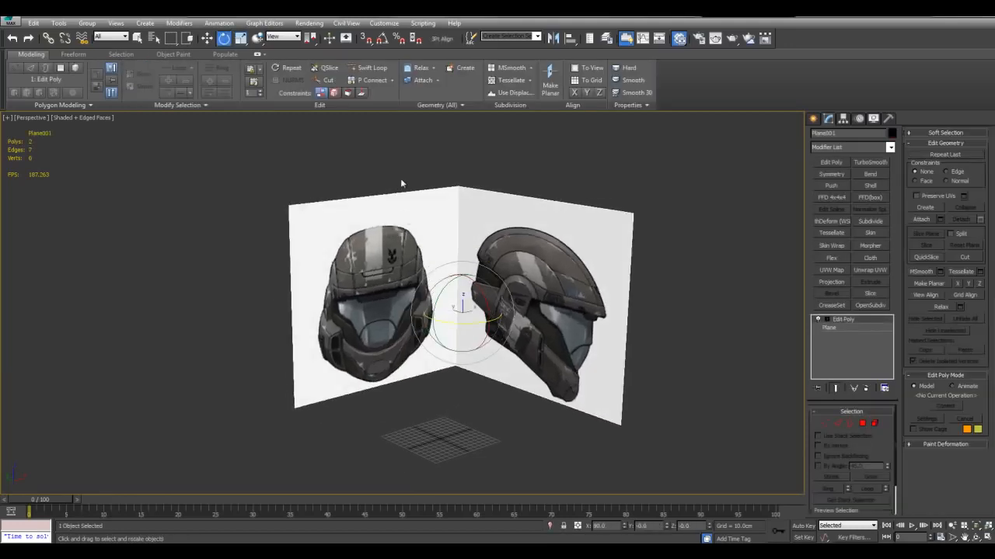
# Step: Try moving the helmet reference planes with the Move tool, undo the move and clear the selection
pyautogui.click(402, 183)
pyautogui.press('w')
pyautogui.moveTo(466, 209); pyautogui.dragTo(467, 221)
pyautogui.hotkey('ctrl', 'z')
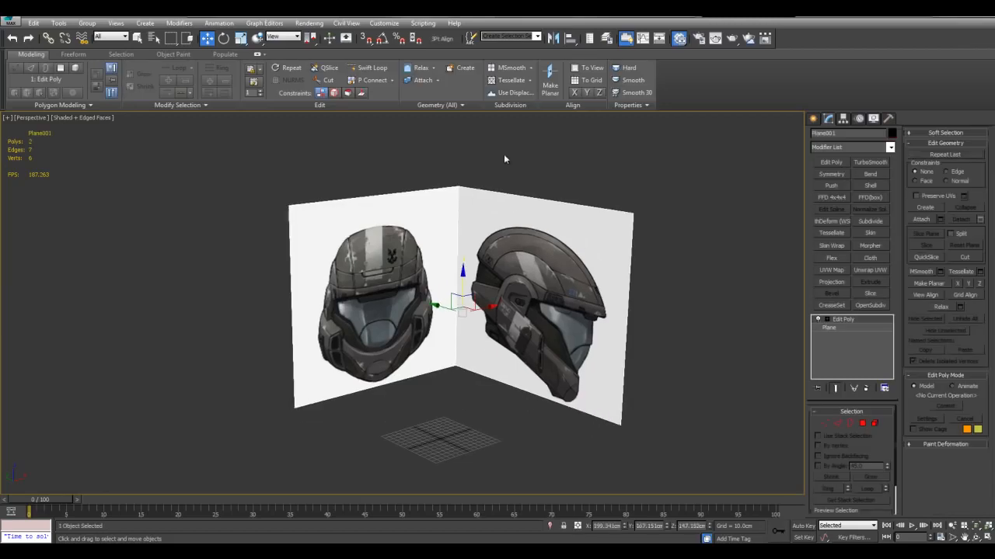
pyautogui.click(503, 159)
# Step: Switch to the Select tool, select the reference planes with a selection window, and deselect them
pyautogui.keyDown('alt'); pyautogui.moveTo(473, 213); pyautogui.dragTo(529, 243, button='middle'); pyautogui.keyUp('alt')
pyautogui.press('q')
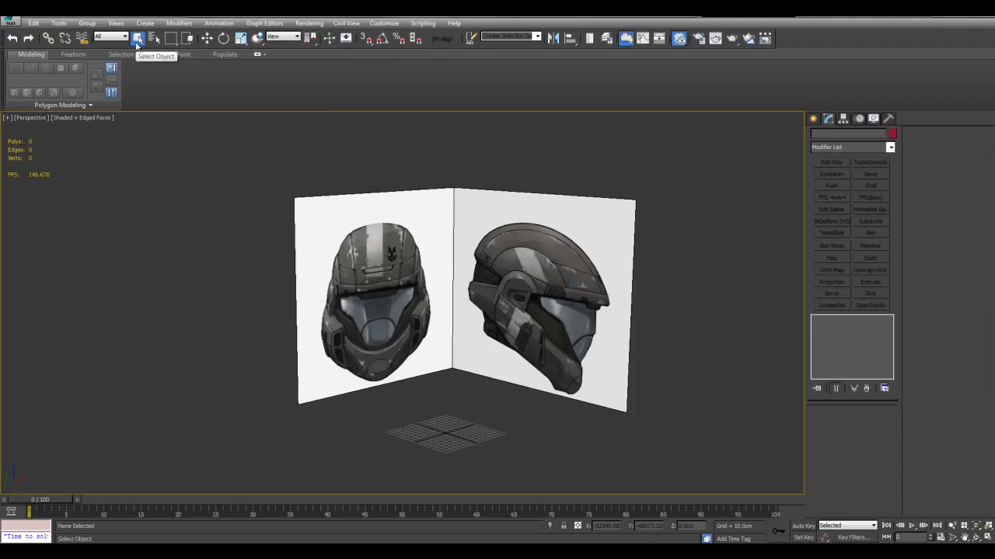
pyautogui.moveTo(323, 154); pyautogui.dragTo(399, 173, button='middle')
pyautogui.moveTo(289, 136); pyautogui.dragTo(642, 331)
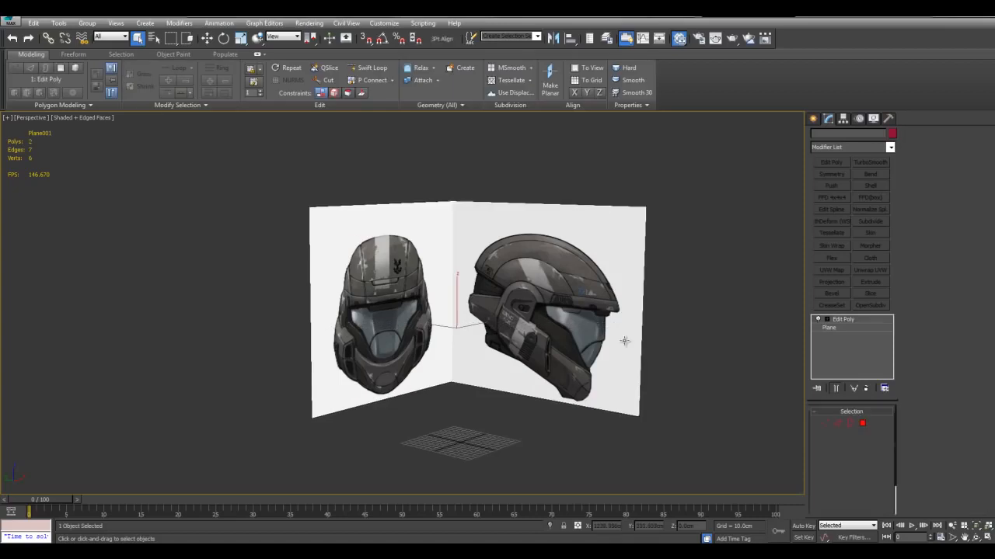
pyautogui.keyDown('alt'); pyautogui.moveTo(639, 335); pyautogui.dragTo(524, 268, button='middle'); pyautogui.keyUp('alt')
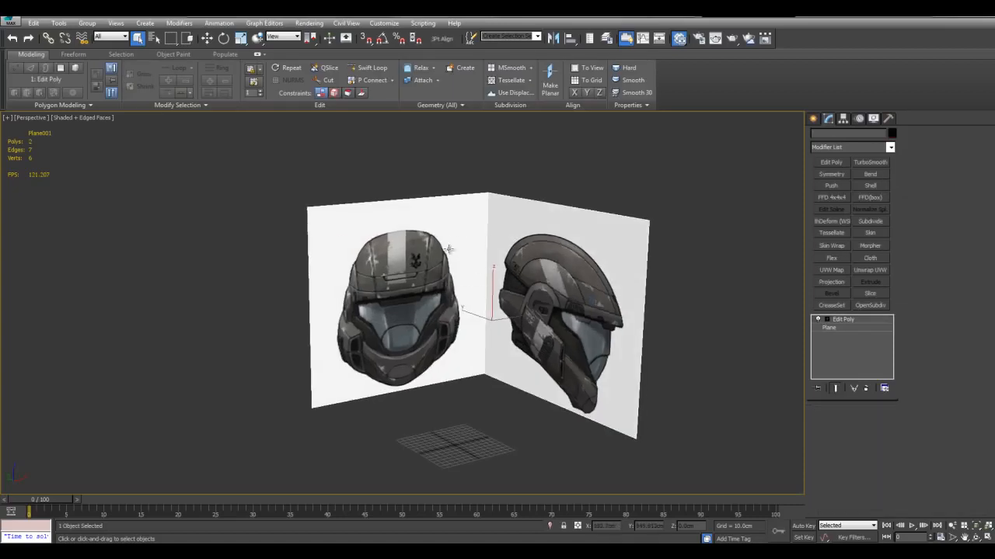
pyautogui.click(700, 322)
# Step: Try selecting the reference planes with the Move tool and again with the Select tool, leaving nothing selected
pyautogui.scroll(-3, 684, 323)
pyautogui.press('w')
pyautogui.scroll(3, 542, 270)
pyautogui.click(502, 263)
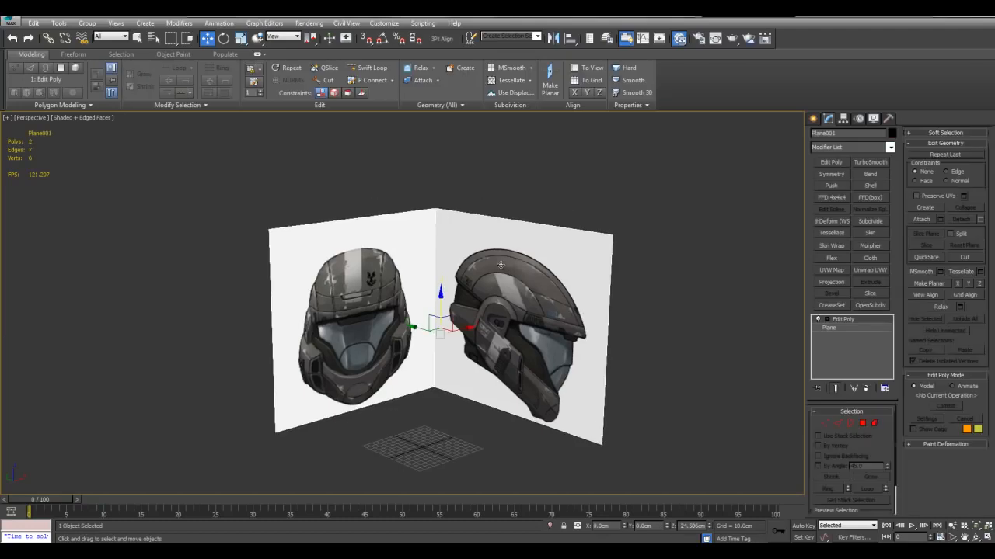
pyautogui.click(695, 311)
pyautogui.press('q')
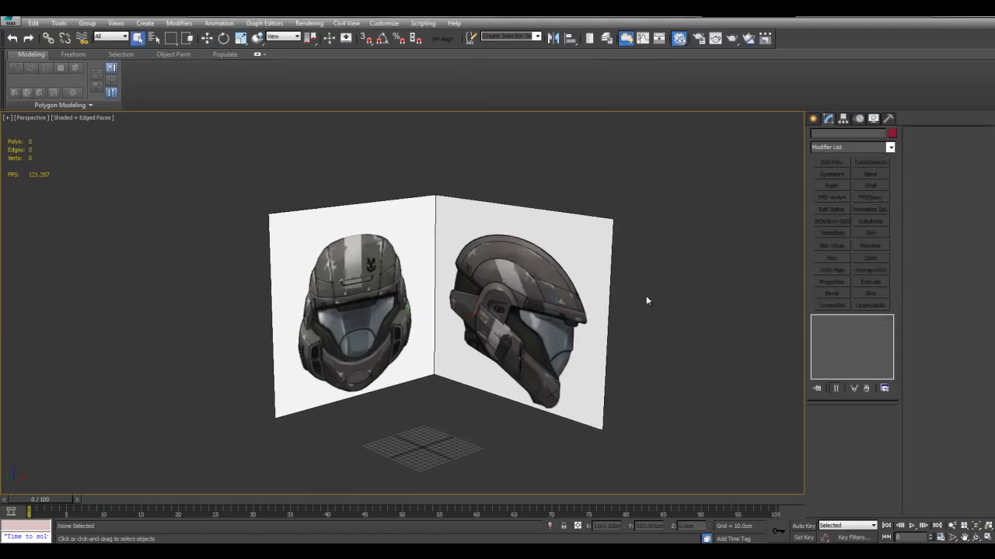
pyautogui.click(464, 205)
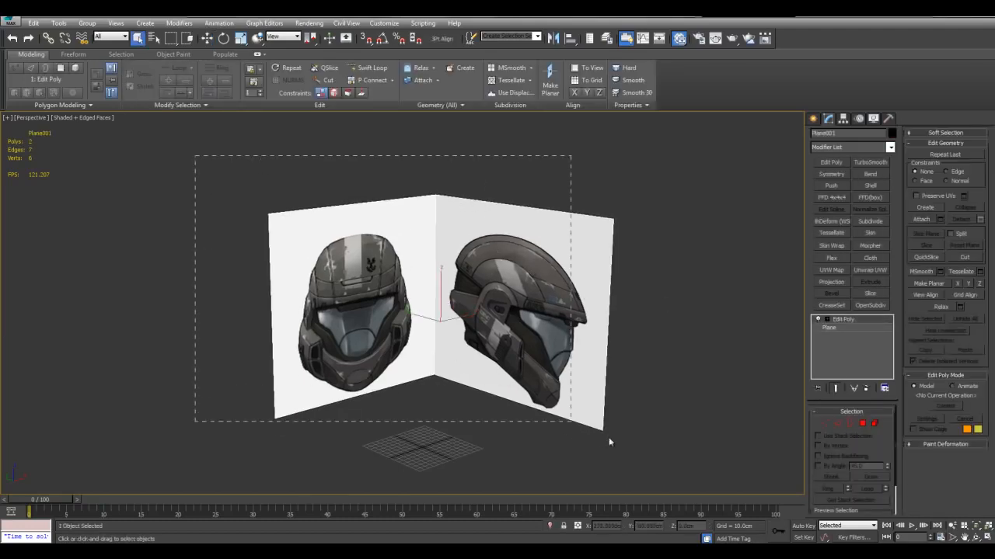
pyautogui.click(677, 401)
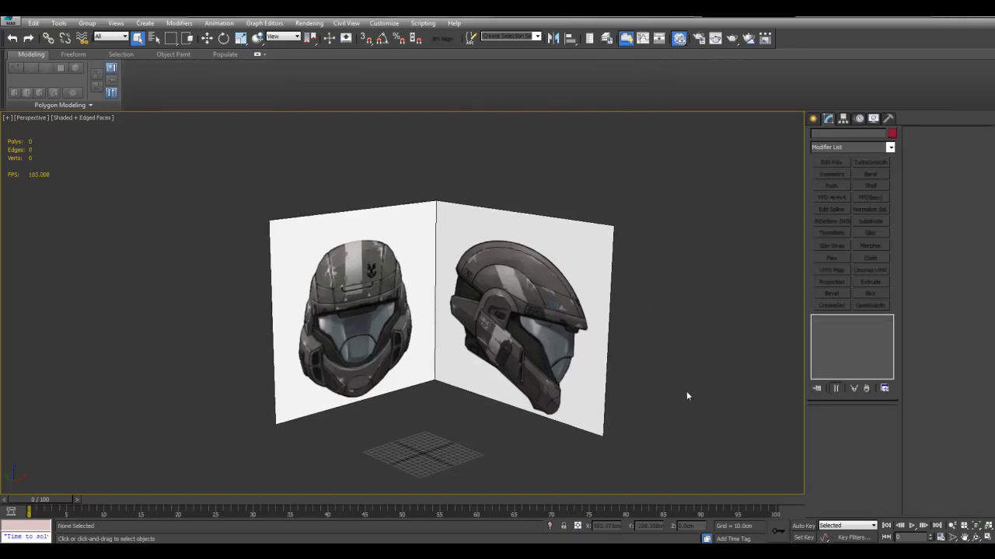
# Step: Show the four-viewport layout to view the helmet references from the standard directions
pyautogui.hotkey('alt', 'w')
pyautogui.moveTo(630, 345); pyautogui.dragTo(592, 359, button='middle')
pyautogui.moveTo(564, 187); pyautogui.dragTo(564, 190, button='middle')
pyautogui.moveTo(258, 185); pyautogui.dragTo(277, 157, button='middle')
pyautogui.moveTo(265, 320); pyautogui.dragTo(269, 335, button='middle')
pyautogui.moveTo(482, 368); pyautogui.dragTo(467, 376, button='middle')
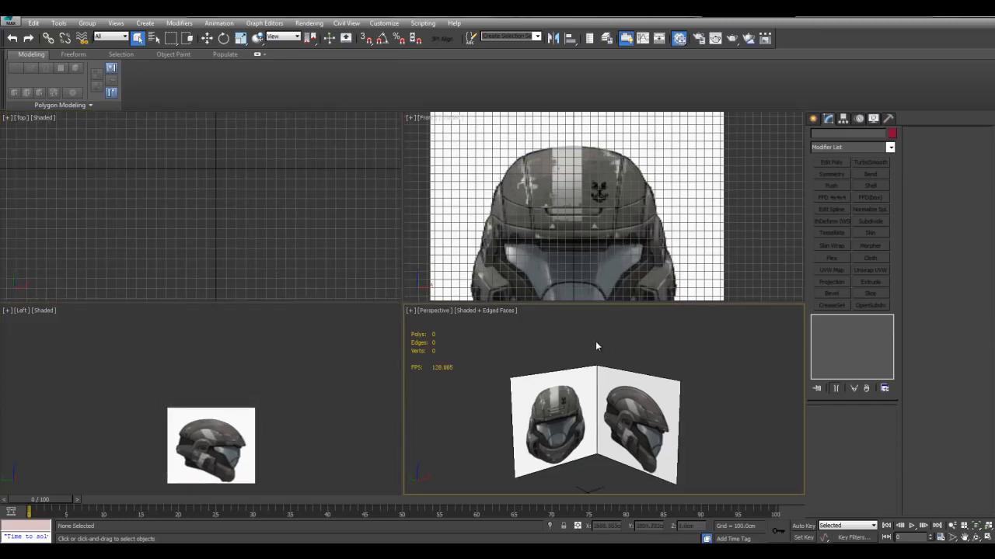
# Step: Review the layout, visual style and statistics settings in the Viewport Configuration of the Perspective view, and accept them
pyautogui.click(413, 313)
pyautogui.click(457, 434)
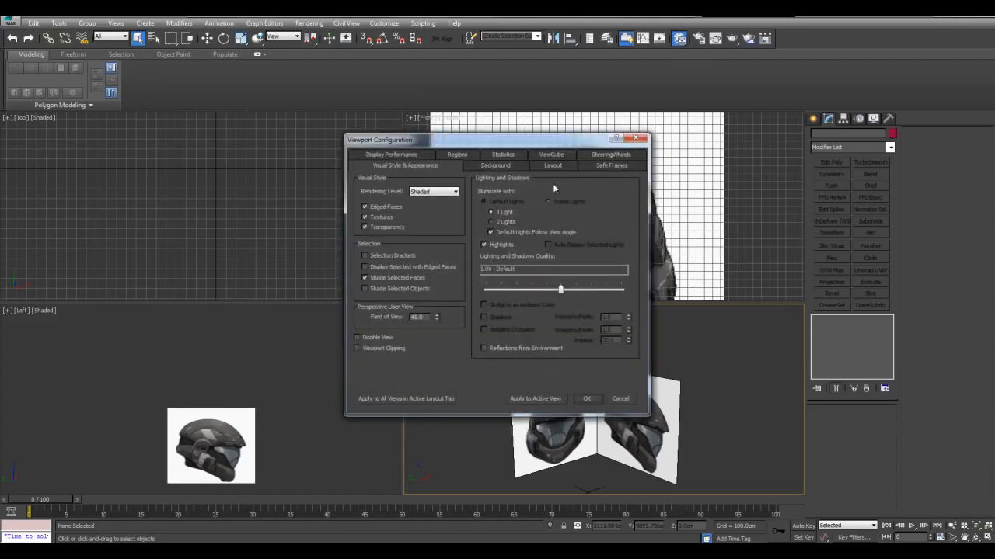
pyautogui.click(553, 166)
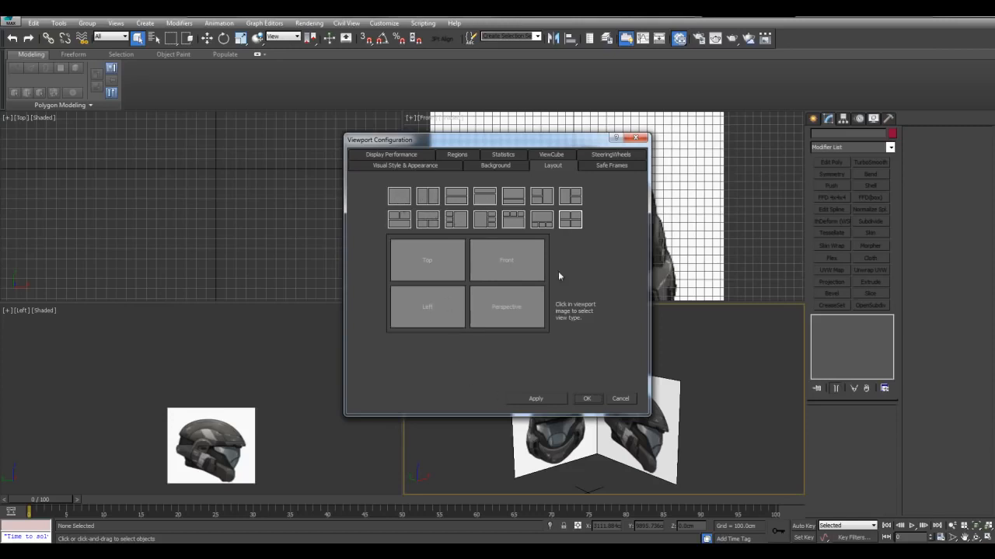
pyautogui.click(422, 166)
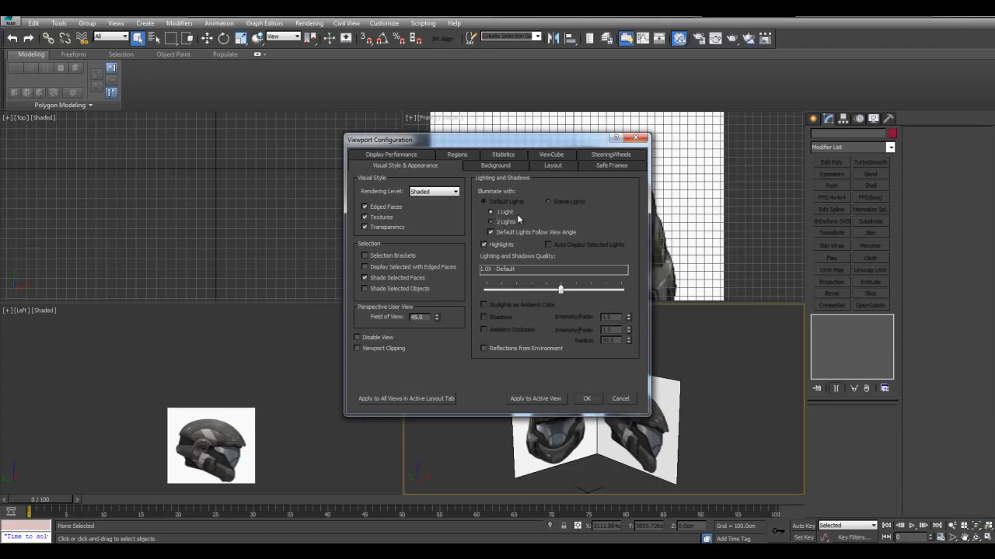
pyautogui.click(502, 154)
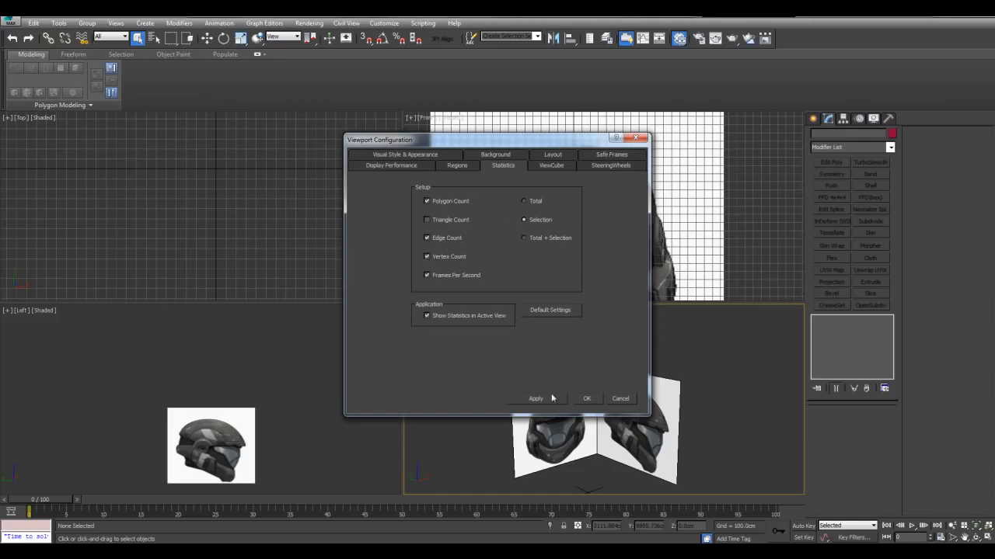
pyautogui.click(587, 400)
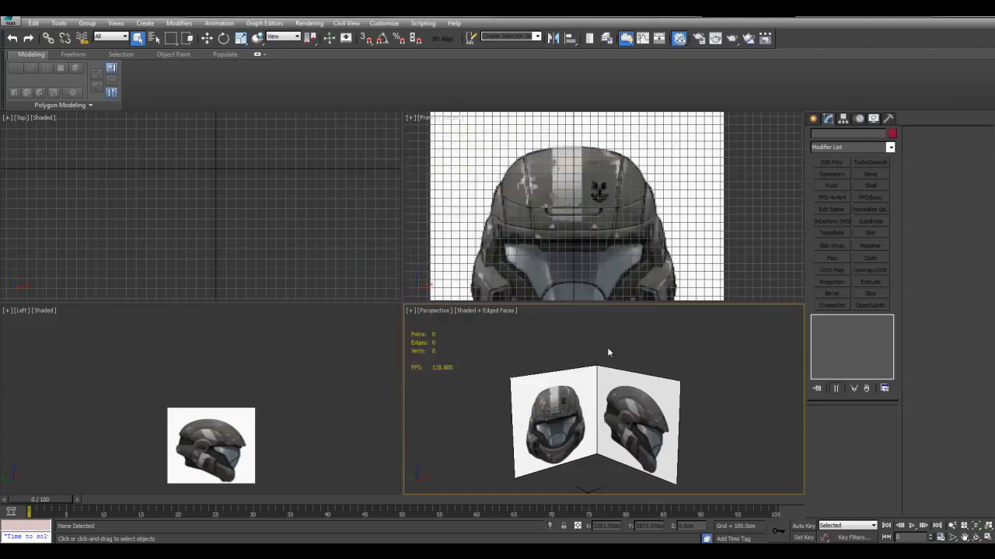
# Step: Maximize the Perspective viewport to show both helmet reference planes
pyautogui.keyDown('alt'); pyautogui.moveTo(680, 342); pyautogui.dragTo(673, 348, button='middle'); pyautogui.keyUp('alt')
pyautogui.hotkey('alt', 'w')
pyautogui.moveTo(622, 325); pyautogui.dragTo(657, 353, button='middle')
pyautogui.moveTo(647, 278)
pyautogui.keyDown('alt'); pyautogui.mouseDown(button='middle')
pyautogui.moveTo(675, 275)
pyautogui.moveTo(655, 282)
pyautogui.mouseUp(button='middle'); pyautogui.keyUp('alt')
pyautogui.keyDown('alt'); pyautogui.moveTo(645, 222); pyautogui.dragTo(587, 205, button='middle'); pyautogui.keyUp('alt')
pyautogui.keyDown('alt'); pyautogui.moveTo(587, 202); pyautogui.dragTo(602, 198, button='middle'); pyautogui.keyUp('alt')
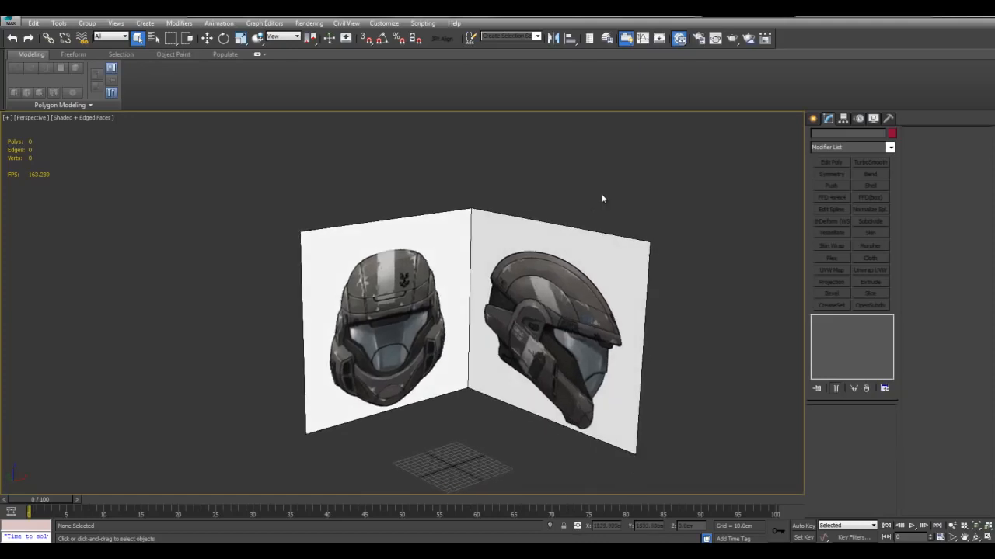
# Step: Disable Caddy Controls in the general preferences
pyautogui.click(384, 23)
pyautogui.click(394, 189)
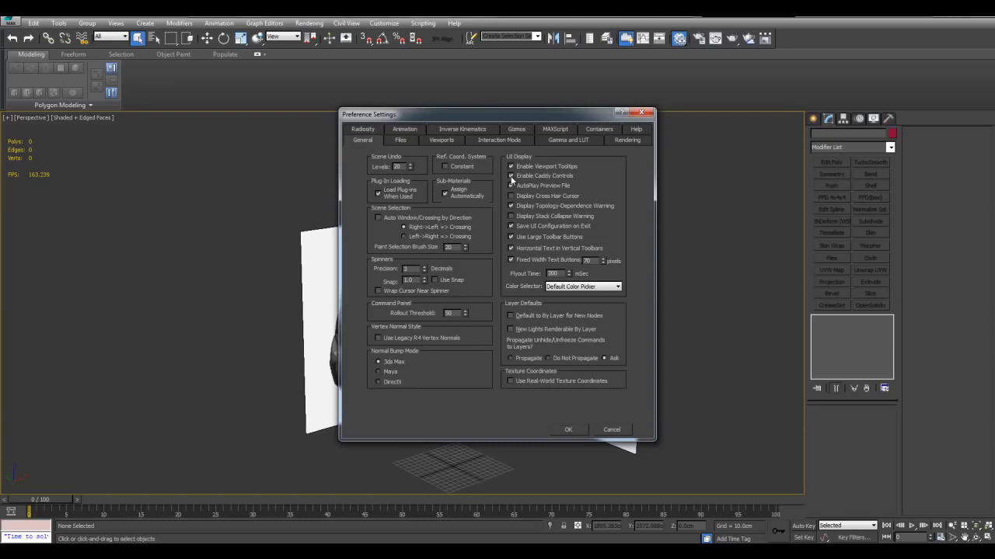
pyautogui.click(575, 430)
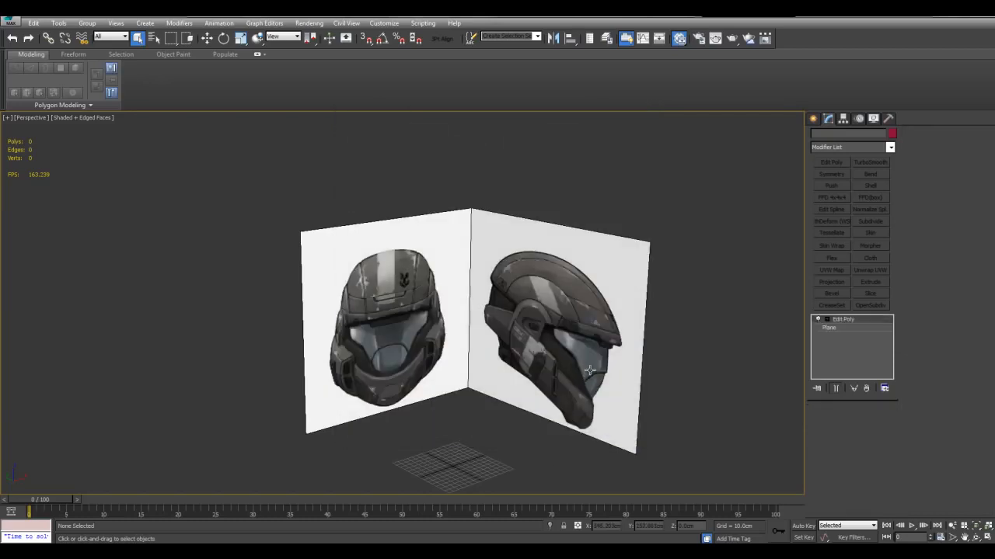
# Step: Open the Connect Edges settings for the upper and lower edges of the side-view reference plane, and cancel them
pyautogui.press('1')
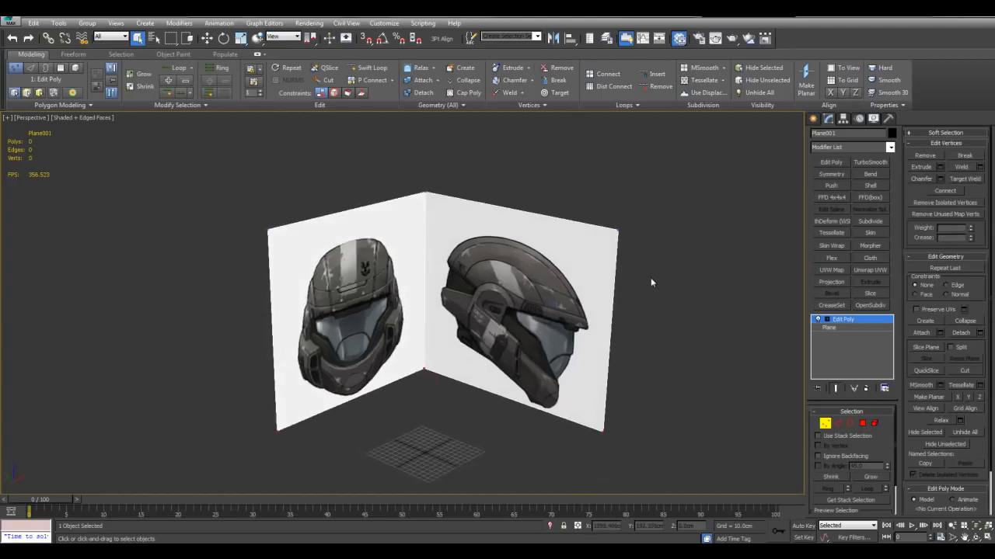
pyautogui.scroll(3, 600, 273)
pyautogui.press('2')
pyautogui.click(543, 168)
pyautogui.hotkey('alt', 'r')
pyautogui.hotkey('ctrl', 'shift', 'e')
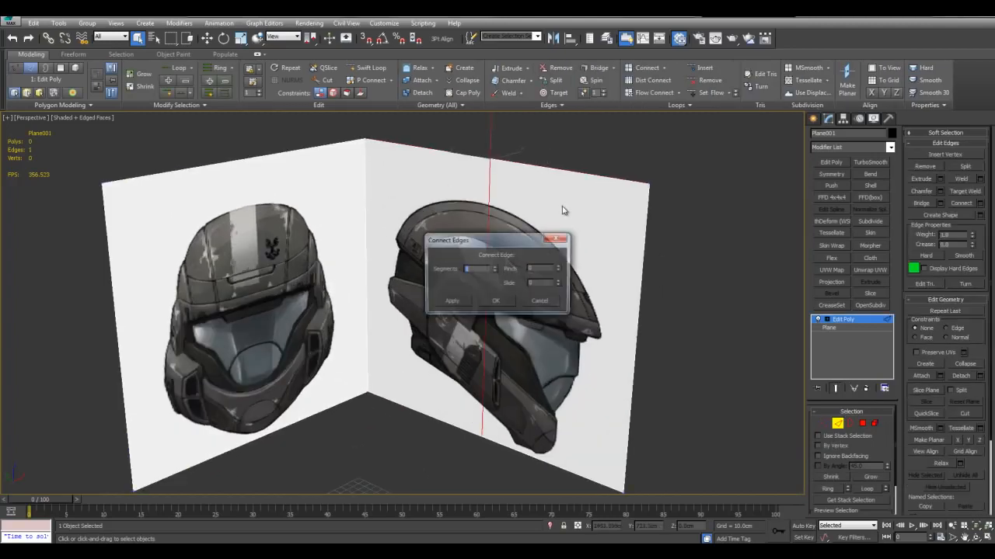
pyautogui.moveTo(466, 239); pyautogui.dragTo(486, 196)
pyautogui.click(564, 261)
pyautogui.press('2')
# Step: Re-enable Caddy Controls in the preferences, then preview connecting the side plane's edges with the in-view controls and cancel
pyautogui.click(384, 23)
pyautogui.click(399, 190)
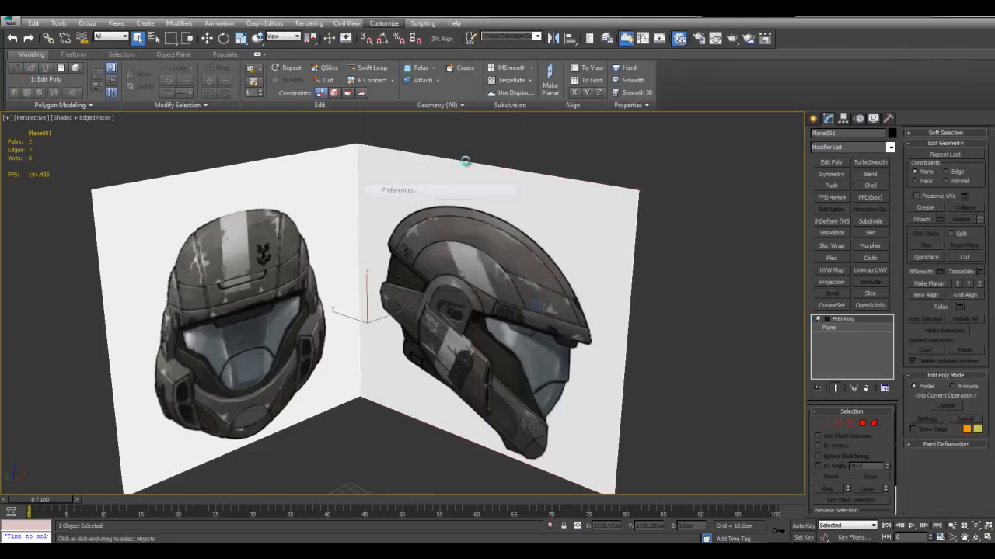
pyautogui.click(566, 429)
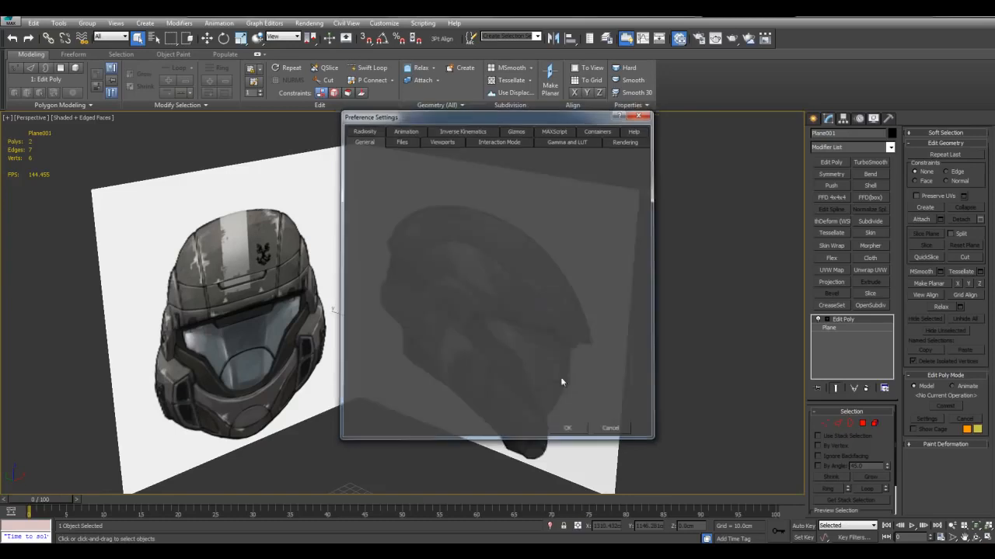
pyautogui.press('2')
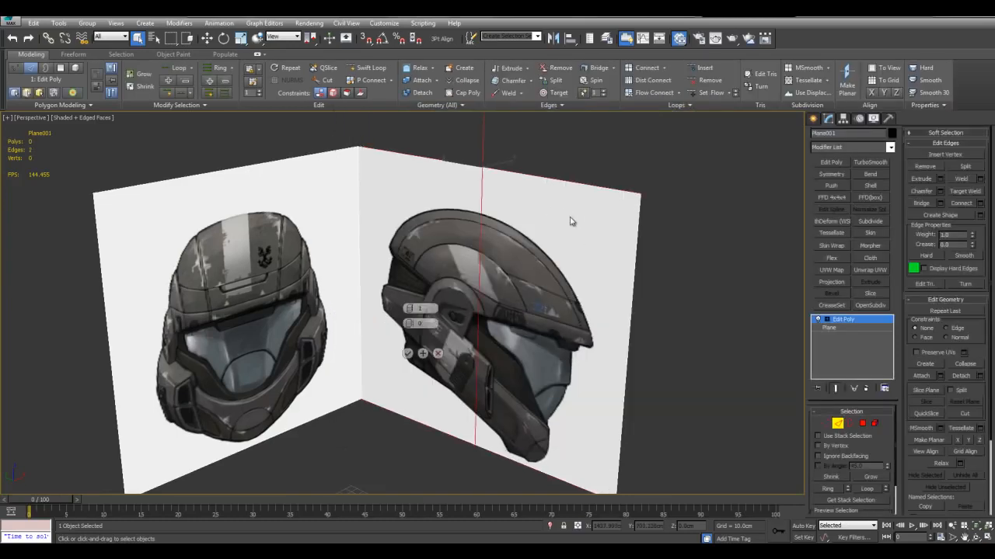
pyautogui.click(438, 354)
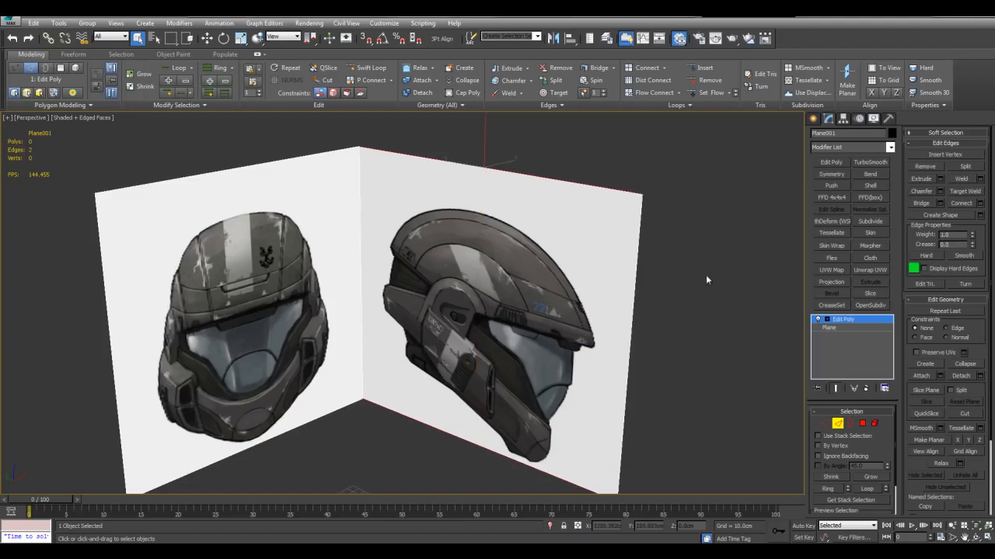
# Step: Leave edge editing and review the Enable Caddy Controls option in the general preferences
pyautogui.press('2')
pyautogui.click(384, 23)
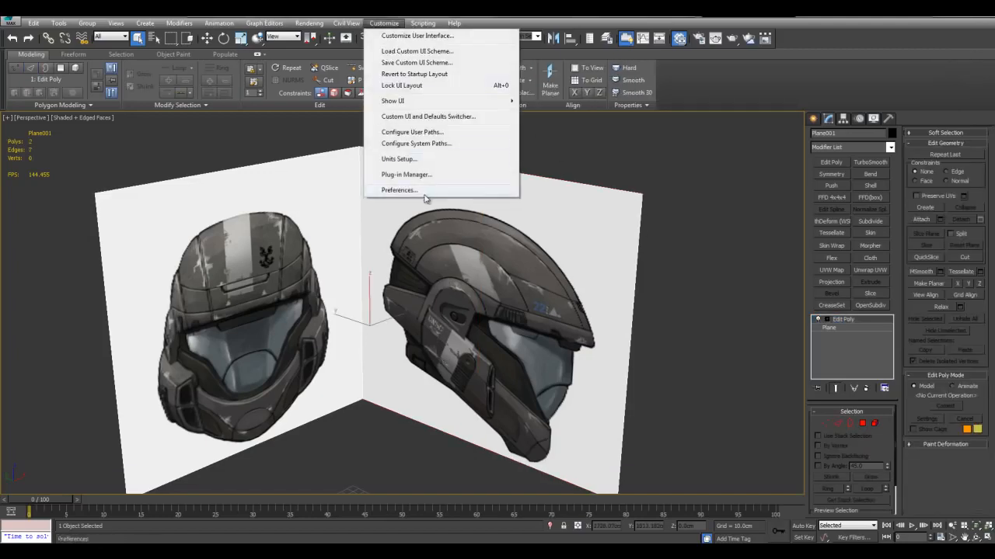
pyautogui.click(398, 190)
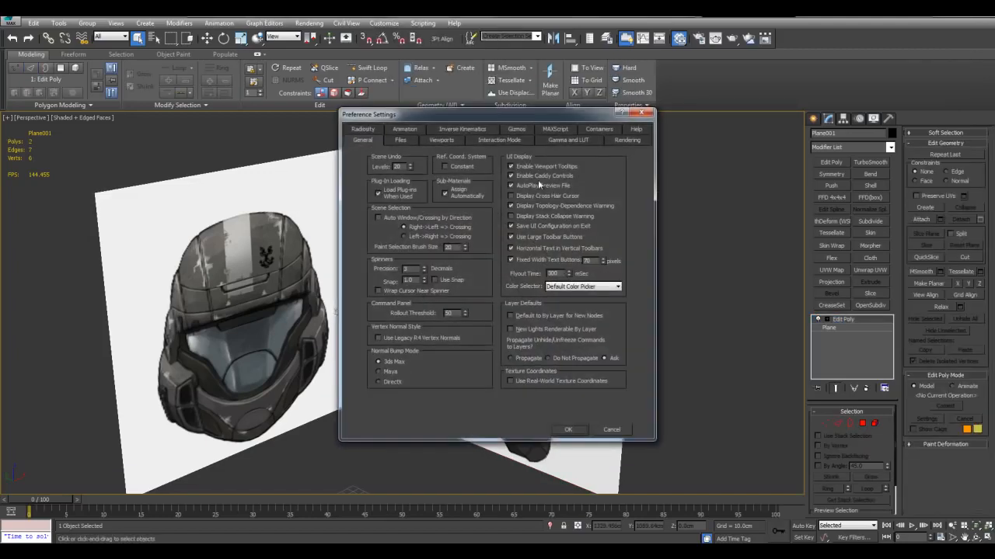
pyautogui.click(567, 430)
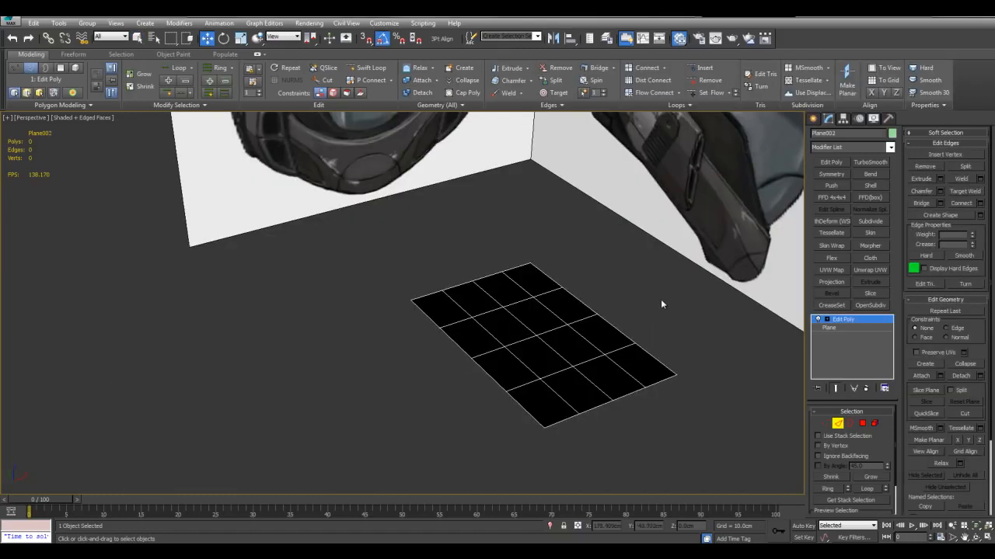
# Step: Select the whole row of outer edges along the far side of the subdivided black plane
pyautogui.moveTo(647, 287); pyautogui.dragTo(678, 311, button='middle')
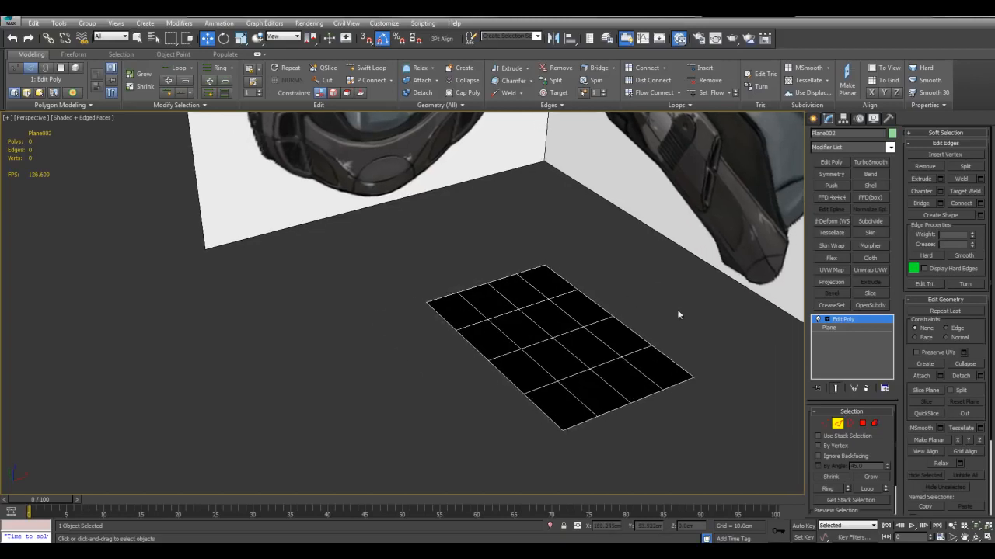
pyautogui.scroll(5, 675, 311)
pyautogui.moveTo(692, 271); pyautogui.dragTo(679, 270, button='middle')
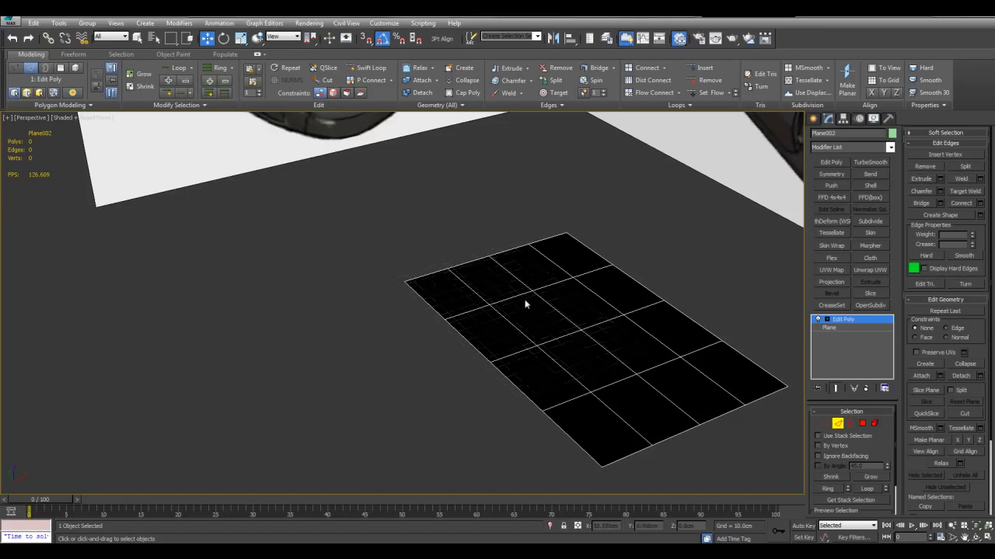
pyautogui.moveTo(655, 271); pyautogui.dragTo(682, 259, button='middle')
pyautogui.moveTo(365, 253)
pyautogui.mouseDown(button='middle')
pyautogui.moveTo(373, 269)
pyautogui.moveTo(382, 259)
pyautogui.mouseUp(button='middle')
pyautogui.moveTo(508, 220); pyautogui.dragTo(447, 265, button='middle')
pyautogui.doubleClick(457, 277)
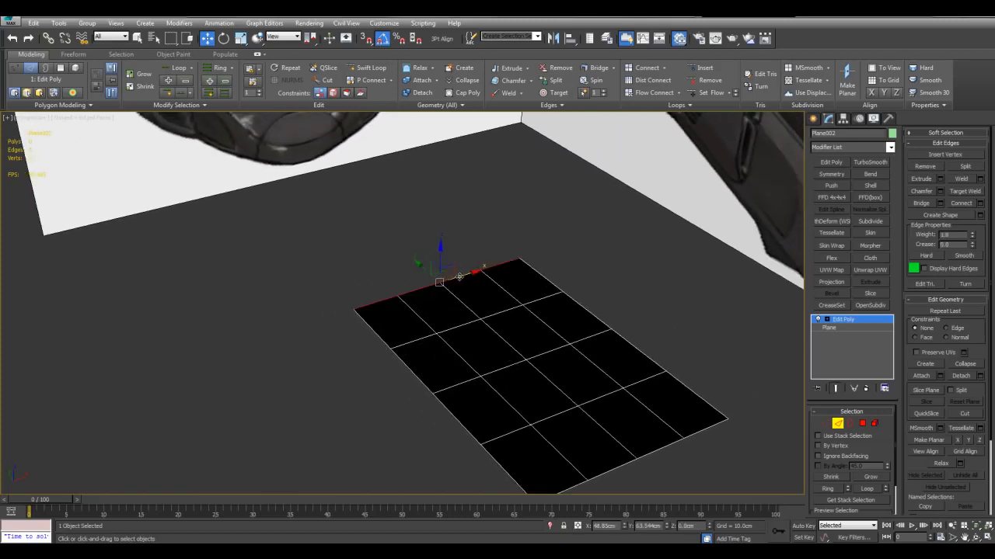
# Step: Extend a new row of polygons upward from the selected far-side edges of the black plane by copying the edges
pyautogui.keyDown('alt'); pyautogui.moveTo(457, 330); pyautogui.dragTo(528, 320, button='middle'); pyautogui.keyUp('alt')
pyautogui.moveTo(338, 371); pyautogui.dragTo(466, 360, button='middle')
pyautogui.keyDown('shift'); pyautogui.moveTo(445, 362); pyautogui.dragTo(400, 280); pyautogui.keyUp('shift')
pyautogui.keyDown('alt'); pyautogui.moveTo(528, 280); pyautogui.dragTo(617, 266, button='middle'); pyautogui.keyUp('alt')
pyautogui.moveTo(616, 266); pyautogui.dragTo(562, 207, button='middle')
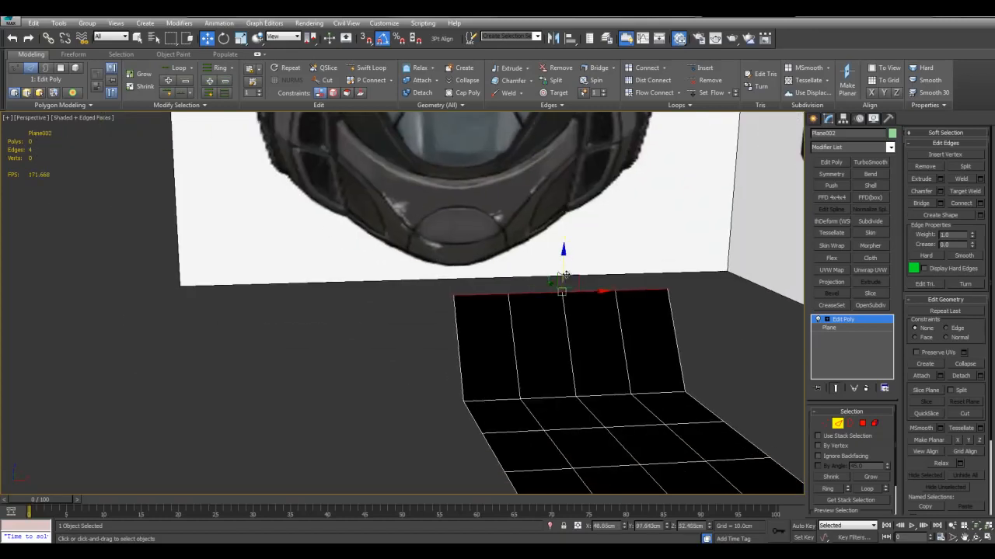
# Step: Move the new raised edge row up and sideways to about X 24.9 cm, Z 58 cm, and leave edge editing
pyautogui.moveTo(565, 282); pyautogui.dragTo(598, 252)
pyautogui.keyDown('alt'); pyautogui.moveTo(599, 252); pyautogui.dragTo(533, 289, button='middle'); pyautogui.keyUp('alt')
pyautogui.moveTo(520, 273); pyautogui.dragTo(441, 296)
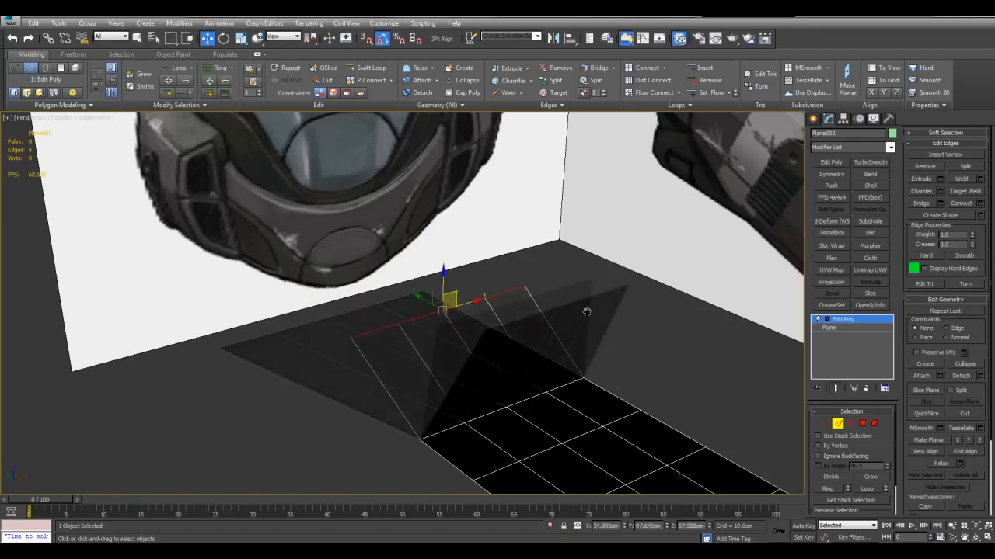
pyautogui.moveTo(593, 311); pyautogui.dragTo(587, 313, button='middle')
pyautogui.press('2')
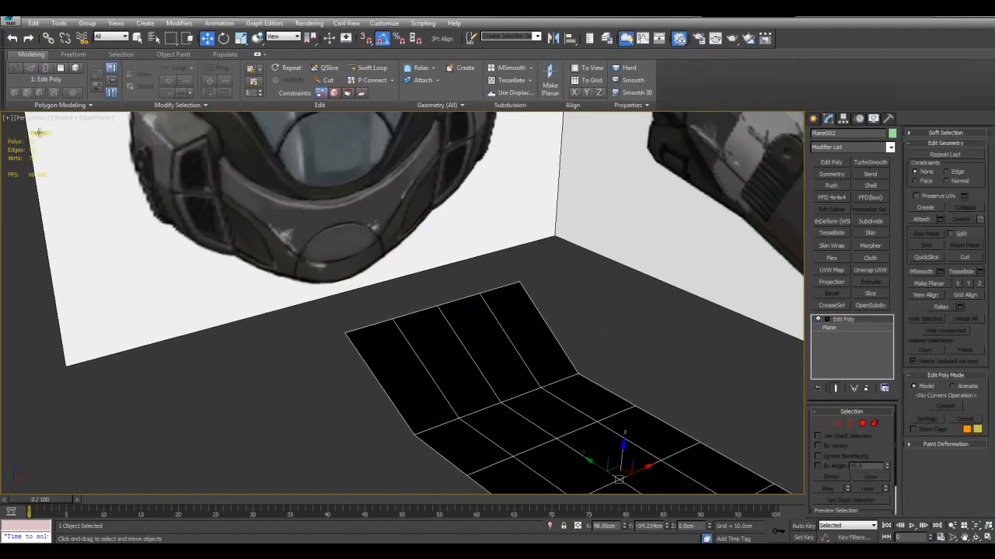
# Step: Open the Viewport Configuration settings to view the display performance options, and close them without changes
pyautogui.click(6, 118)
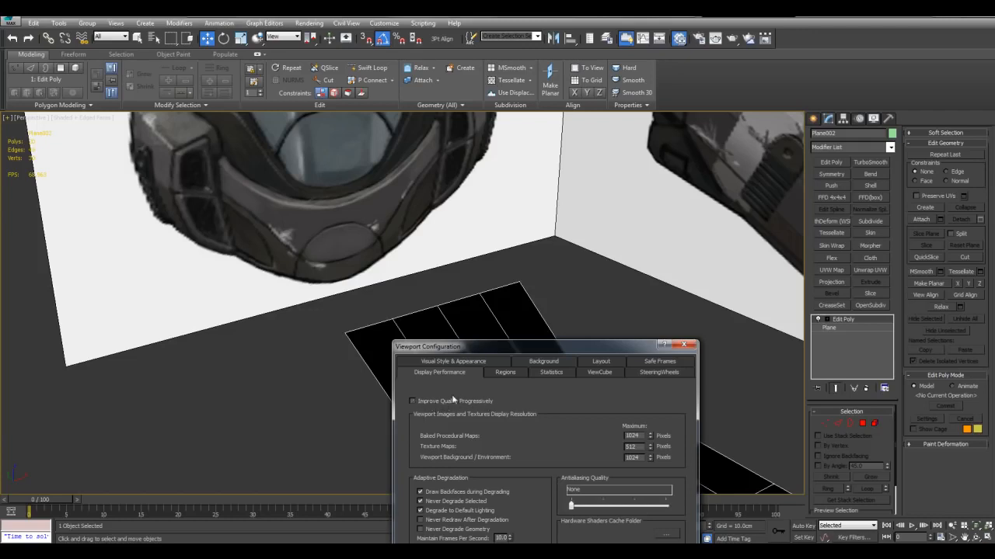
pyautogui.click(684, 345)
pyautogui.moveTo(682, 376); pyautogui.dragTo(681, 374, button='middle')
pyautogui.moveTo(604, 303); pyautogui.dragTo(609, 337, button='middle')
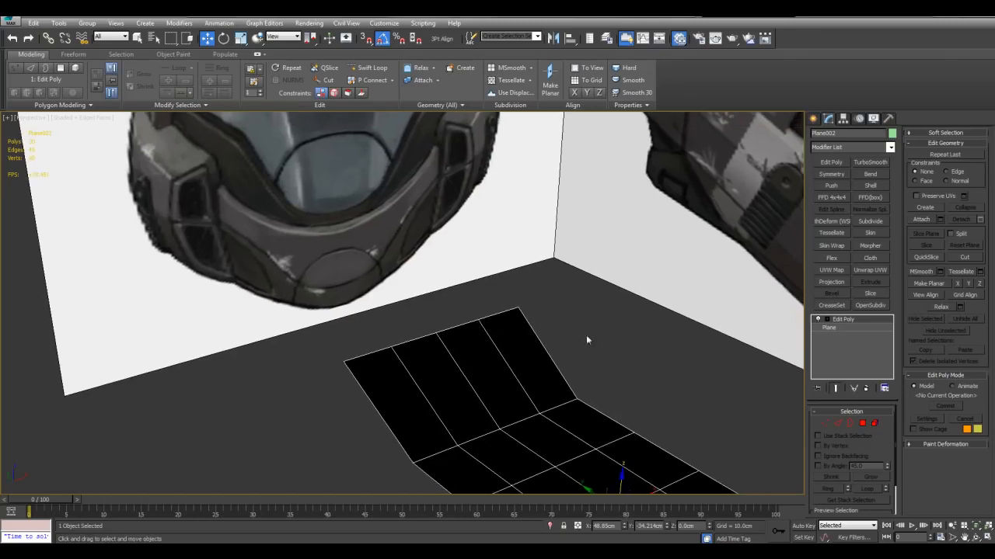
# Step: Reselect the plane's raised edge row in edge editing and move it to about X -3.1 cm, Z 76.4 cm
pyautogui.press('2')
pyautogui.click(502, 314)
pyautogui.moveTo(458, 321); pyautogui.dragTo(391, 293)
pyautogui.scroll(-3, 486, 277)
pyautogui.moveTo(610, 380); pyautogui.dragTo(557, 336, button='middle')
pyautogui.scroll(3, 583, 322)
pyautogui.scroll(-3, 557, 336)
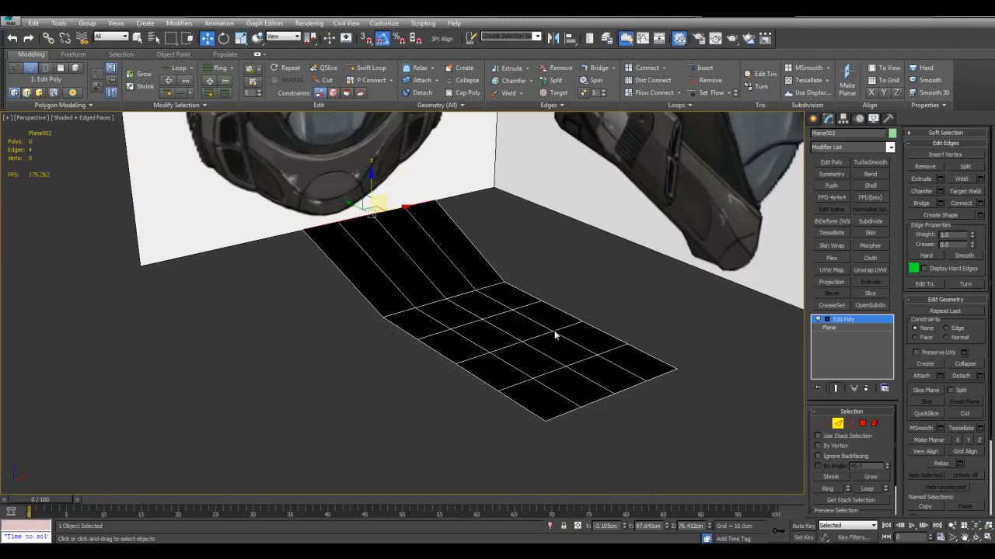
# Step: Leave edge editing and delete the black plane
pyautogui.scroll(2, 559, 333)
pyautogui.press('2')
pyautogui.press('Delete')
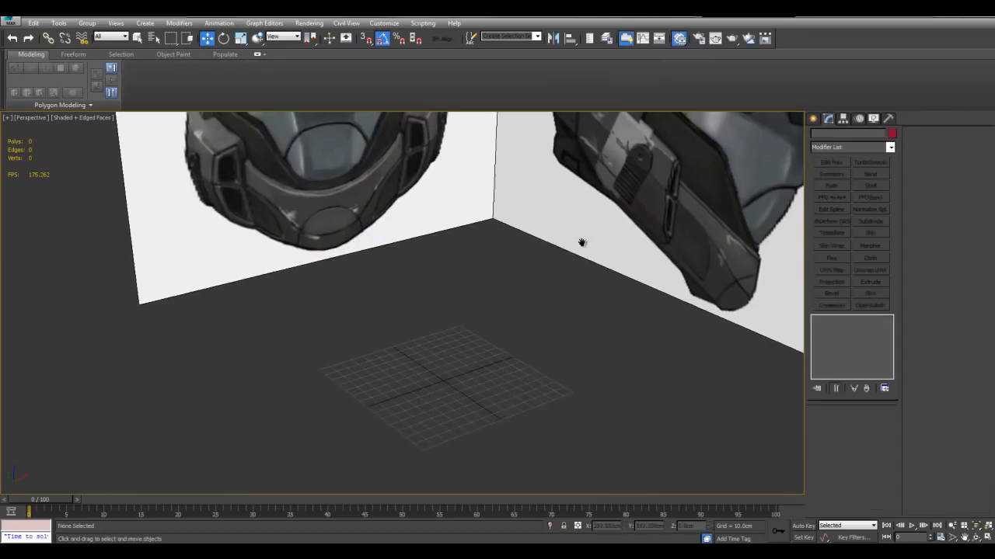
# Step: Review the keyboard, toolbar and mouse settings in Customize User Interface, and close it without changes
pyautogui.scroll(-3, 522, 380)
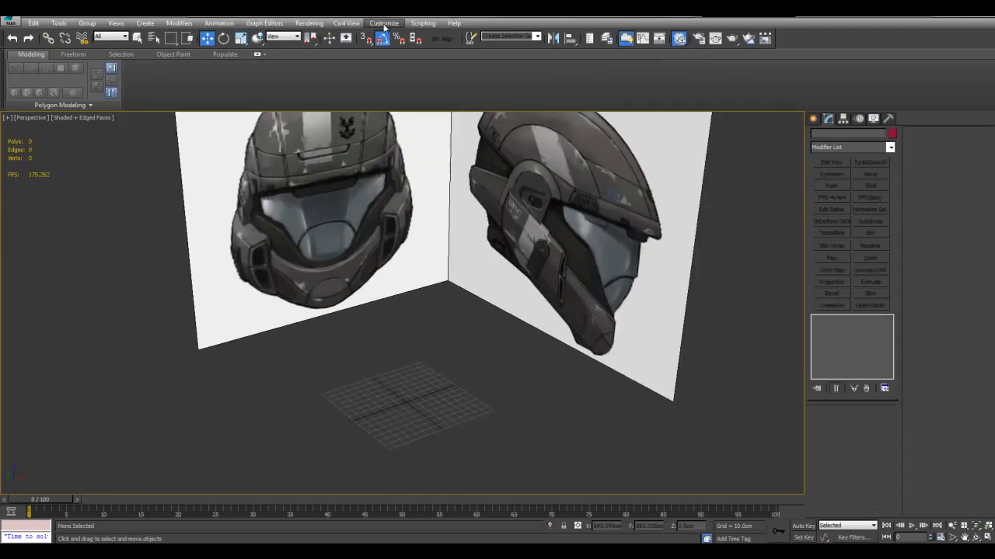
pyautogui.click(384, 22)
pyautogui.click(398, 36)
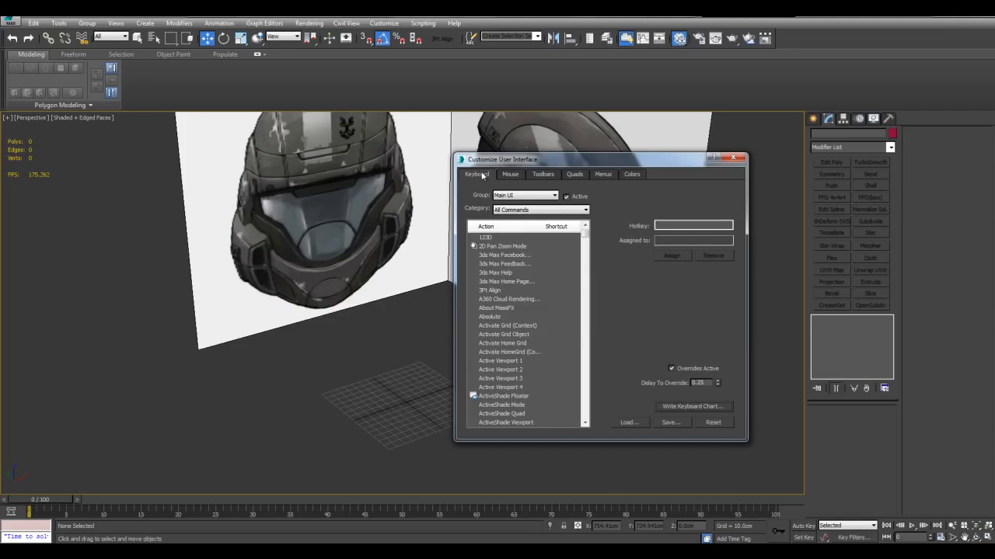
pyautogui.click(543, 175)
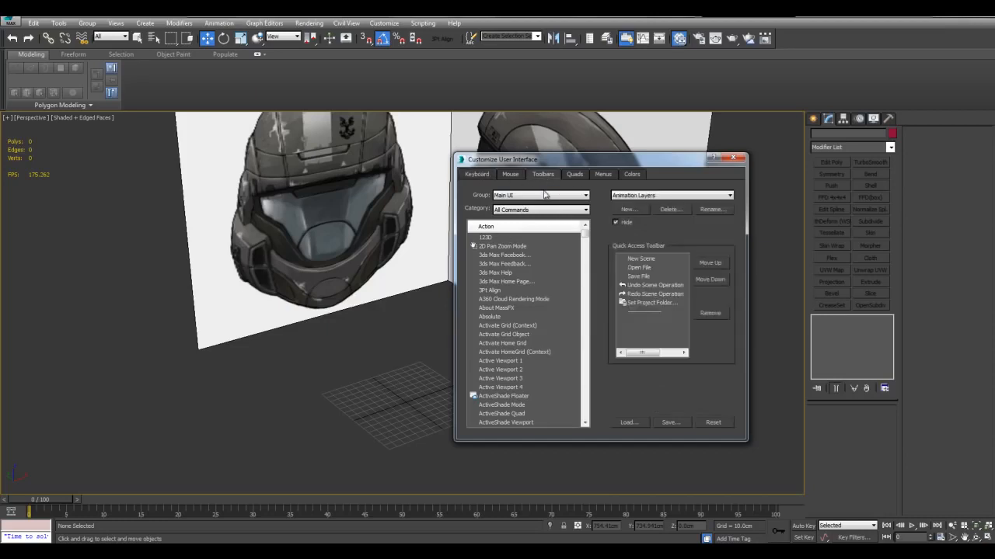
pyautogui.click(509, 174)
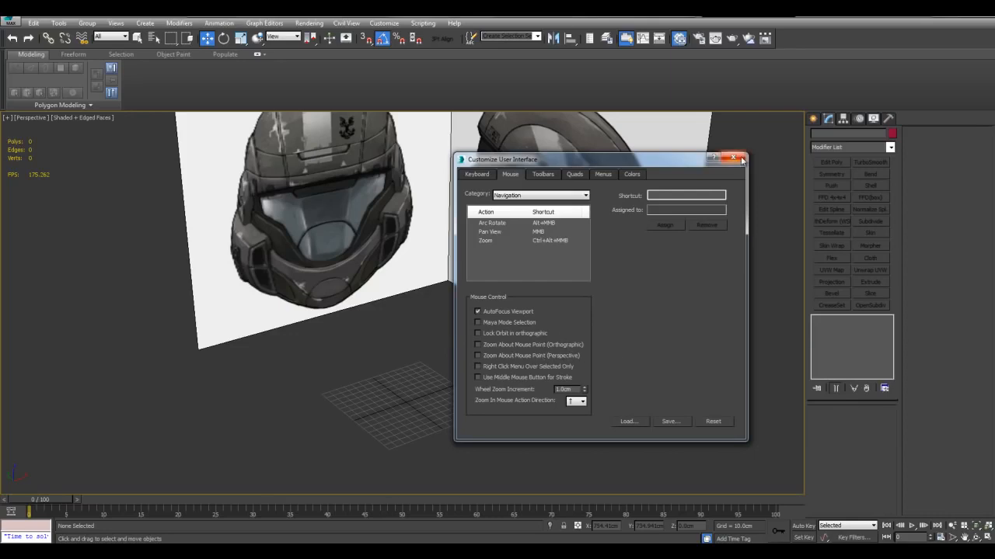
pyautogui.moveTo(662, 164); pyautogui.dragTo(688, 162)
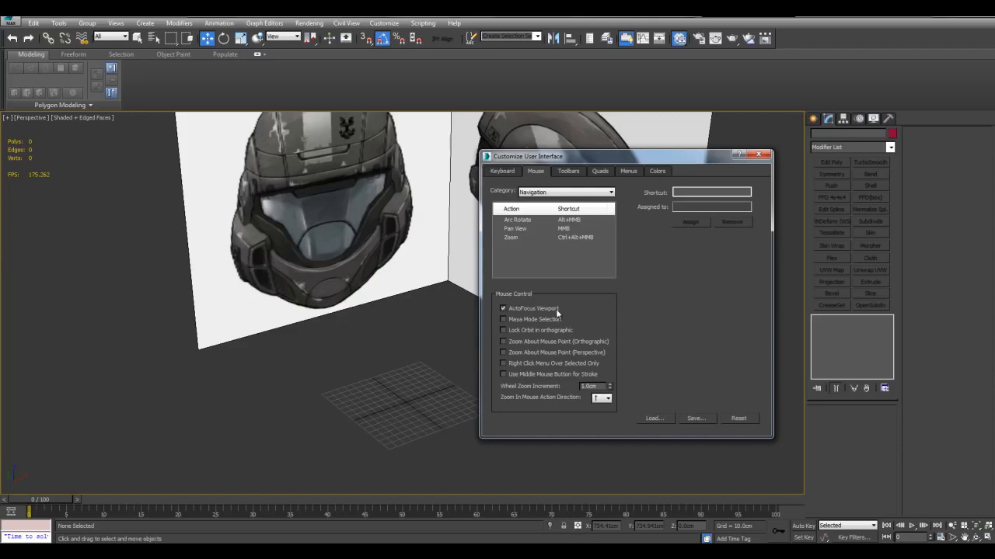
pyautogui.click(758, 153)
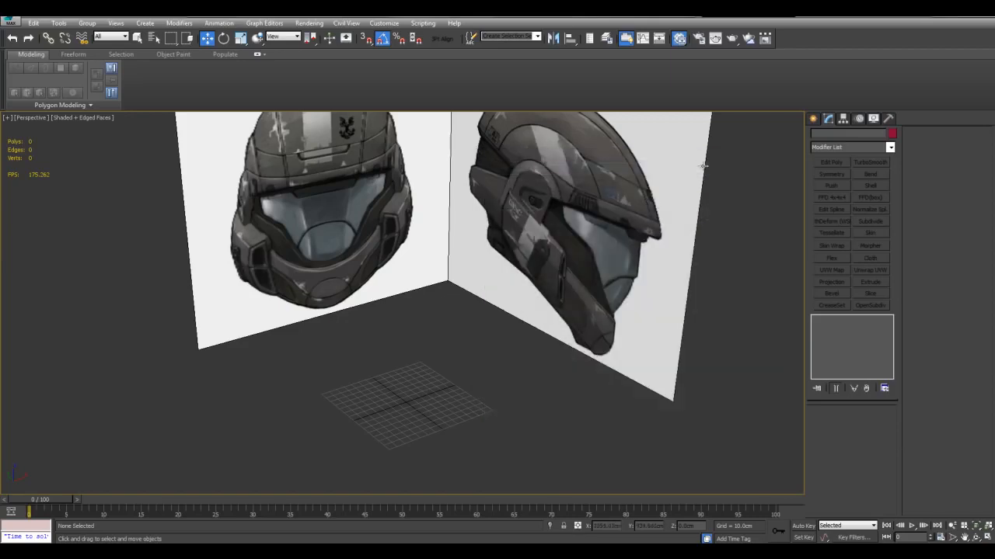
# Step: Switch to the Select Object tool and show the four-viewport layout
pyautogui.moveTo(703, 189); pyautogui.dragTo(693, 237, button='middle')
pyautogui.press('q')
pyautogui.scroll(-4, 596, 291)
pyautogui.scroll(6, 609, 249)
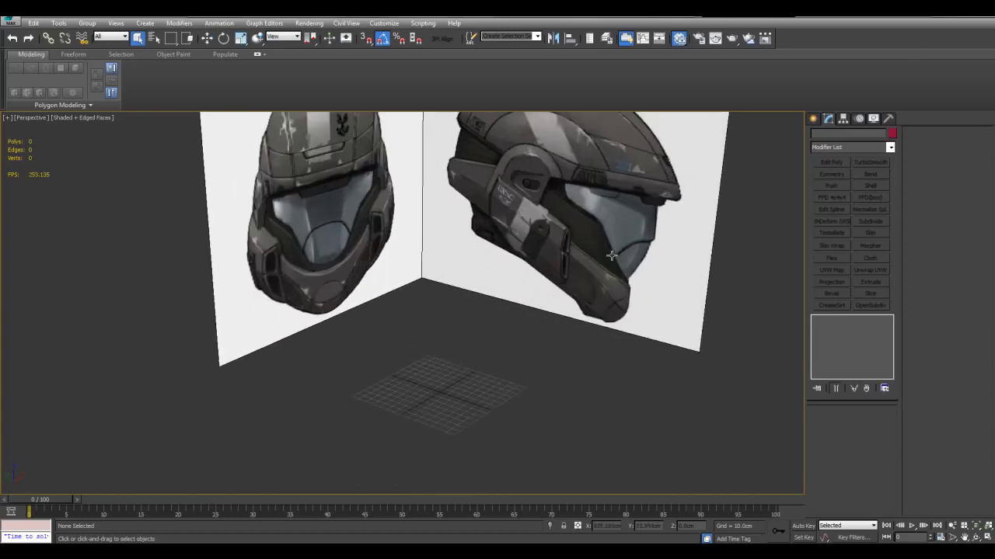
pyautogui.scroll(-3, 608, 250)
pyautogui.hotkey('alt', 'w')
pyautogui.scroll(2, 584, 367)
pyautogui.scroll(-5, 584, 367)
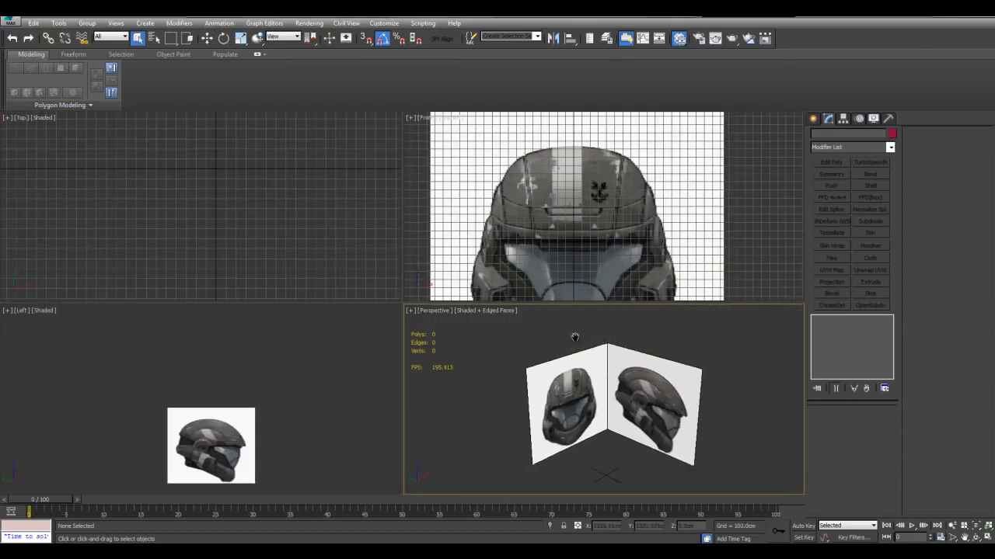
# Step: Examine the helmet reference planes in the top, front, left and perspective viewports
pyautogui.moveTo(580, 237); pyautogui.dragTo(602, 248, button='middle')
pyautogui.moveTo(621, 350); pyautogui.dragTo(610, 345, button='middle')
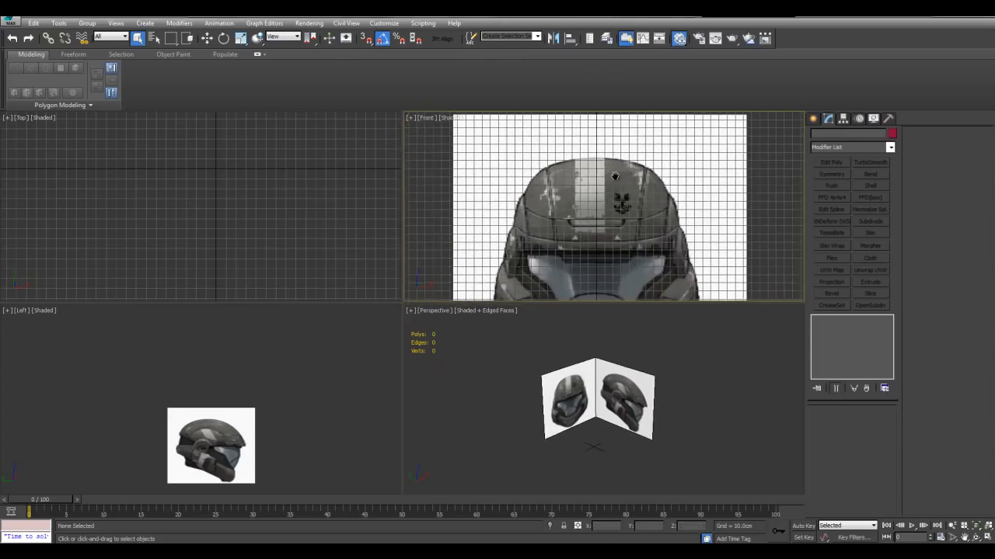
pyautogui.moveTo(614, 175); pyautogui.dragTo(613, 191, button='middle')
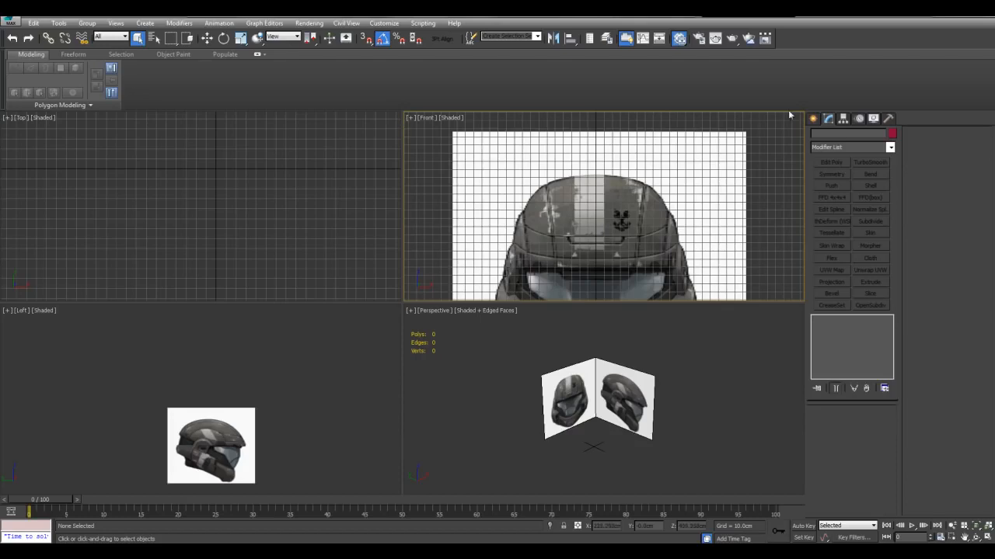
pyautogui.moveTo(727, 199); pyautogui.dragTo(725, 207, button='middle')
pyautogui.moveTo(607, 221); pyautogui.dragTo(638, 174, button='middle')
pyautogui.moveTo(310, 206); pyautogui.dragTo(330, 175, button='middle')
pyautogui.keyDown('alt'); pyautogui.moveTo(594, 346); pyautogui.dragTo(696, 235, button='middle'); pyautogui.keyUp('alt')
pyautogui.scroll(3, 646, 362)
pyautogui.moveTo(653, 179); pyautogui.dragTo(652, 173, button='middle')
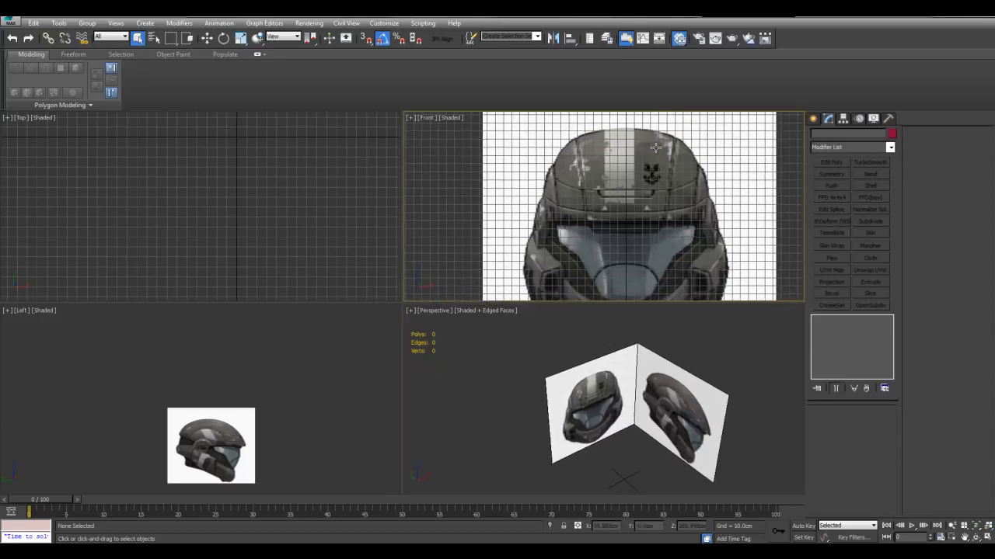
pyautogui.moveTo(307, 202); pyautogui.dragTo(325, 183, button='middle')
pyautogui.moveTo(304, 361); pyautogui.dragTo(336, 362, button='middle')
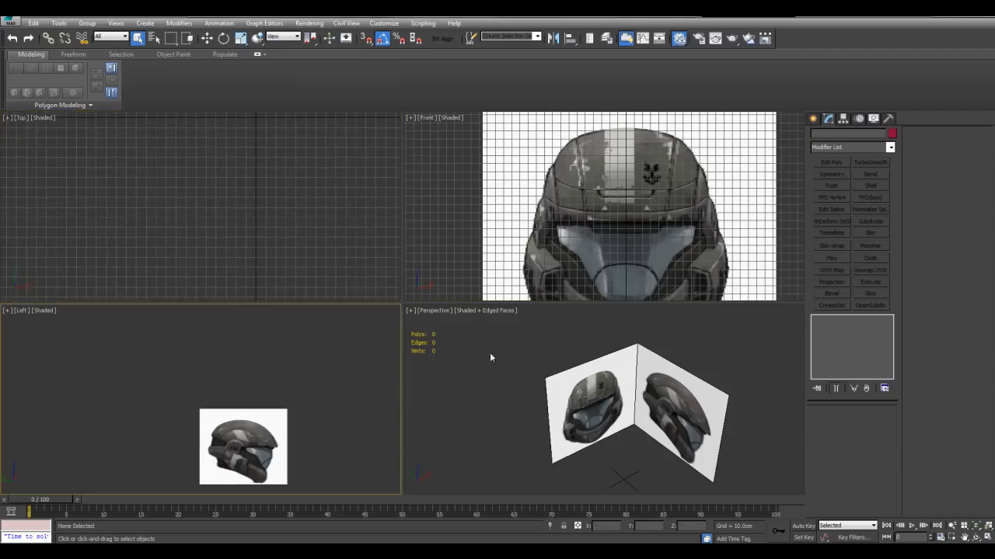
pyautogui.moveTo(513, 354); pyautogui.dragTo(502, 351, button='middle')
pyautogui.moveTo(634, 204); pyautogui.dragTo(615, 193, button='middle')
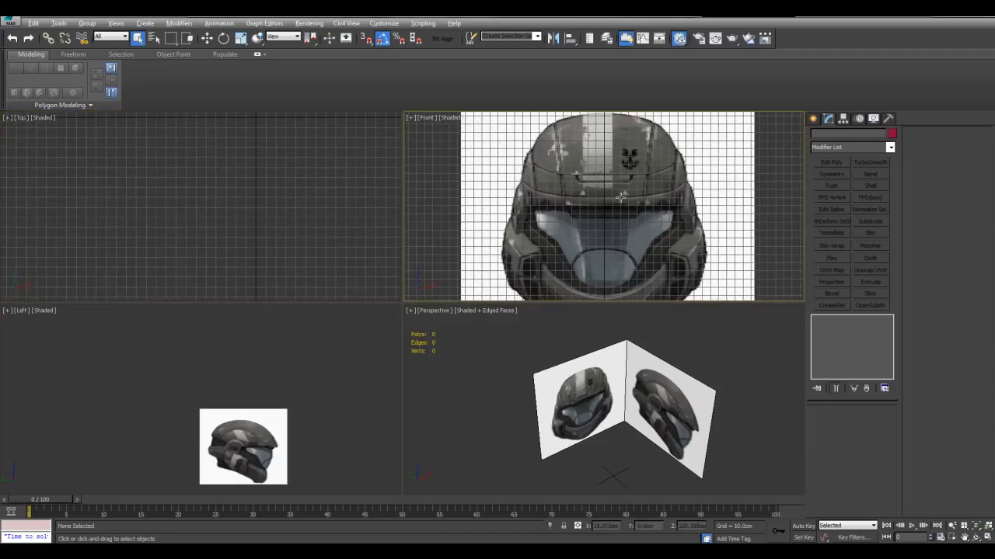
# Step: Maximize and restore the front viewport, and maximize the perspective viewport on the two reference planes
pyautogui.hotkey('alt', 'w')
pyautogui.hotkey('alt', 'w')
pyautogui.click(696, 330)
pyautogui.hotkey('alt', 'w')
pyautogui.keyDown('alt'); pyautogui.moveTo(677, 308); pyautogui.dragTo(680, 277, button='middle'); pyautogui.keyUp('alt')
pyautogui.scroll(5, 668, 333)
# Step: Cycle through the Rotate, Scale and Select tools, and change the selection region from circular to fence
pyautogui.press('e')
pyautogui.press('r')
pyautogui.scroll(2, 626, 311)
pyautogui.press('q')
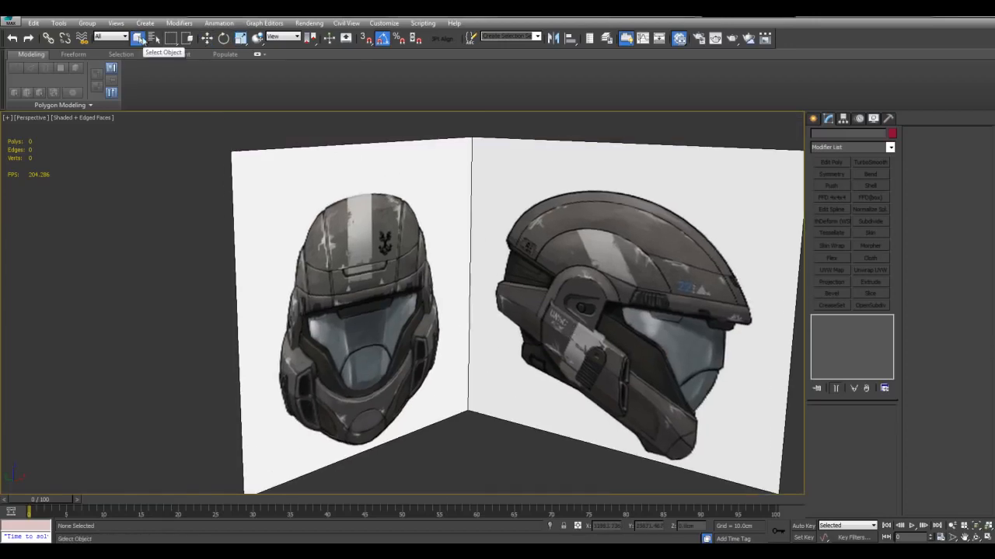
pyautogui.moveTo(167, 180); pyautogui.dragTo(168, 201, button='middle')
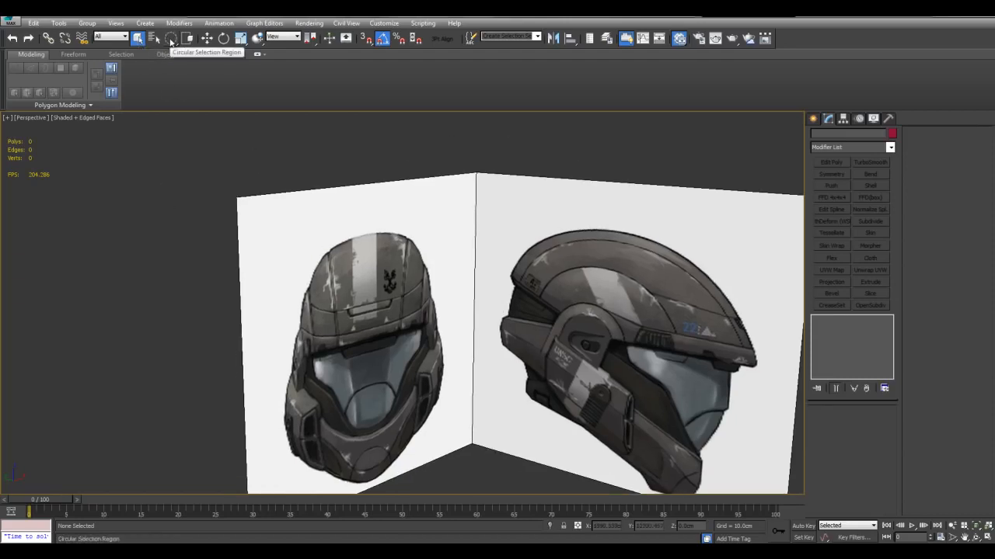
pyautogui.press('q')
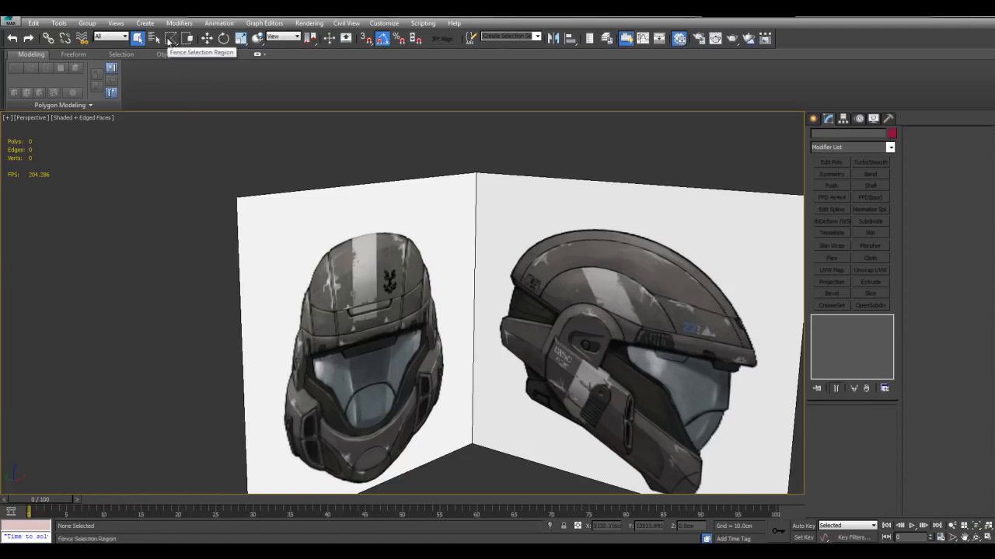
# Step: Create a standard primitive plane about 413 cm long on the ground in front of the reference planes
pyautogui.scroll(-5, 347, 160)
pyautogui.moveTo(536, 300); pyautogui.dragTo(684, 260, button='middle')
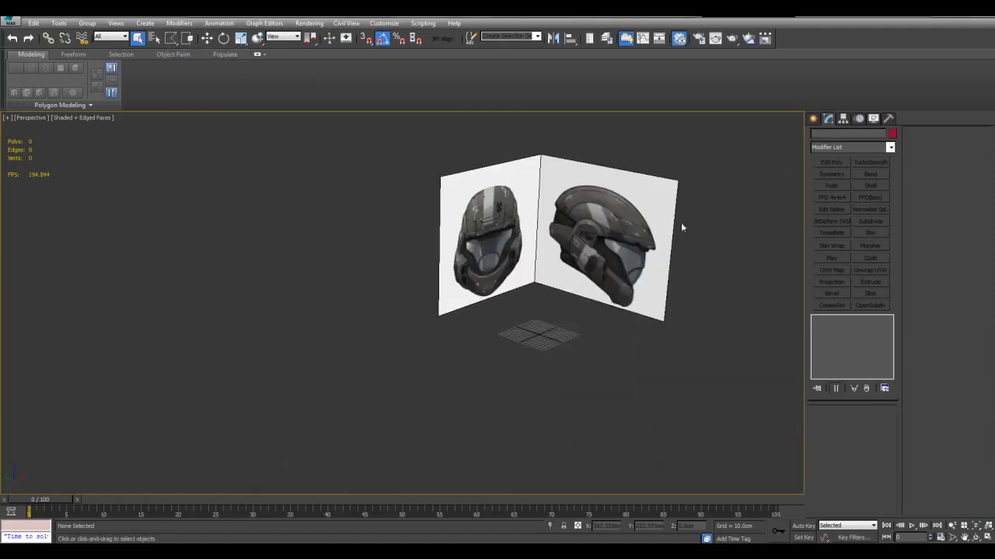
pyautogui.scroll(4, 683, 259)
pyautogui.click(812, 118)
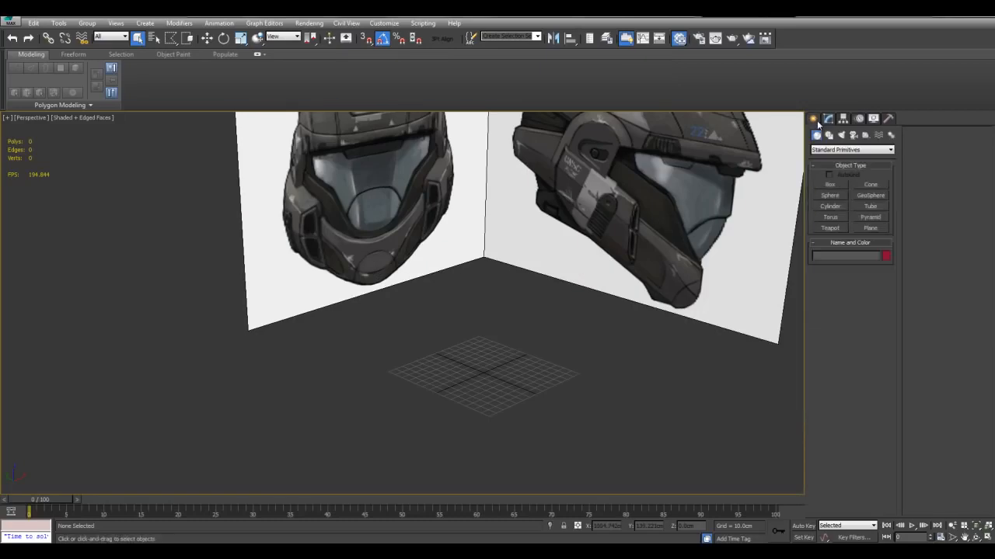
pyautogui.click(878, 230)
pyautogui.keyDown('alt'); pyautogui.moveTo(723, 326); pyautogui.dragTo(694, 291, button='middle'); pyautogui.keyUp('alt')
pyautogui.scroll(-4, 626, 313)
pyautogui.scroll(3, 683, 299)
pyautogui.moveTo(302, 246); pyautogui.dragTo(493, 488)
pyautogui.rightClick(493, 488)
# Step: Hide the viewport grid, activate the Move tool and add an Edit Poly modifier to the green plane
pyautogui.keyDown('alt'); pyautogui.moveTo(493, 458); pyautogui.dragTo(488, 285, button='middle'); pyautogui.keyUp('alt')
pyautogui.press('g')
pyautogui.scroll(3, 519, 287)
pyautogui.press('w')
pyautogui.click(828, 118)
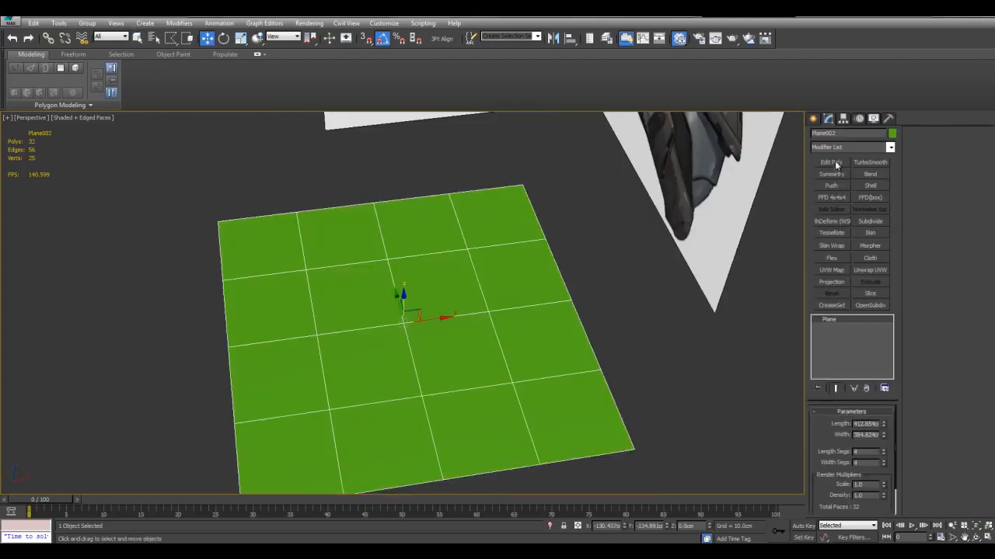
pyautogui.click(833, 165)
# Step: Cut a diagonal line across the whole green plane in vertex editing
pyautogui.press('1')
pyautogui.moveTo(643, 388); pyautogui.dragTo(658, 324, button='middle')
pyautogui.moveTo(402, 374); pyautogui.dragTo(416, 416, button='middle')
pyautogui.hotkey('alt', 'c')
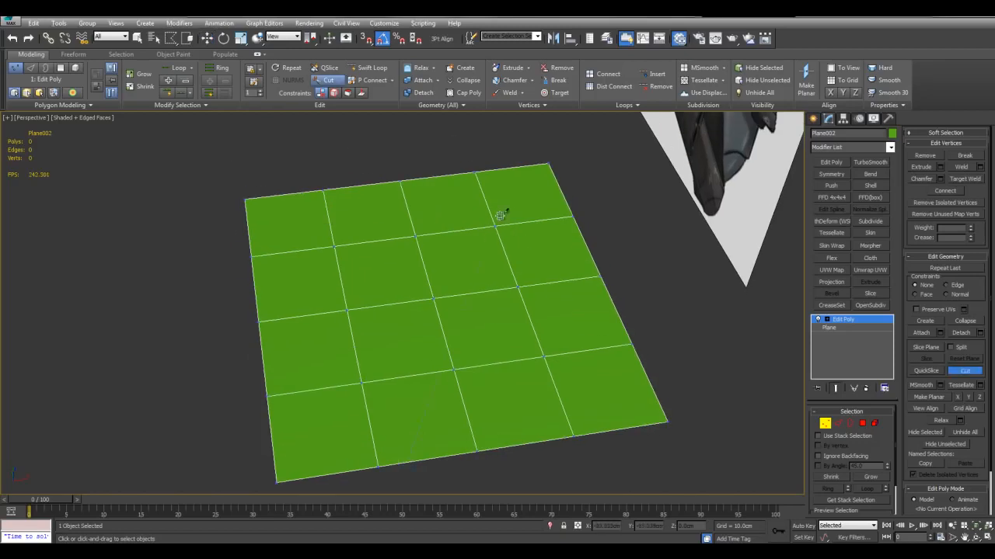
pyautogui.click(491, 172)
pyautogui.rightClick(537, 192)
pyautogui.moveTo(594, 299); pyautogui.dragTo(566, 298, button='middle')
# Step: Switch to polygon editing, select the polygons beside the diagonal cut with a rectangular region, and clear the selection
pyautogui.press('4')
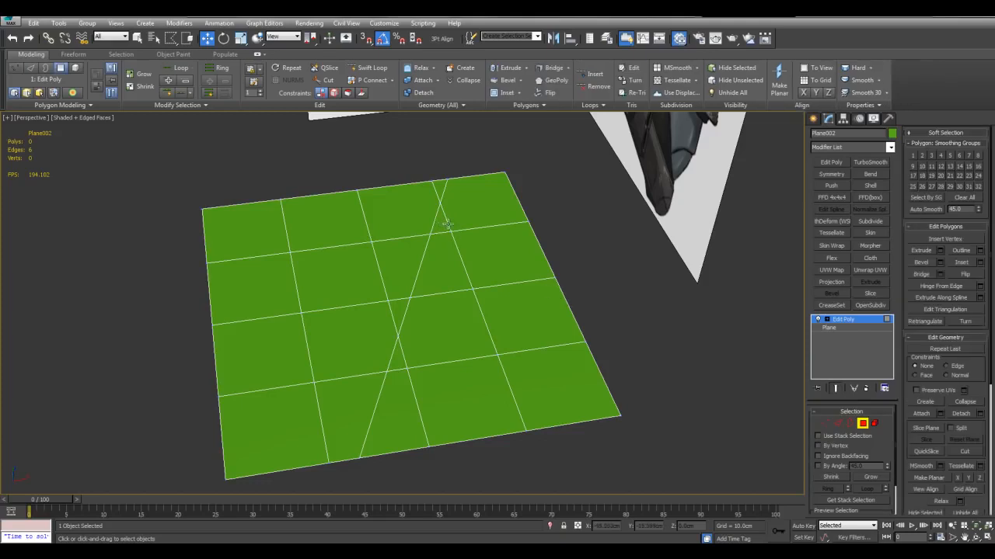
pyautogui.moveTo(491, 243)
pyautogui.keyDown('alt'); pyautogui.mouseDown(button='middle')
pyautogui.moveTo(475, 249)
pyautogui.moveTo(449, 231)
pyautogui.mouseUp(button='middle'); pyautogui.keyUp('alt')
pyautogui.press('q')
pyautogui.press('q')
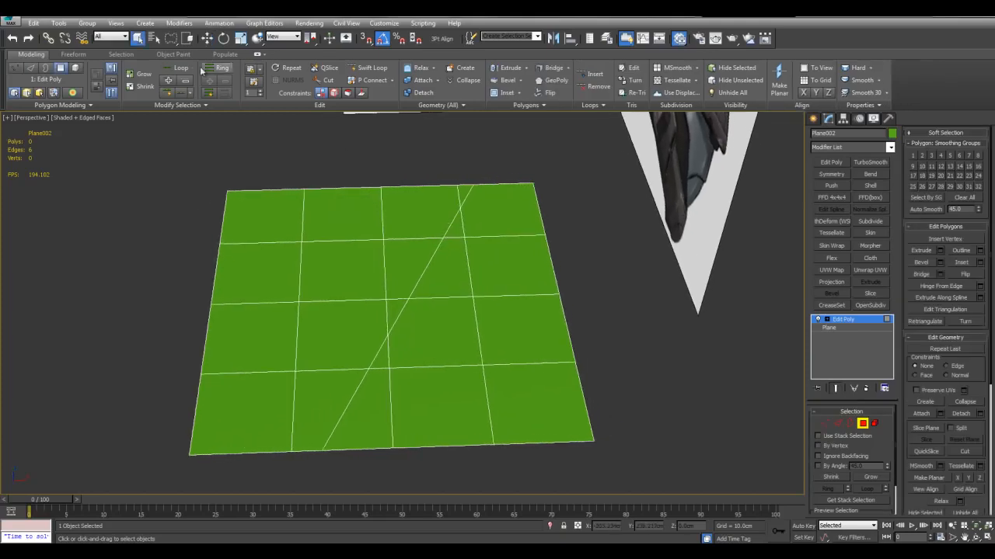
pyautogui.press('q')
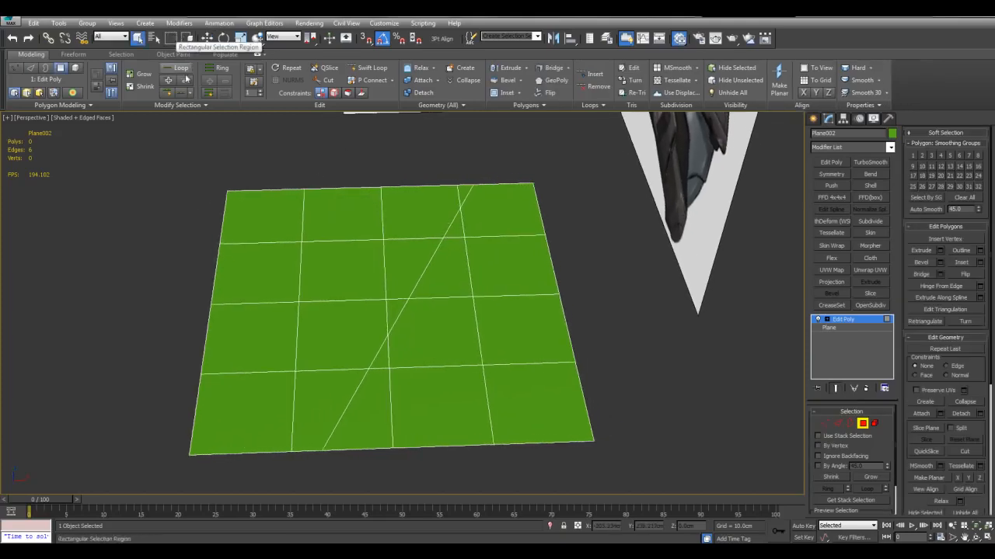
pyautogui.moveTo(552, 230); pyautogui.dragTo(554, 232, button='middle')
pyautogui.moveTo(460, 231); pyautogui.dragTo(645, 476)
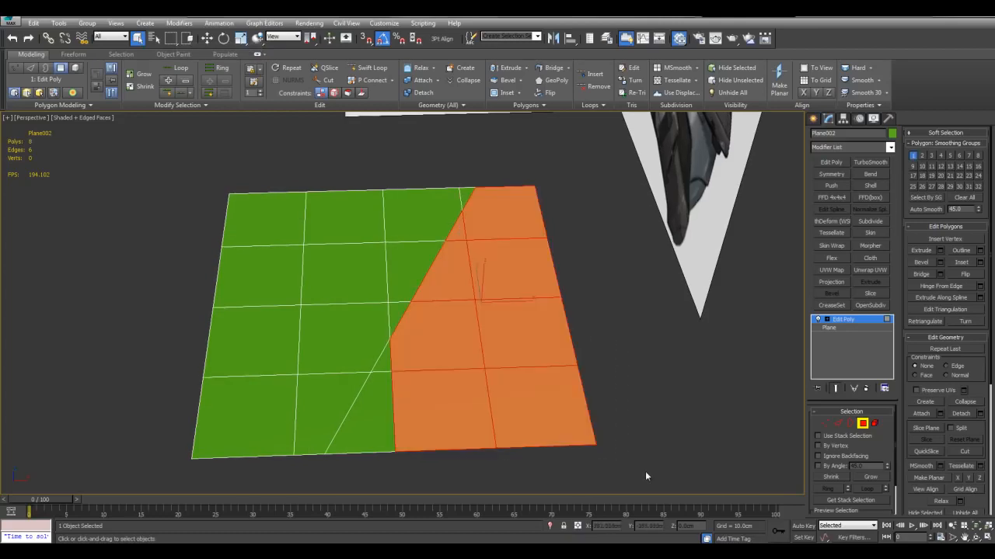
pyautogui.click(646, 351)
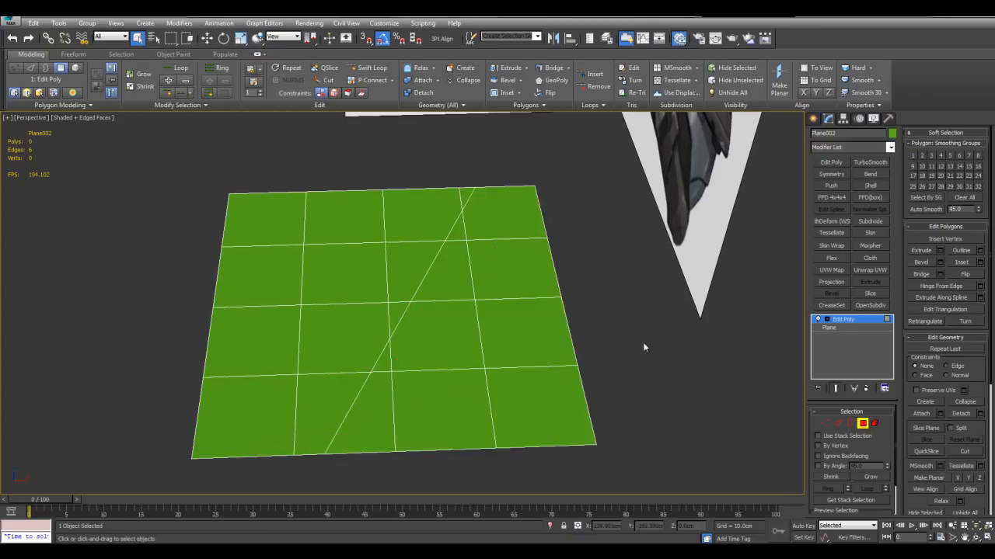
# Step: Select all polygons on the side of the diagonal cut nearest the side-view reference with a fence region that follows the cut
pyautogui.keyDown('alt'); pyautogui.moveTo(468, 228); pyautogui.dragTo(483, 221, button='middle'); pyautogui.keyUp('alt')
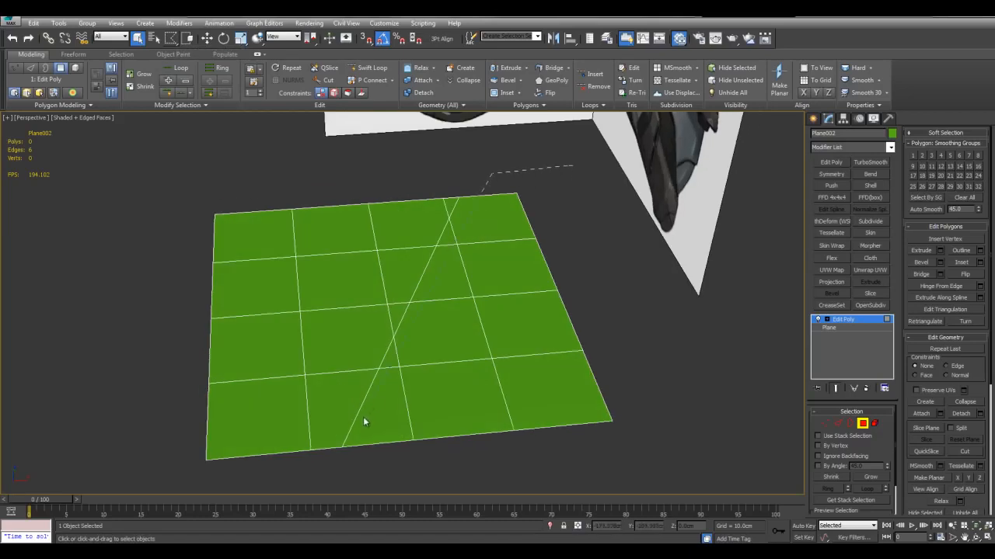
pyautogui.doubleClick(568, 193)
pyautogui.keyDown('alt'); pyautogui.moveTo(483, 196); pyautogui.dragTo(420, 246, button='middle'); pyautogui.keyUp('alt')
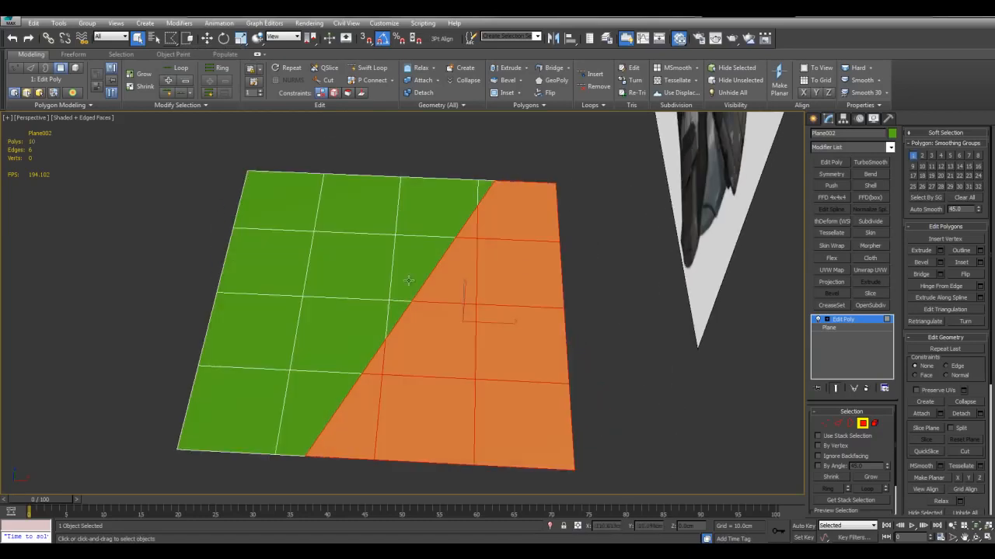
pyautogui.keyDown('alt'); pyautogui.moveTo(481, 311); pyautogui.dragTo(475, 217, button='middle'); pyautogui.keyUp('alt')
pyautogui.moveTo(460, 264); pyautogui.dragTo(469, 291, button='middle')
pyautogui.moveTo(496, 247); pyautogui.dragTo(502, 244, button='middle')
pyautogui.scroll(-2, 502, 238)
pyautogui.scroll(2, 502, 245)
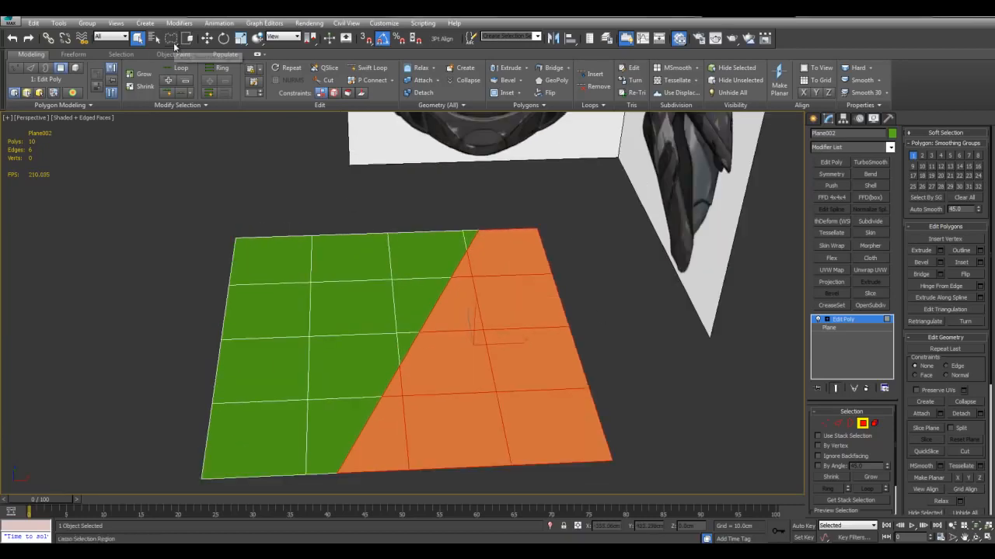
# Step: Clear the polygon selection, try lasso selection regions on the green plane's polygons, and clear the result
pyautogui.click(329, 163)
pyautogui.moveTo(329, 163); pyautogui.dragTo(375, 175, button='middle')
pyautogui.moveTo(404, 349); pyautogui.dragTo(235, 404)
pyautogui.moveTo(202, 211)
pyautogui.mouseDown()
pyautogui.moveTo(341, 155)
pyautogui.moveTo(424, 154)
pyautogui.moveTo(438, 175)
pyautogui.mouseUp()
pyautogui.keyDown('alt'); pyautogui.moveTo(447, 255); pyautogui.dragTo(488, 257, button='middle'); pyautogui.keyUp('alt')
pyautogui.click(337, 189)
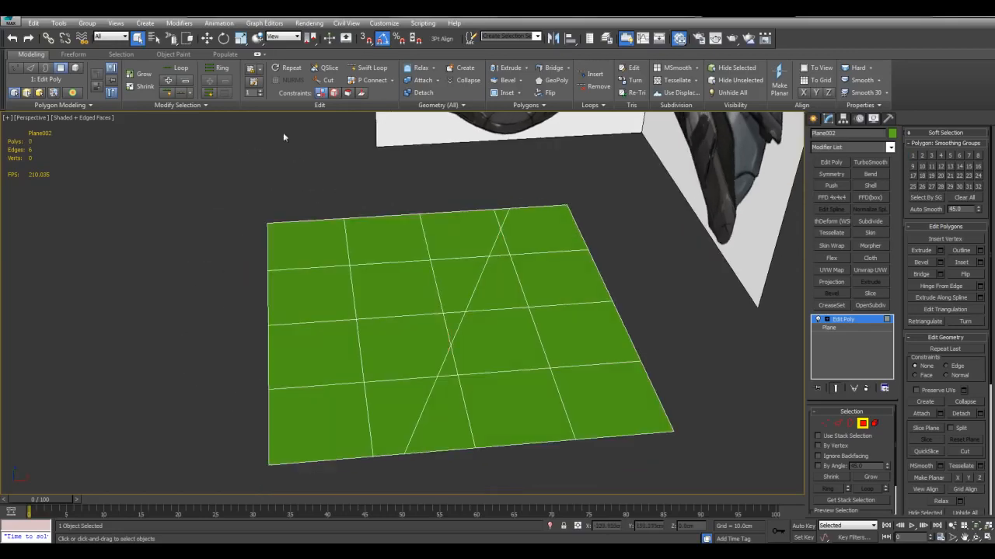
# Step: Change the selection region type and select the polygons along the plane's far edge around the diagonal cut
pyautogui.click(174, 39)
pyautogui.moveTo(506, 223); pyautogui.dragTo(419, 226)
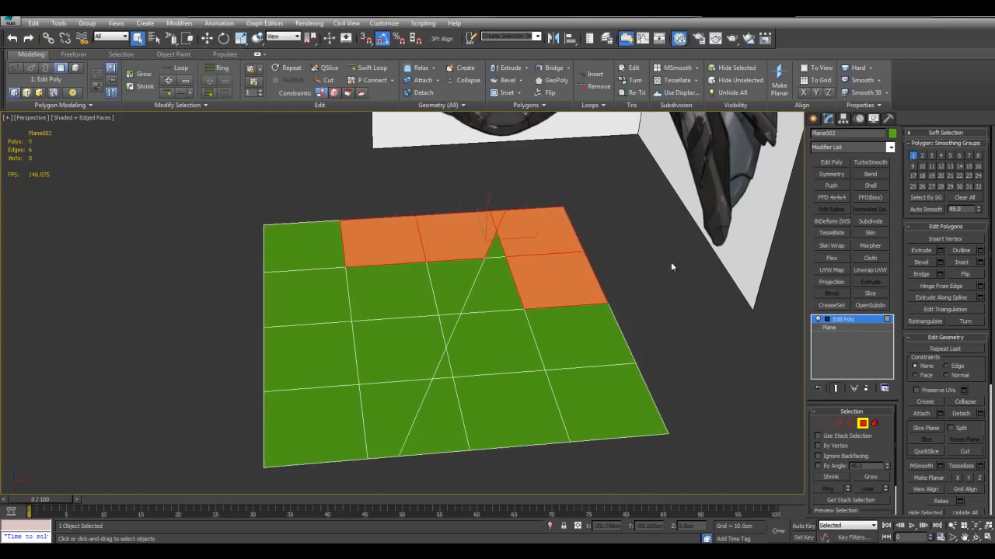
# Step: Replace the green plane's Edit Poly modifier with TurboSmooth, raise its iterations, and add a new Edit Poly above it
pyautogui.click(843, 319)
pyautogui.rightClick(855, 320)
pyautogui.click(879, 108)
pyautogui.click(870, 162)
pyautogui.click(884, 426)
pyautogui.keyDown('alt'); pyautogui.moveTo(690, 284); pyautogui.dragTo(658, 303, button='middle'); pyautogui.keyUp('alt')
pyautogui.click(835, 163)
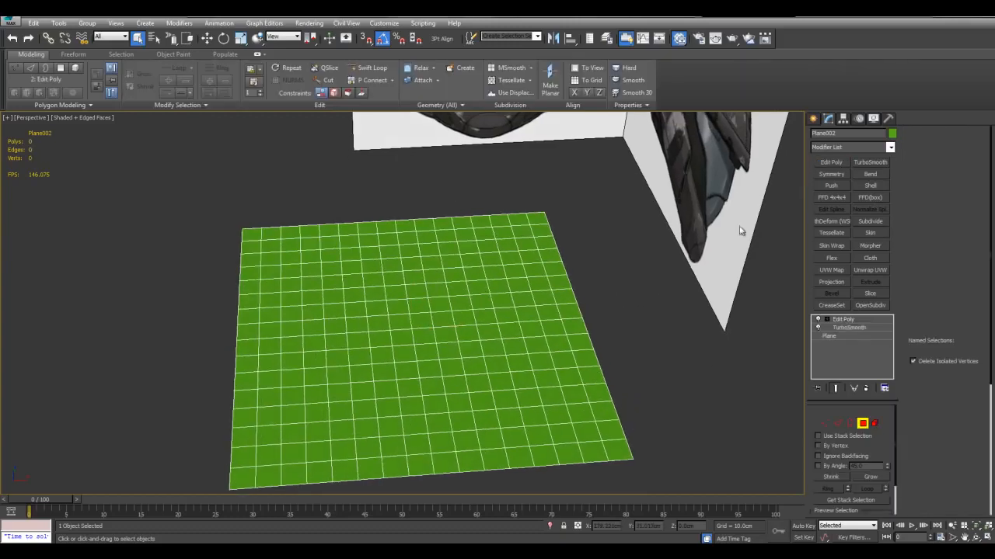
# Step: Try selecting small patches of polygons at different places on the green plane with short freehand strokes
pyautogui.keyDown('alt'); pyautogui.moveTo(588, 258); pyautogui.dragTo(594, 260, button='middle'); pyautogui.keyUp('alt')
pyautogui.moveTo(519, 247); pyautogui.dragTo(505, 250)
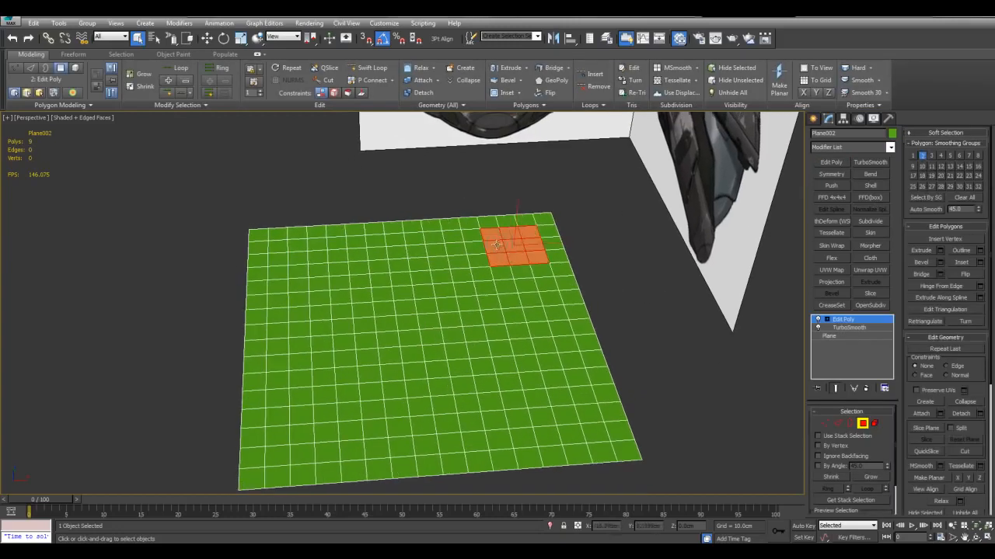
pyautogui.keyDown('alt'); pyautogui.moveTo(354, 288); pyautogui.dragTo(576, 307, button='middle'); pyautogui.keyUp('alt')
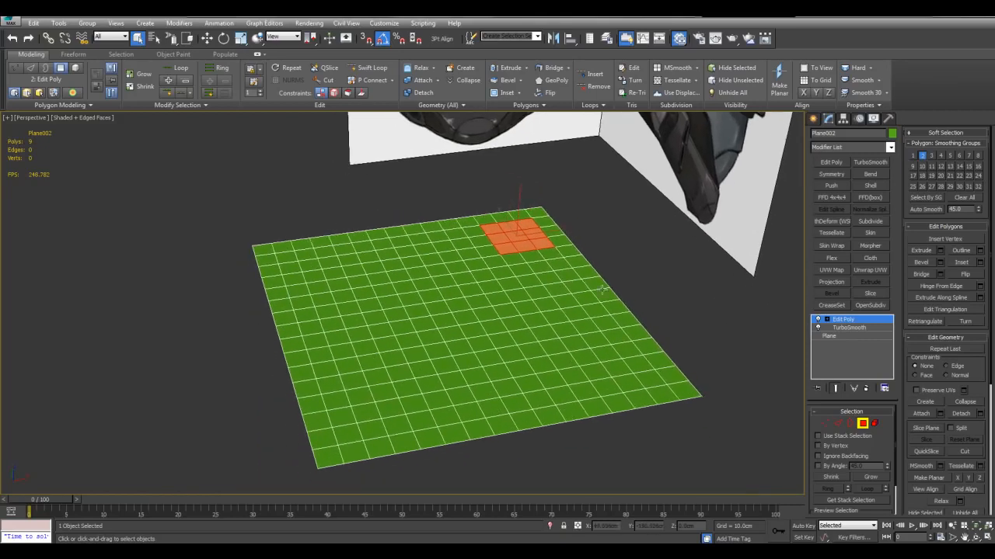
pyautogui.keyDown('alt'); pyautogui.moveTo(580, 371); pyautogui.dragTo(638, 349, button='middle'); pyautogui.keyUp('alt')
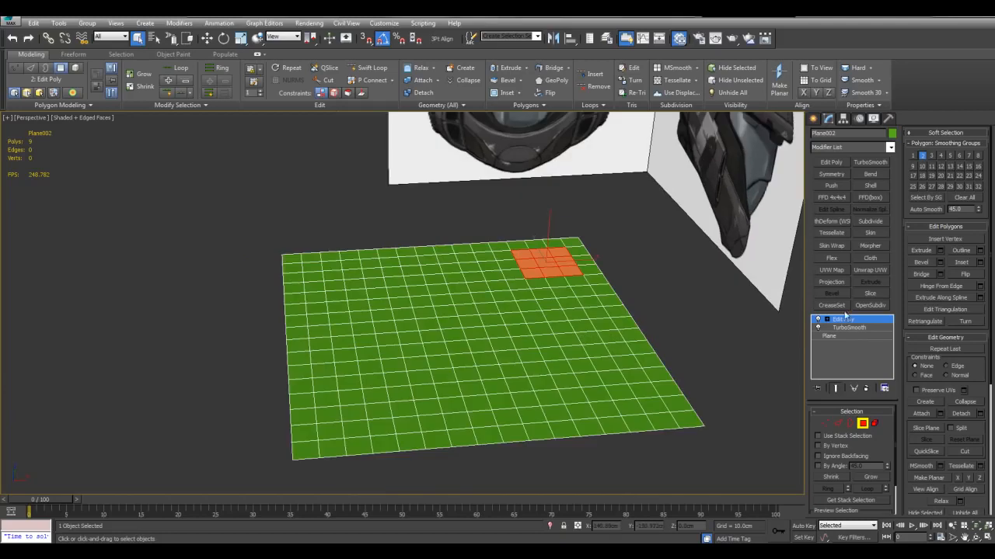
pyautogui.keyDown('alt'); pyautogui.moveTo(760, 326); pyautogui.dragTo(660, 302, button='middle'); pyautogui.keyUp('alt')
pyautogui.moveTo(581, 314); pyautogui.dragTo(571, 351)
pyautogui.moveTo(404, 229); pyautogui.dragTo(385, 255)
# Step: Select several separate irregular patches of polygons across the green plane and delete them
pyautogui.moveTo(424, 357); pyautogui.dragTo(420, 372)
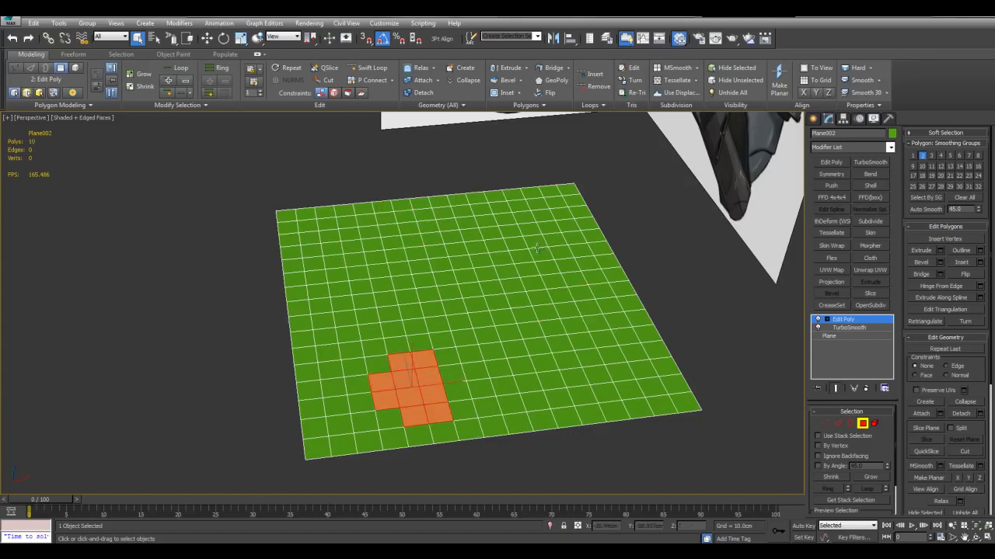
pyautogui.keyDown('ctrl'); pyautogui.moveTo(550, 232); pyautogui.dragTo(525, 257); pyautogui.keyUp('ctrl')
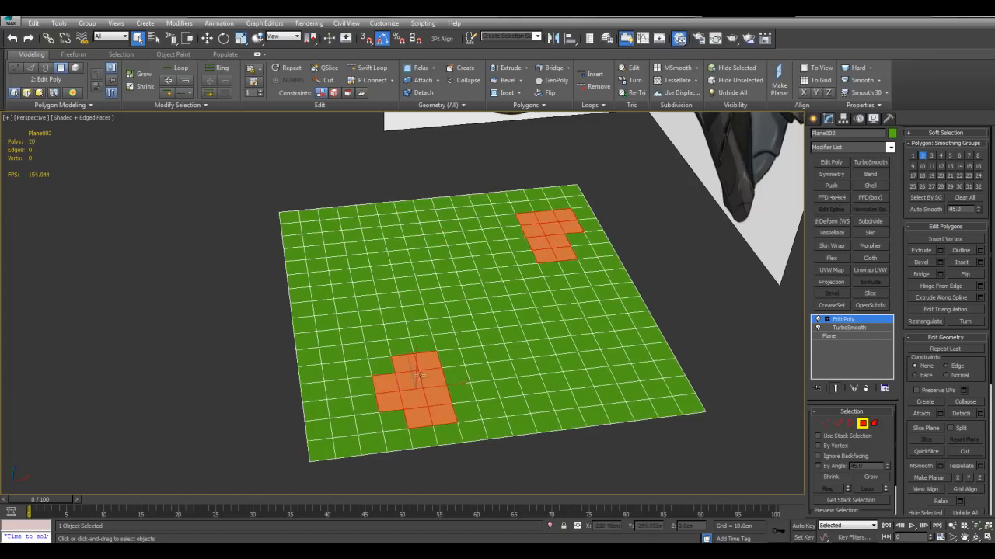
pyautogui.moveTo(629, 346)
pyautogui.keyDown('ctrl'); pyautogui.mouseDown()
pyautogui.moveTo(650, 378)
pyautogui.moveTo(615, 375)
pyautogui.mouseUp(); pyautogui.keyUp('ctrl')
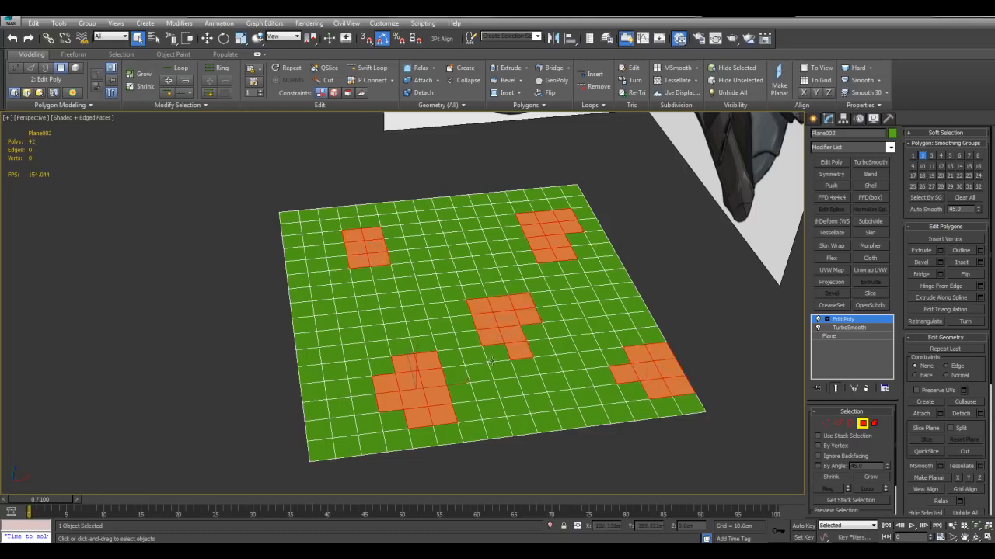
pyautogui.keyDown('ctrl'); pyautogui.moveTo(496, 329); pyautogui.dragTo(453, 362); pyautogui.keyUp('ctrl')
pyautogui.keyDown('ctrl'); pyautogui.moveTo(325, 344); pyautogui.dragTo(352, 354); pyautogui.keyUp('ctrl')
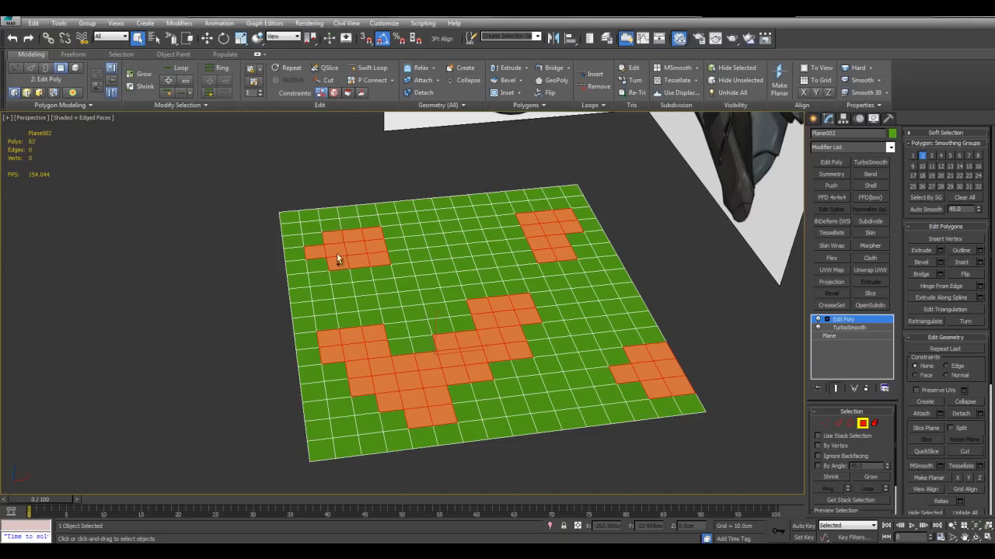
pyautogui.moveTo(560, 288)
pyautogui.keyDown('alt'); pyautogui.mouseDown(button='middle')
pyautogui.moveTo(588, 304)
pyautogui.moveTo(576, 314)
pyautogui.moveTo(604, 311)
pyautogui.moveTo(557, 291)
pyautogui.moveTo(566, 297)
pyautogui.moveTo(574, 275)
pyautogui.mouseUp(button='middle'); pyautogui.keyUp('alt')
pyautogui.press('Delete')
pyautogui.moveTo(573, 276); pyautogui.dragTo(498, 218, button='middle')
pyautogui.moveTo(393, 190); pyautogui.dragTo(702, 319, button='middle')
# Step: Try Relax on all the plane's vertices with an amount of 1.0 and Hold Boundary Points off, and cancel it
pyautogui.press('1')
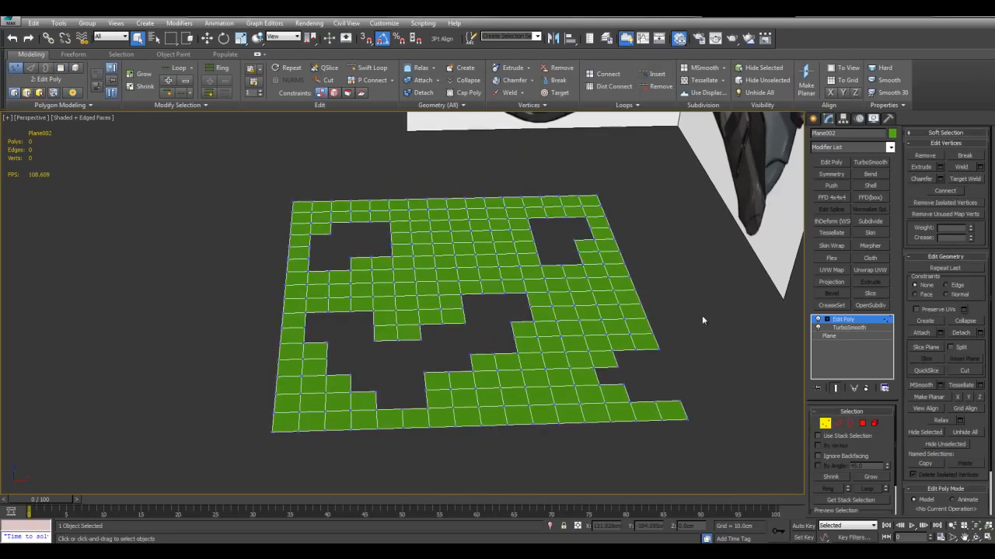
pyautogui.click(963, 419)
pyautogui.click(564, 225)
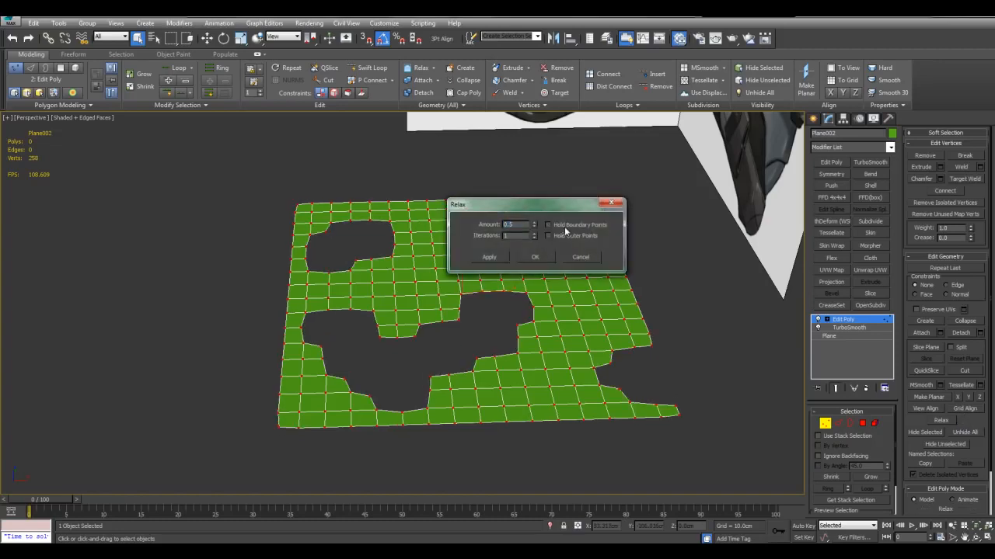
pyautogui.moveTo(534, 224); pyautogui.dragTo(538, 172)
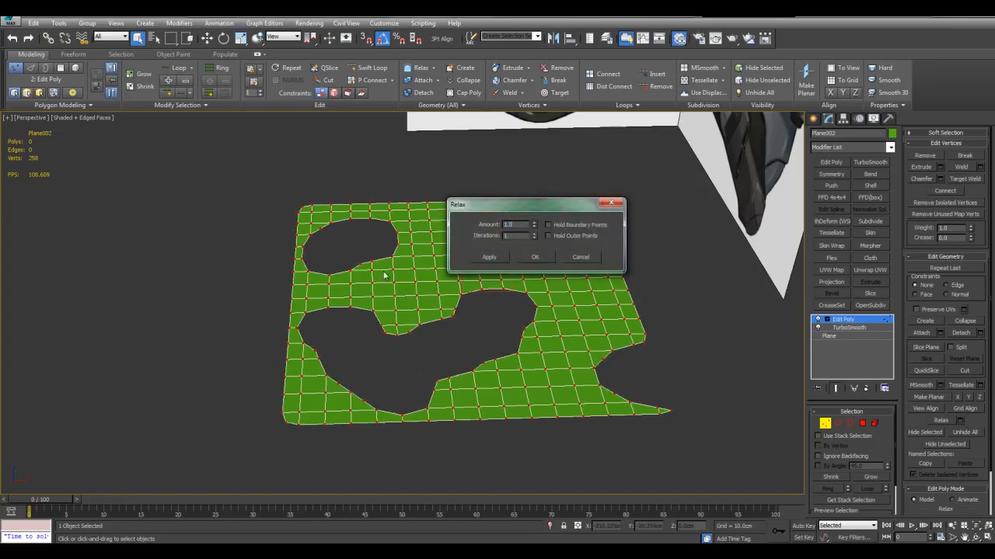
pyautogui.click(595, 260)
# Step: Select the borders of the enclosed holes and relax them with an amount of 1.0 and Hold Boundary Points off
pyautogui.press('3')
pyautogui.moveTo(547, 303); pyautogui.dragTo(547, 305)
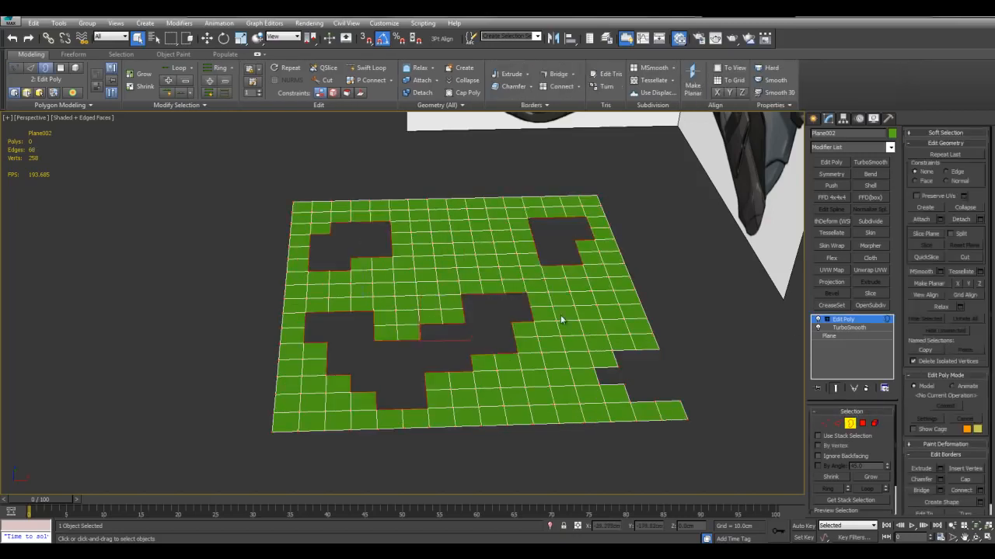
pyautogui.click(961, 307)
pyautogui.moveTo(527, 204); pyautogui.dragTo(562, 329)
pyautogui.keyDown('alt'); pyautogui.moveTo(561, 268); pyautogui.dragTo(565, 285, button='middle'); pyautogui.keyUp('alt')
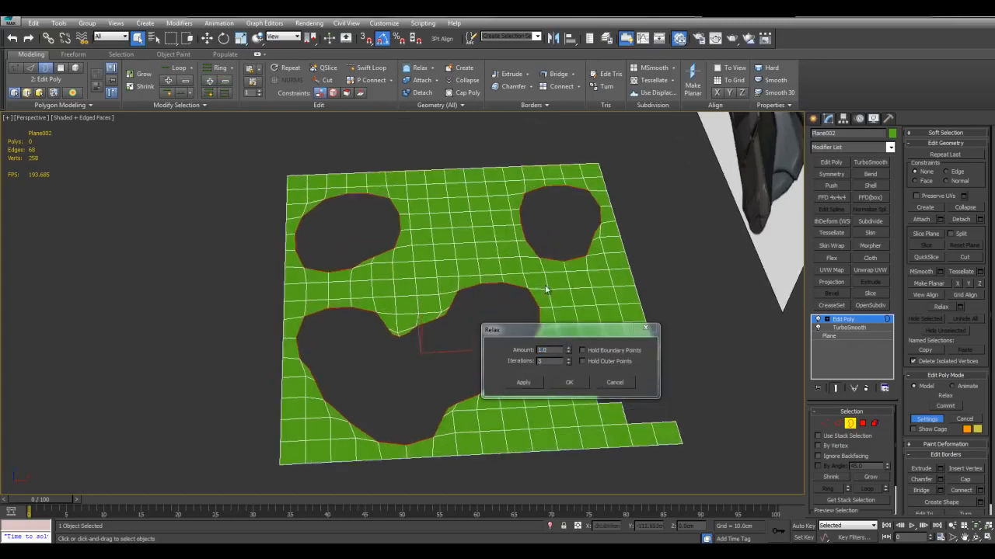
pyautogui.click(569, 382)
pyautogui.scroll(-3, 585, 357)
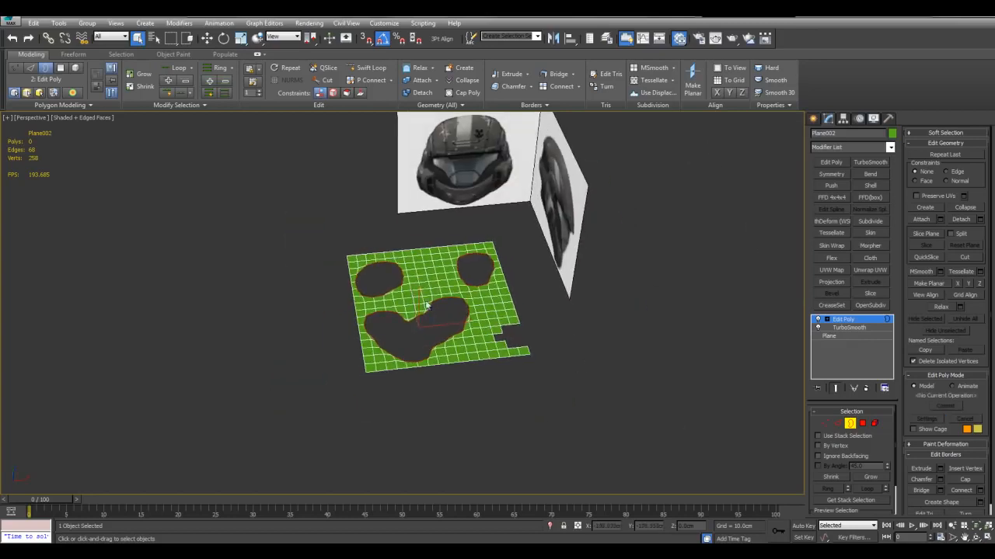
pyautogui.scroll(3, 466, 308)
pyautogui.keyDown('alt'); pyautogui.moveTo(497, 311); pyautogui.dragTo(539, 320, button='middle'); pyautogui.keyUp('alt')
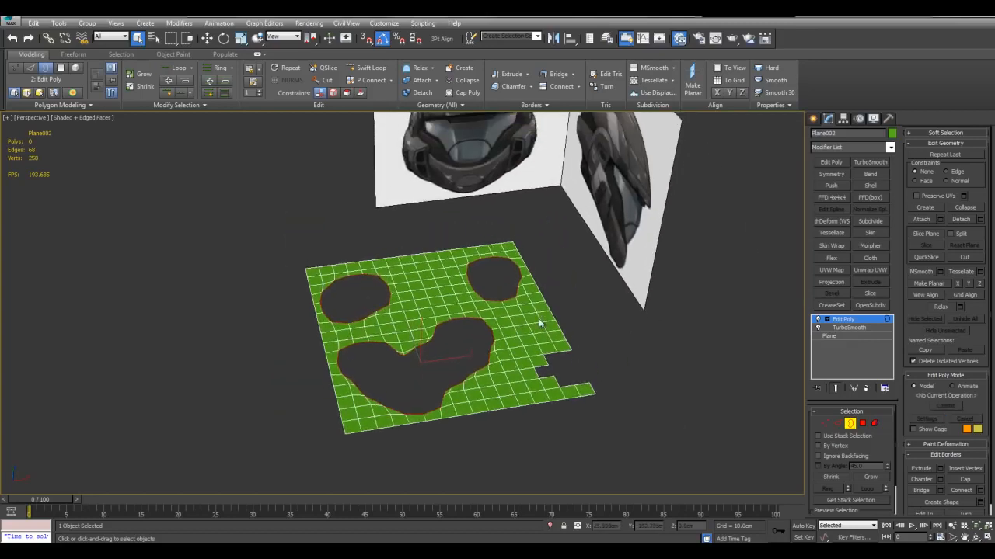
# Step: Leave border editing, deselect the green plane and change the selection region type
pyautogui.press('3')
pyautogui.scroll(3, 439, 204)
pyautogui.scroll(-3, 352, 144)
pyautogui.click(352, 144)
pyautogui.moveTo(171, 38); pyautogui.dragTo(176, 71)
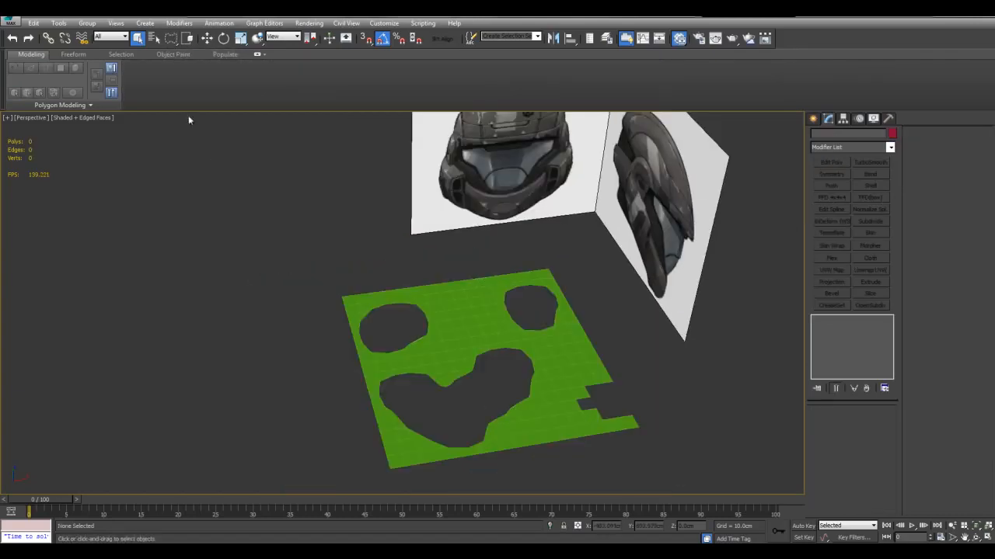
# Step: Clear the green plane from the viewport so that only the front and side helmet reference planes are shown
pyautogui.moveTo(177, 71); pyautogui.dragTo(173, 82, button='middle')
pyautogui.moveTo(297, 220)
pyautogui.mouseDown(button='middle')
pyautogui.moveTo(335, 199)
pyautogui.moveTo(300, 200)
pyautogui.mouseUp(button='middle')
pyautogui.click(614, 191)
pyautogui.hotkey('alt', 'q')
pyautogui.moveTo(614, 190)
pyautogui.mouseDown(button='middle')
pyautogui.moveTo(595, 256)
pyautogui.moveTo(542, 290)
pyautogui.moveTo(571, 314)
pyautogui.moveTo(498, 311)
pyautogui.moveTo(506, 264)
pyautogui.moveTo(599, 288)
pyautogui.moveTo(572, 337)
pyautogui.moveTo(538, 343)
pyautogui.moveTo(707, 344)
pyautogui.moveTo(721, 323)
pyautogui.mouseUp(button='middle')
pyautogui.scroll(2, 596, 256)
pyautogui.click(709, 344)
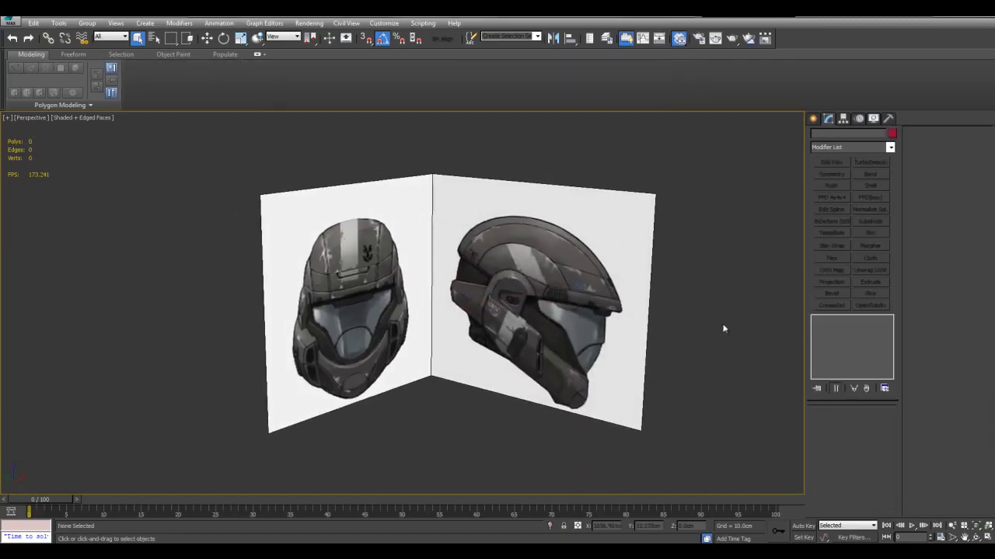
# Step: Create a standard sphere with a radius of about 166 cm in front of the helmet reference planes
pyautogui.scroll(-3, 721, 323)
pyautogui.click(813, 119)
pyautogui.keyDown('alt'); pyautogui.moveTo(793, 187); pyautogui.dragTo(773, 238, button='middle'); pyautogui.keyUp('alt')
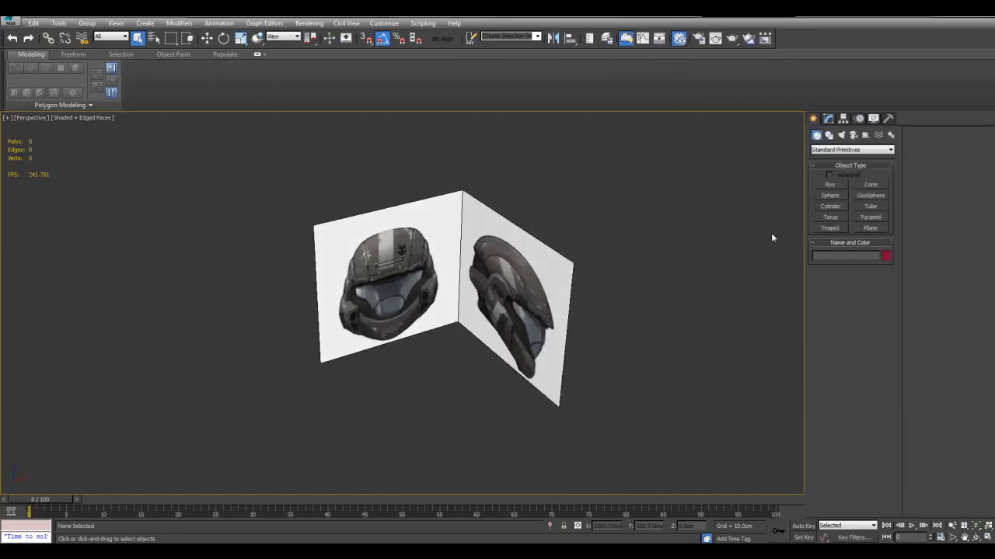
pyautogui.click(830, 196)
pyautogui.moveTo(402, 402); pyautogui.dragTo(433, 366)
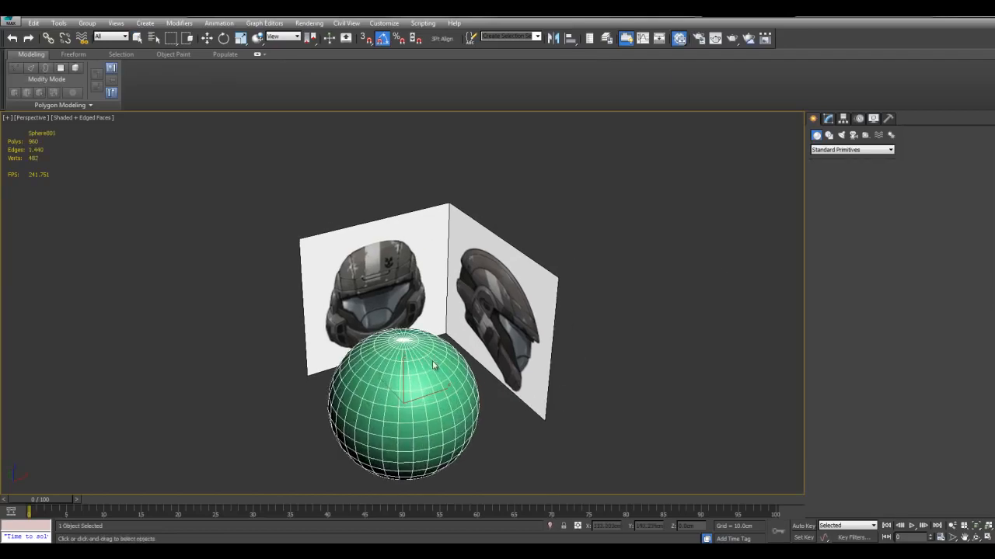
pyautogui.moveTo(448, 360); pyautogui.dragTo(509, 319, button='middle')
pyautogui.scroll(3, 547, 309)
# Step: Activate the Move tool and isolate the sphere from the reference planes
pyautogui.press('w')
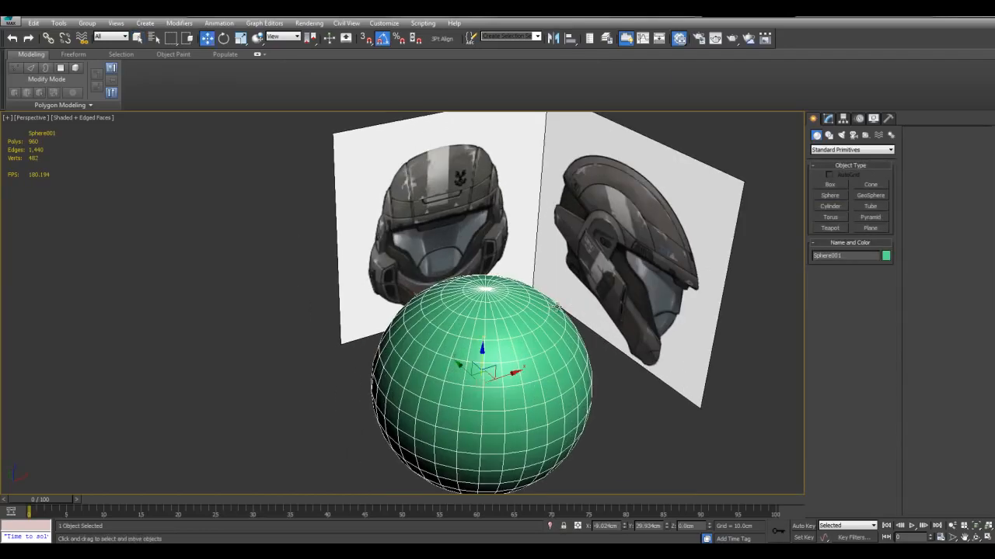
pyautogui.moveTo(525, 388); pyautogui.dragTo(518, 341, button='middle')
pyautogui.hotkey('alt', 'q')
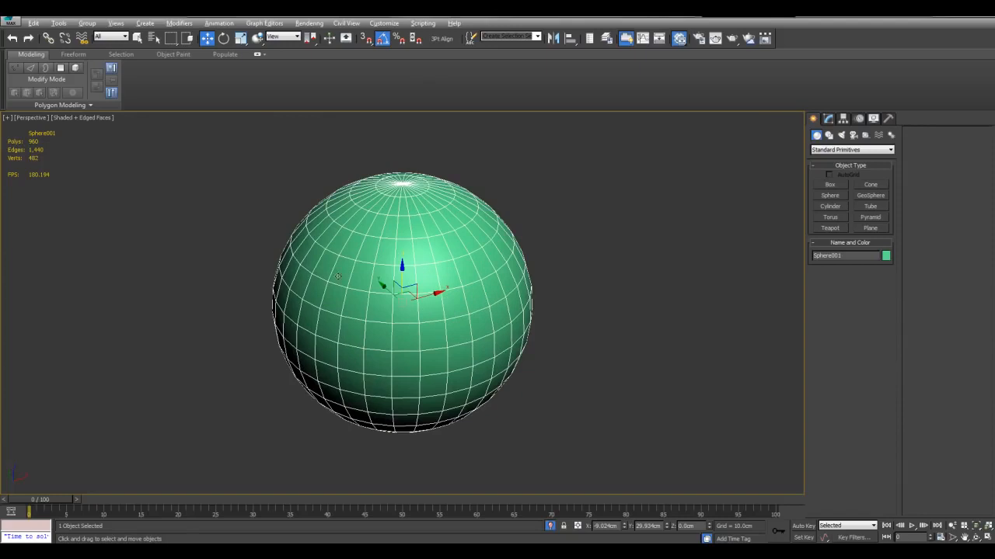
pyautogui.scroll(3, 430, 307)
pyautogui.scroll(-1, 430, 309)
# Step: Switch the sphere's transform tool to Rotate and Scale in turn, and return to Move
pyautogui.press('e')
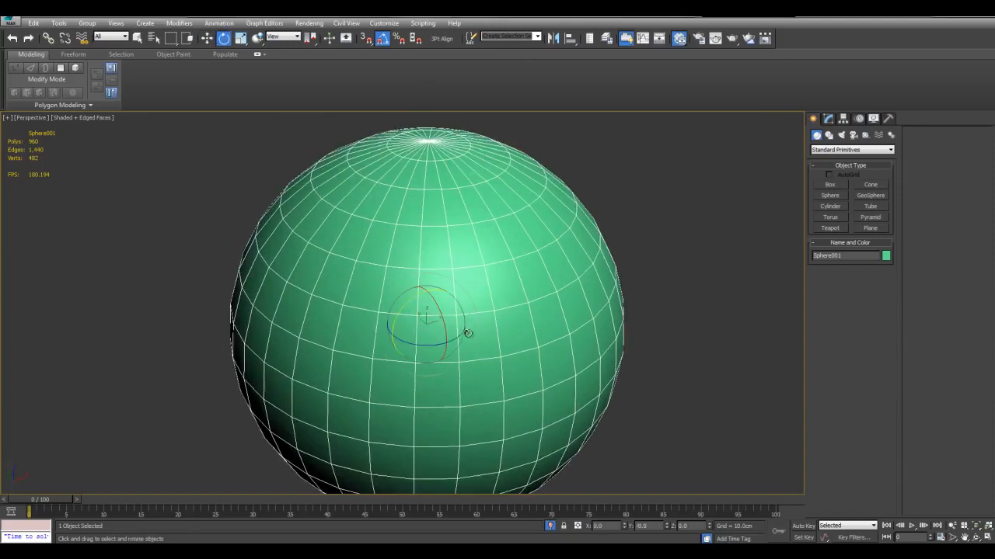
pyautogui.press('r')
pyautogui.scroll(-3, 497, 358)
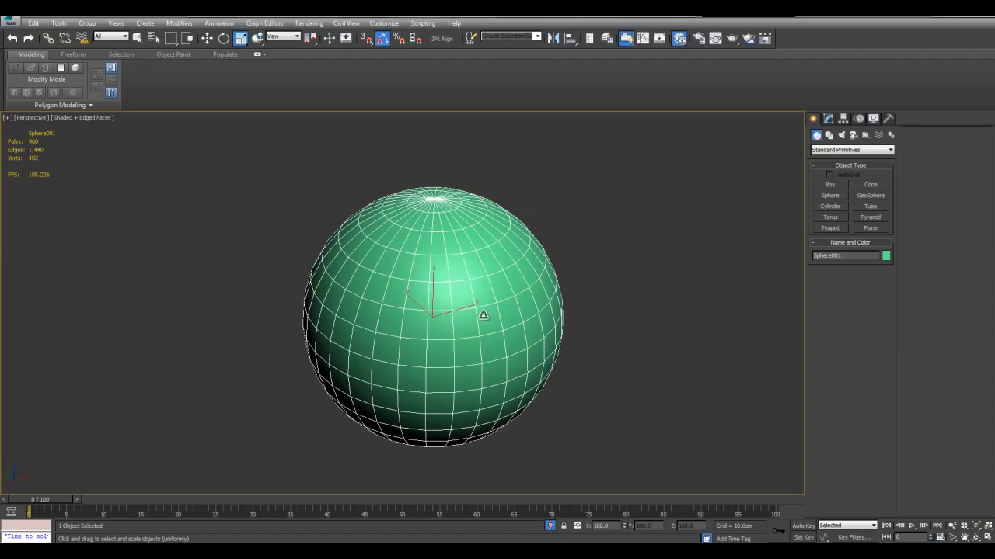
pyautogui.press('w')
pyautogui.moveTo(460, 309); pyautogui.dragTo(588, 360, button='middle')
pyautogui.moveTo(501, 380); pyautogui.dragTo(610, 349, button='middle')
pyautogui.press('e')
pyautogui.press('w')
# Step: Deselect the sphere and switch the viewport to wireframe display and back to shaded display
pyautogui.click(635, 370)
pyautogui.press('F3')
pyautogui.click(557, 348)
pyautogui.click(600, 344)
pyautogui.moveTo(561, 326)
pyautogui.keyDown('alt'); pyautogui.mouseDown(button='middle')
pyautogui.moveTo(526, 275)
pyautogui.moveTo(446, 303)
pyautogui.moveTo(560, 349)
pyautogui.moveTo(538, 301)
pyautogui.moveTo(539, 339)
pyautogui.mouseUp(button='middle'); pyautogui.keyUp('alt')
pyautogui.press('F3')
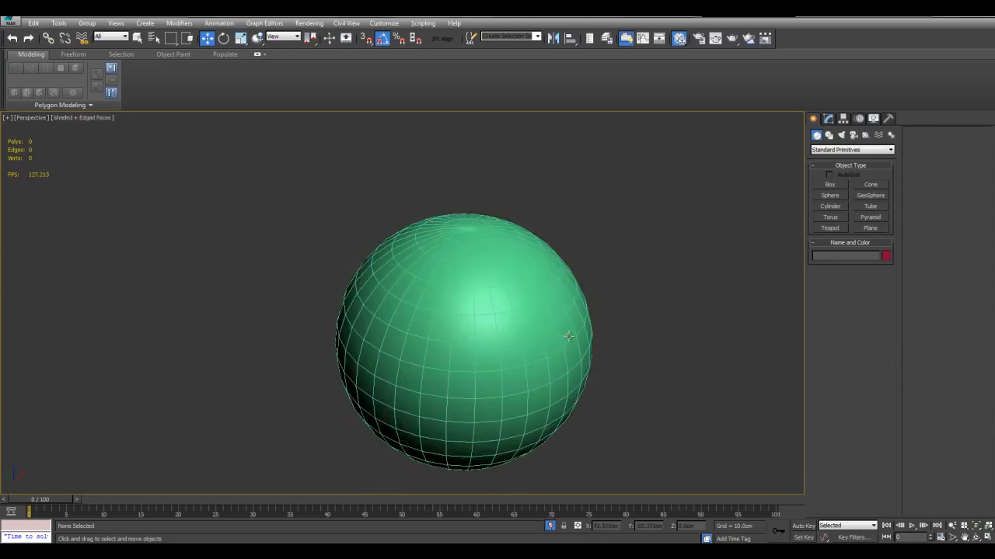
# Step: Select the sphere with the Select tool, centre it in the view and add an Edit Poly modifier
pyautogui.press('q')
pyautogui.click(551, 327)
pyautogui.press('z')
pyautogui.click(828, 118)
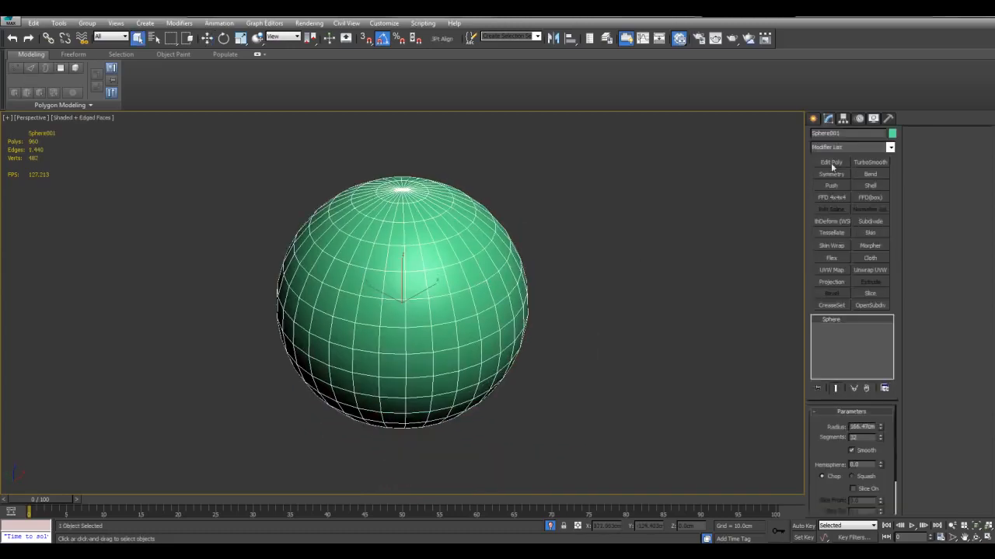
pyautogui.click(831, 163)
# Step: Select a three-by-three block of polygons on the front of the sphere in polygon editing
pyautogui.scroll(3, 404, 295)
pyautogui.press('4')
pyautogui.click(430, 327)
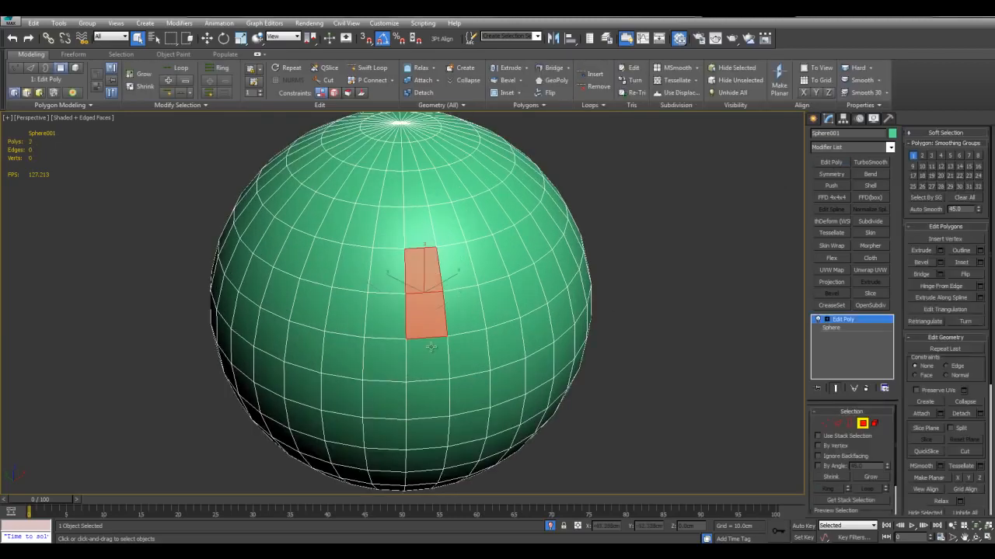
pyautogui.keyDown('ctrl'); pyautogui.click(428, 354); pyautogui.keyUp('ctrl')
pyautogui.keyDown('ctrl'); pyautogui.click(470, 350); pyautogui.keyUp('ctrl')
pyautogui.keyDown('ctrl'); pyautogui.click(463, 307); pyautogui.keyUp('ctrl')
pyautogui.keyDown('ctrl'); pyautogui.click(457, 268); pyautogui.keyUp('ctrl')
pyautogui.keyDown('ctrl'); pyautogui.click(503, 339); pyautogui.keyUp('ctrl')
pyautogui.keyDown('ctrl'); pyautogui.click(498, 298); pyautogui.keyUp('ctrl')
pyautogui.keyDown('ctrl'); pyautogui.click(485, 262); pyautogui.keyUp('ctrl')
# Step: Switch the sphere to wireframe, toggle see-through display on and off, and turn off shading of selected faces
pyautogui.keyDown('alt'); pyautogui.moveTo(536, 326); pyautogui.dragTo(561, 362, button='middle'); pyautogui.keyUp('alt')
pyautogui.press('F3')
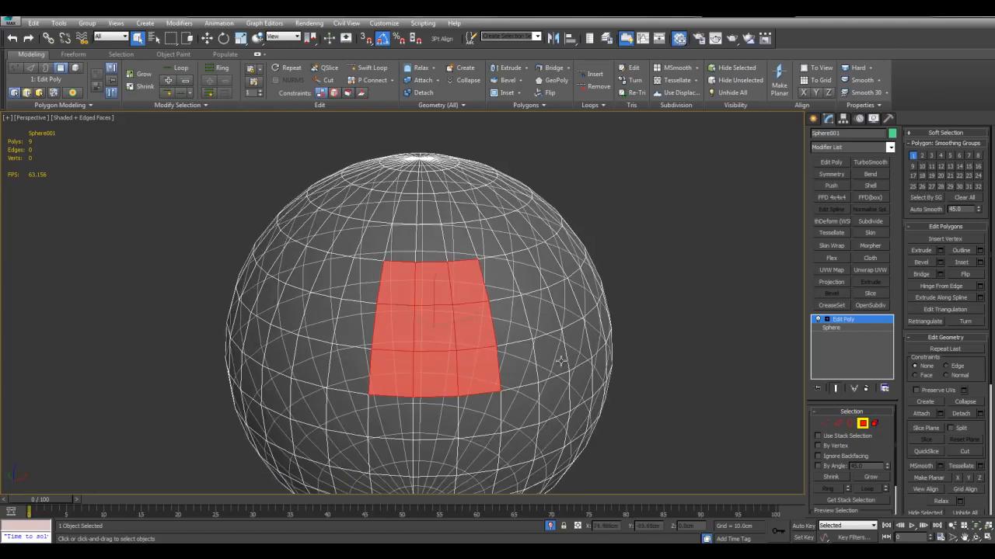
pyautogui.scroll(3, 544, 350)
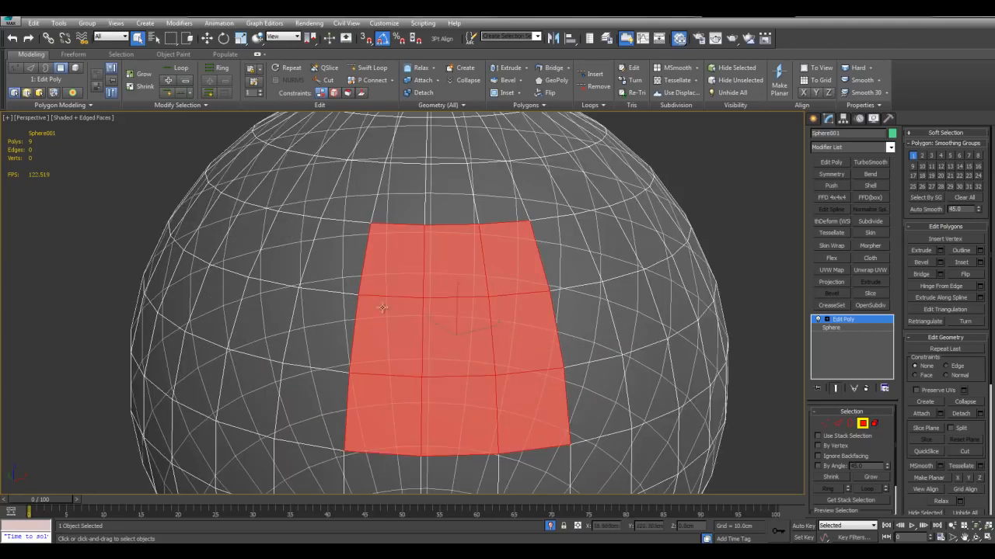
pyautogui.hotkey('alt', 'x')
pyautogui.hotkey('alt', 'x')
pyautogui.moveTo(502, 371); pyautogui.dragTo(529, 388, button='middle')
pyautogui.press('F2')
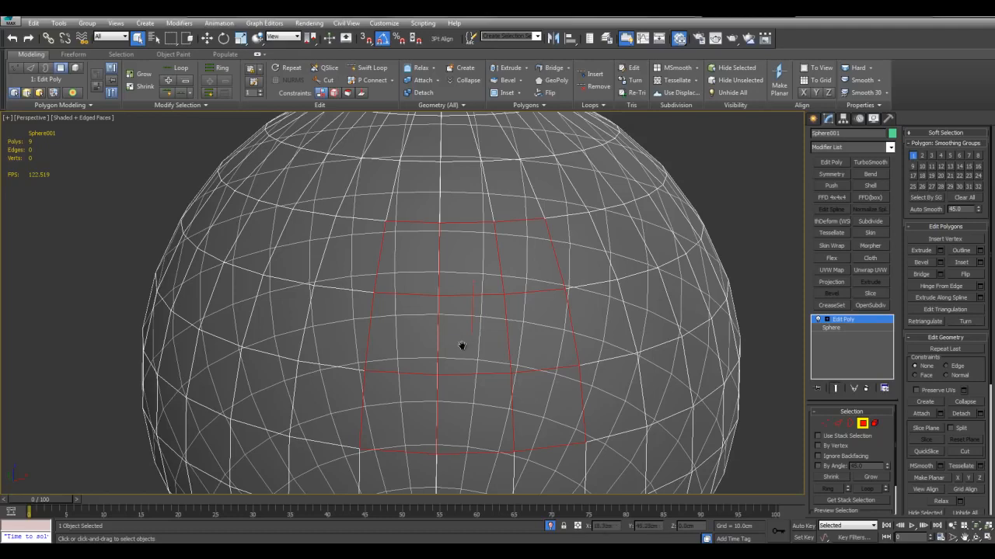
pyautogui.scroll(-3, 462, 345)
# Step: Move the selected polygon block on the sphere as a test and undo the move
pyautogui.press('w')
pyautogui.keyDown('alt'); pyautogui.moveTo(462, 345); pyautogui.dragTo(568, 330, button='middle'); pyautogui.keyUp('alt')
pyautogui.moveTo(574, 259); pyautogui.dragTo(550, 272)
pyautogui.hotkey('ctrl', 'z')
pyautogui.keyDown('alt'); pyautogui.moveTo(578, 274); pyautogui.dragTo(488, 300, button='middle'); pyautogui.keyUp('alt')
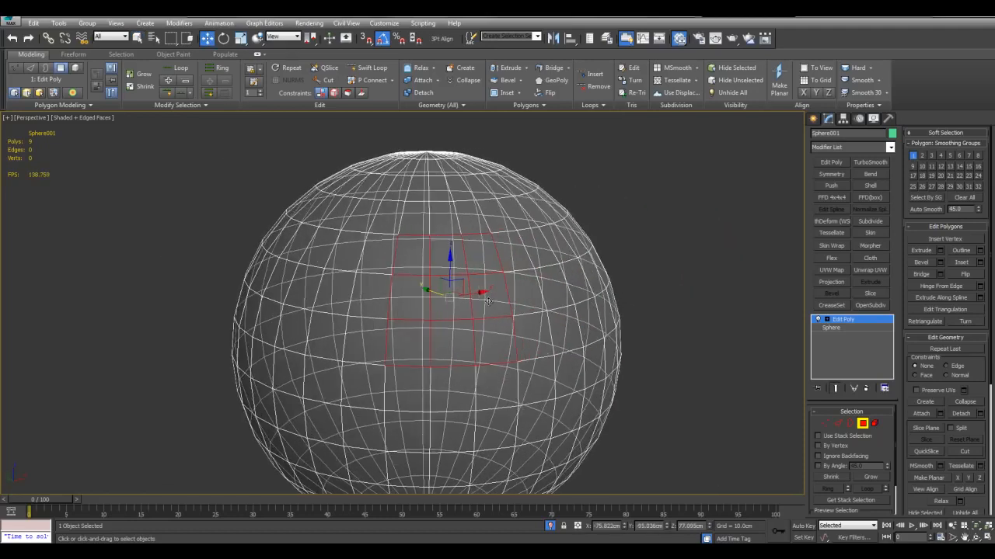
# Step: Turn shading of selected faces back on and return the viewport to shaded display
pyautogui.scroll(3, 488, 300)
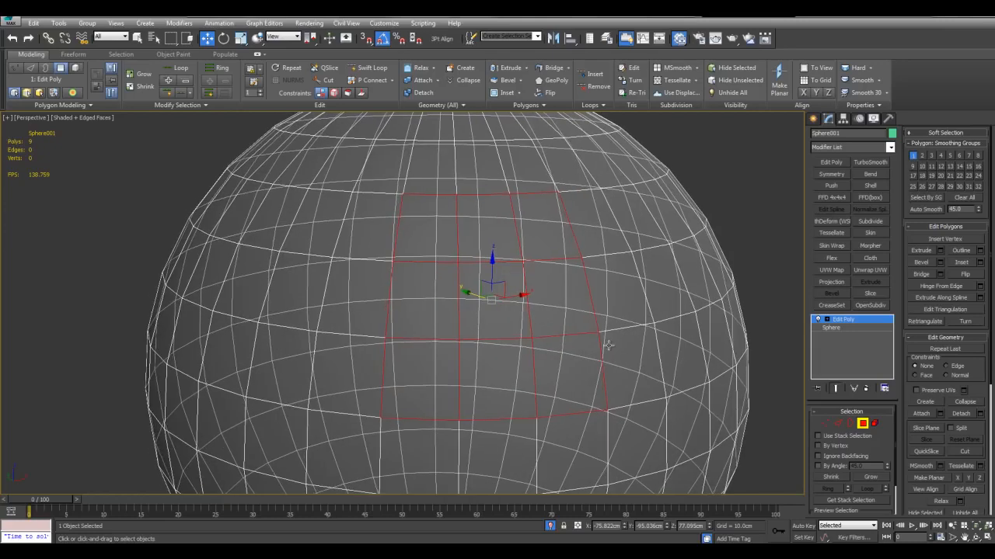
pyautogui.press('F2')
pyautogui.scroll(-4, 595, 362)
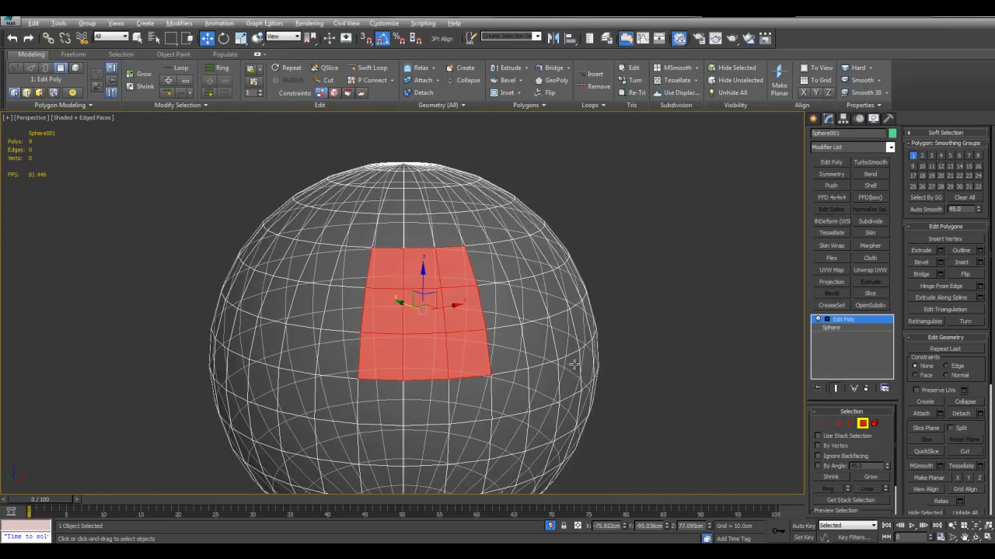
pyautogui.press('F3')
pyautogui.moveTo(575, 365); pyautogui.dragTo(592, 373, button='middle')
pyautogui.moveTo(481, 251); pyautogui.dragTo(505, 242, button='middle')
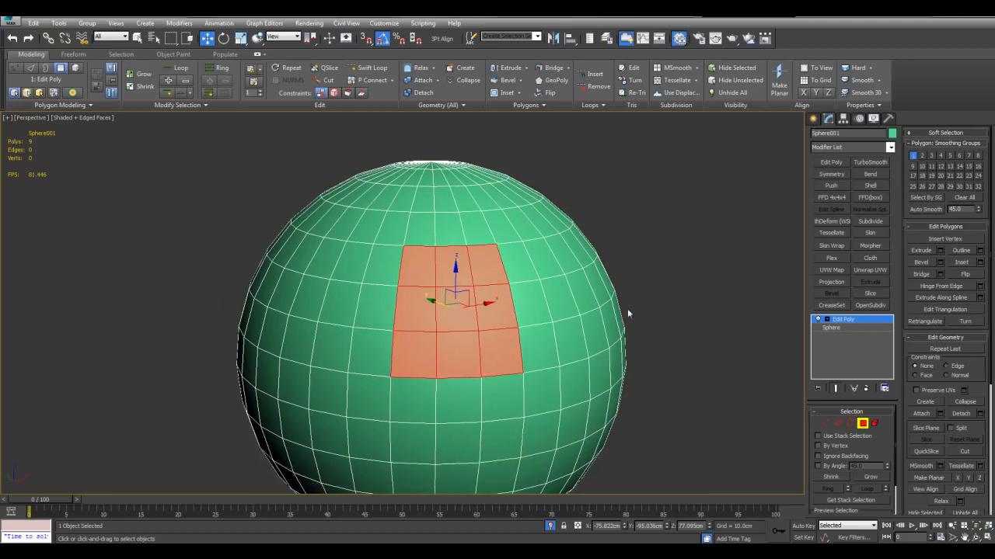
# Step: Toggle the edged faces display off and on to compare the sphere with and without its polygon edges
pyautogui.press('F4')
pyautogui.press('F4')
pyautogui.press('F4')
pyautogui.press('F4')
# Step: Leave polygon editing on the sphere, deselect it and turn off the edged faces display
pyautogui.press('4')
pyautogui.press('q')
pyautogui.click(668, 387)
pyautogui.scroll(-4, 664, 391)
pyautogui.moveTo(664, 391)
pyautogui.keyDown('alt'); pyautogui.mouseDown(button='middle')
pyautogui.moveTo(620, 411)
pyautogui.moveTo(634, 394)
pyautogui.mouseUp(button='middle'); pyautogui.keyUp('alt')
pyautogui.press('F4')
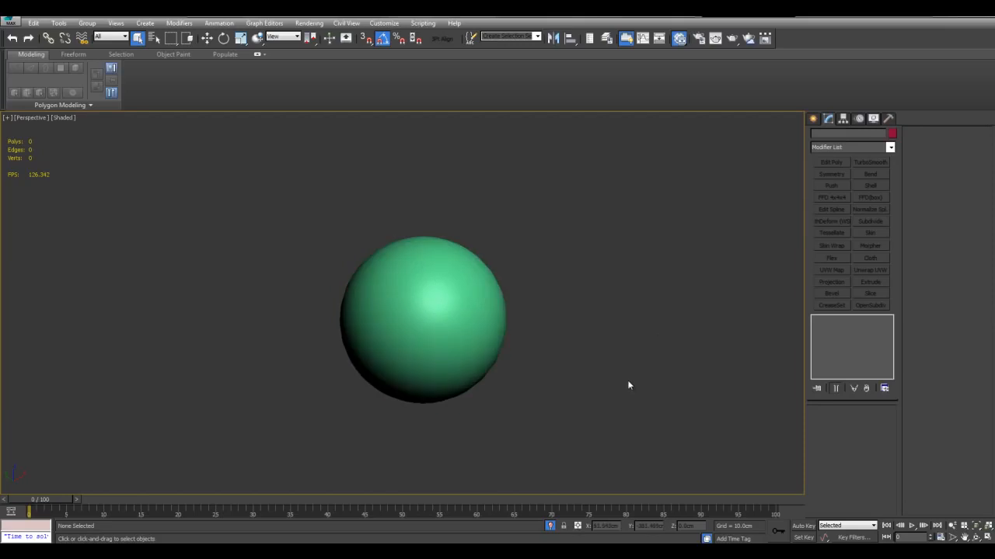
# Step: Create a box primitive beside the sphere in the perspective view
pyautogui.click(813, 119)
pyautogui.click(830, 184)
pyautogui.moveTo(578, 277); pyautogui.dragTo(739, 282)
pyautogui.click(719, 203)
pyautogui.moveTo(719, 204); pyautogui.dragTo(675, 247, button='middle')
pyautogui.keyDown('alt'); pyautogui.moveTo(674, 248); pyautogui.dragTo(610, 277, button='middle'); pyautogui.keyUp('alt')
pyautogui.click(483, 272)
pyautogui.moveTo(483, 272); pyautogui.dragTo(518, 238, button='middle')
pyautogui.moveTo(557, 417); pyautogui.dragTo(559, 420, button='middle')
# Step: Select the sphere and turn on the edged faces display
pyautogui.click(464, 349)
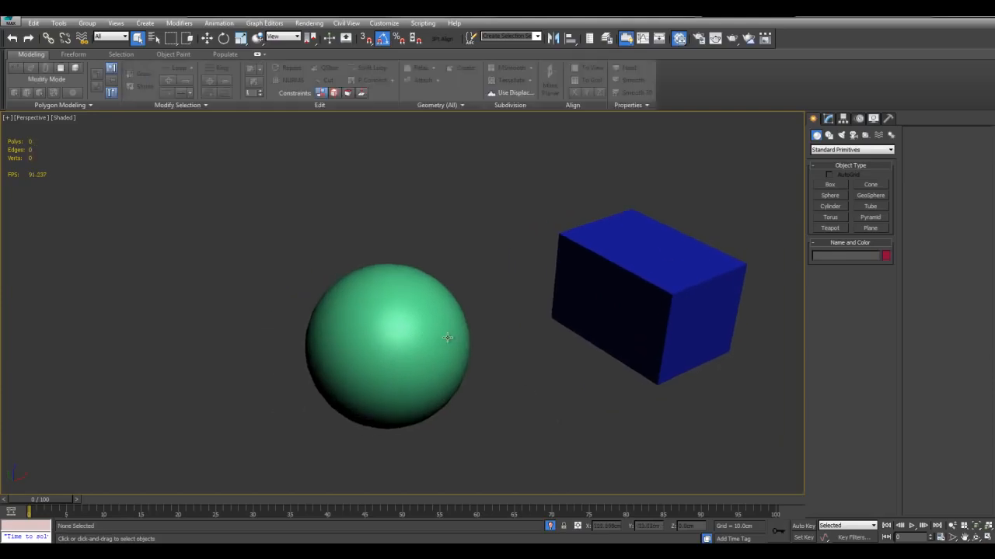
pyautogui.click(475, 347)
pyautogui.moveTo(472, 347); pyautogui.dragTo(488, 333, button='middle')
pyautogui.scroll(3, 470, 333)
pyautogui.click(423, 342)
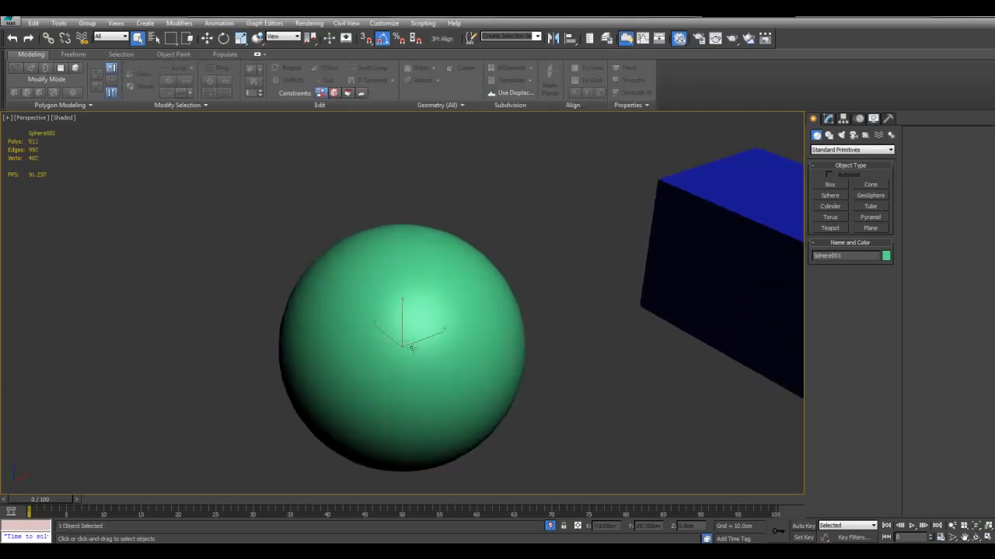
pyautogui.scroll(-3, 399, 351)
pyautogui.press('F4')
pyautogui.scroll(2, 449, 382)
pyautogui.scroll(-3, 467, 350)
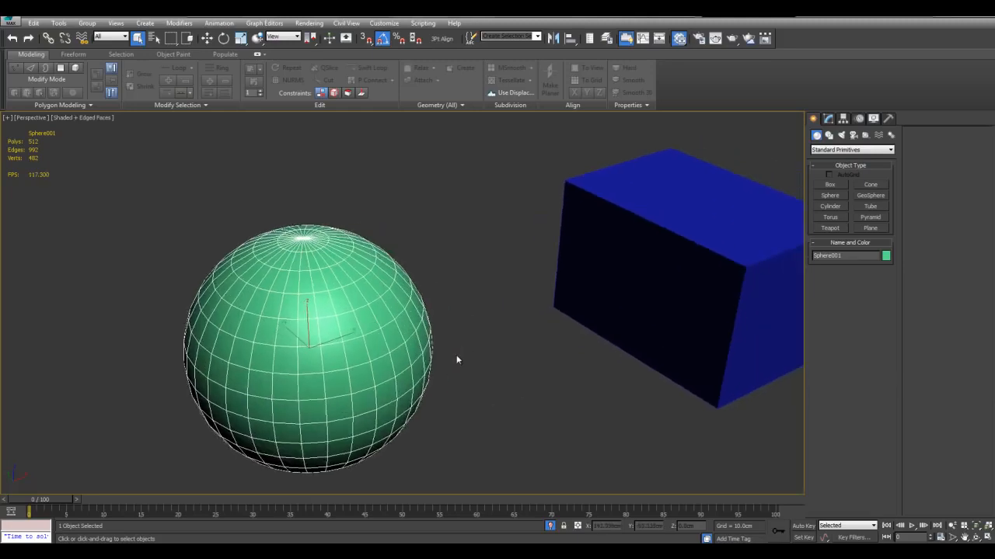
# Step: Select the box and the sphere in turn, then deselect everything and turn off edged faces
pyautogui.click(564, 269)
pyautogui.click(377, 306)
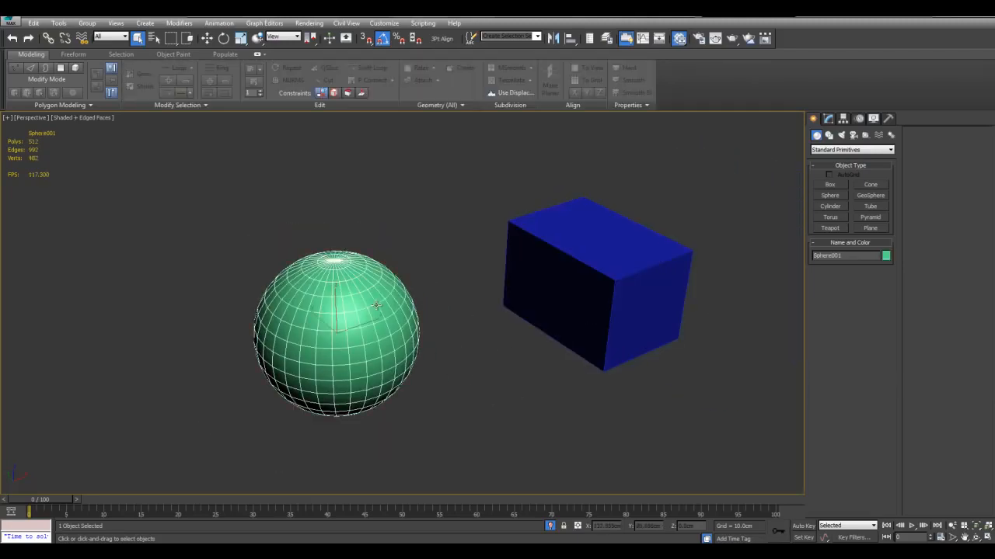
pyautogui.click(426, 239)
pyautogui.press('F4')
pyautogui.press('F4')
pyautogui.press('F4')
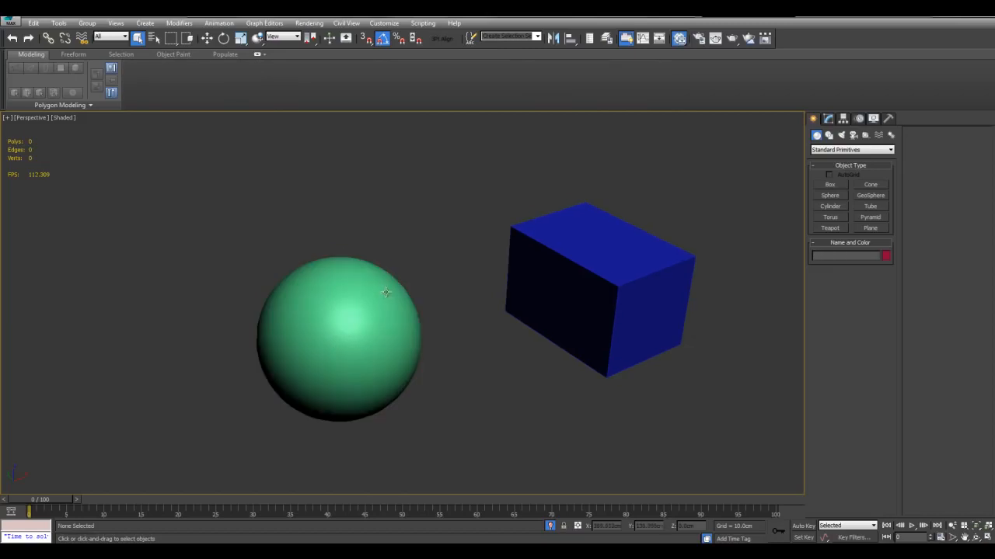
# Step: Enable Display Selected With Edged Faces for the perspective view and select the sphere to check it
pyautogui.click(62, 119)
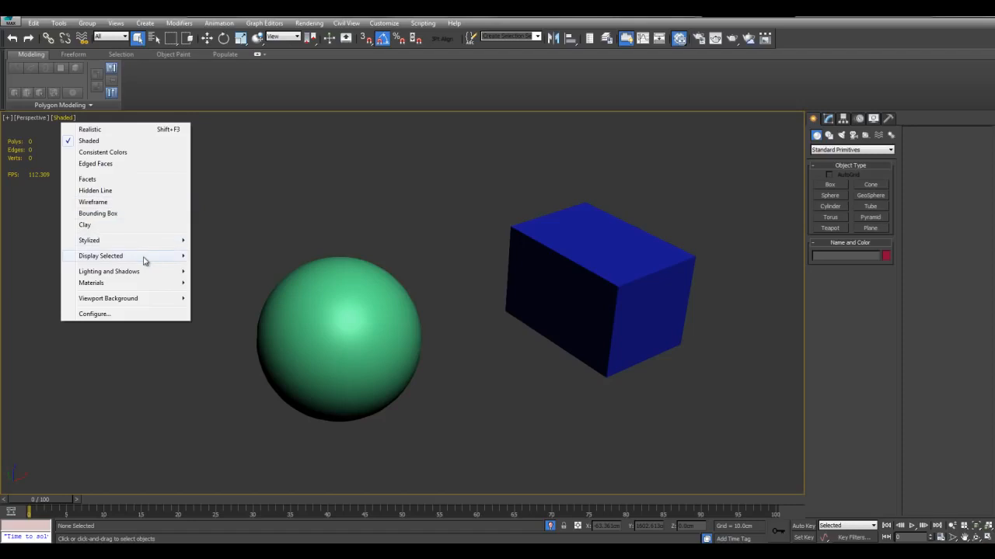
pyautogui.moveTo(136, 260)
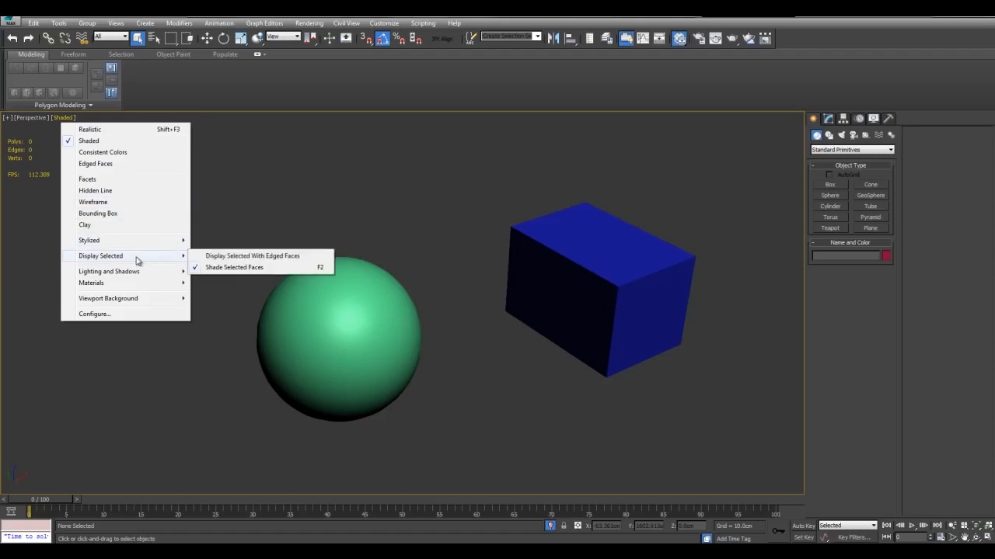
pyautogui.click(230, 260)
pyautogui.moveTo(435, 237)
pyautogui.keyDown('alt'); pyautogui.mouseDown(button='middle')
pyautogui.moveTo(416, 244)
pyautogui.moveTo(451, 291)
pyautogui.moveTo(481, 306)
pyautogui.mouseUp(button='middle'); pyautogui.keyUp('alt')
pyautogui.click(361, 301)
pyautogui.press('F4')
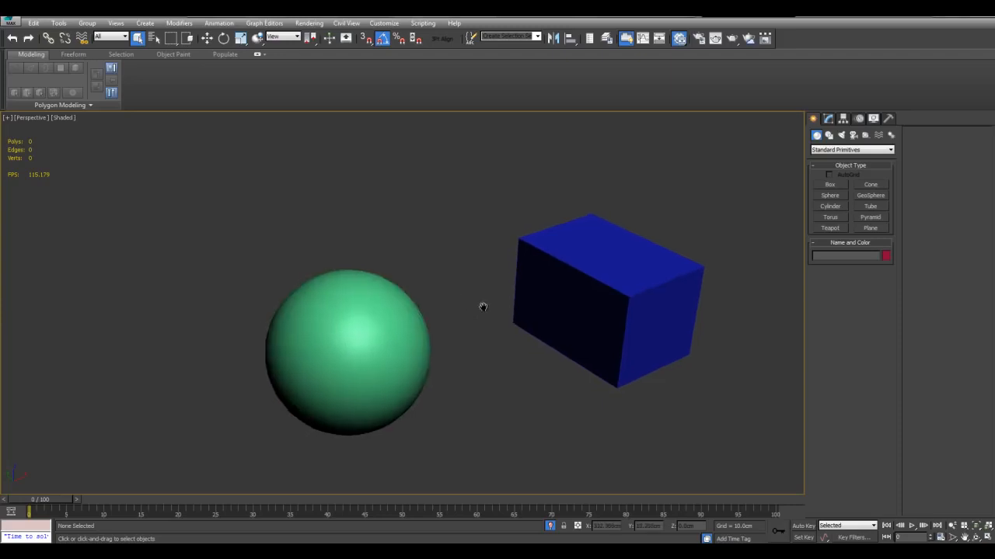
pyautogui.click(371, 307)
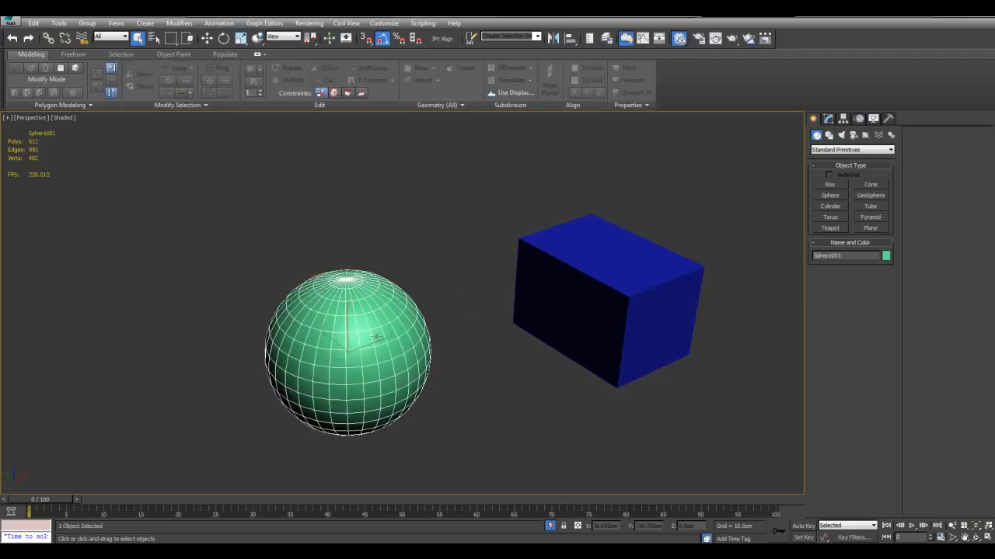
# Step: Switch the selection between the box and the sphere, then turn on edged faces with the sphere selected
pyautogui.click(593, 295)
pyautogui.click(377, 323)
pyautogui.click(391, 233)
pyautogui.moveTo(393, 231); pyautogui.dragTo(395, 232, button='middle')
pyautogui.click(406, 323)
pyautogui.press('F4')
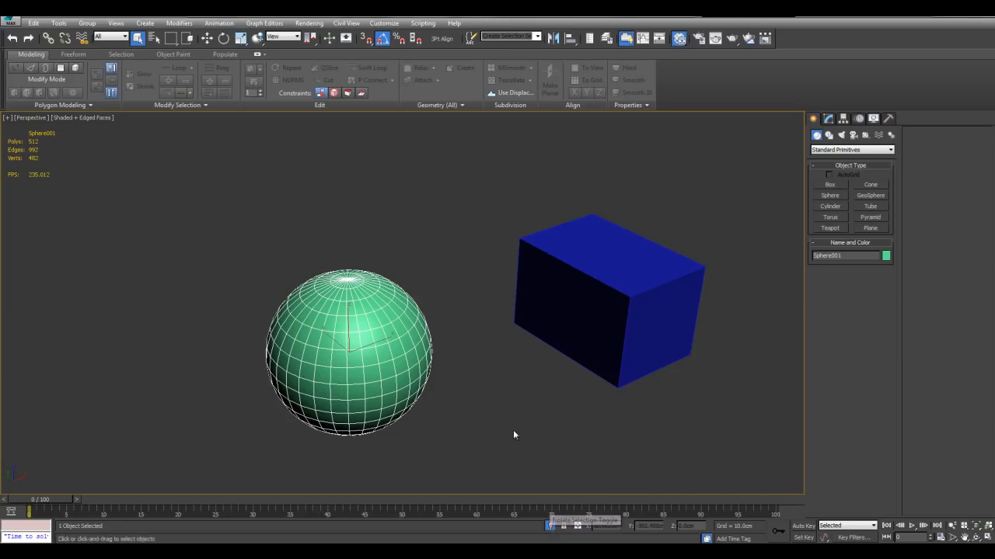
# Step: Isolate the sphere, then end the isolation to show all objects and clear the selection
pyautogui.moveTo(513, 435); pyautogui.dragTo(524, 440, button='middle')
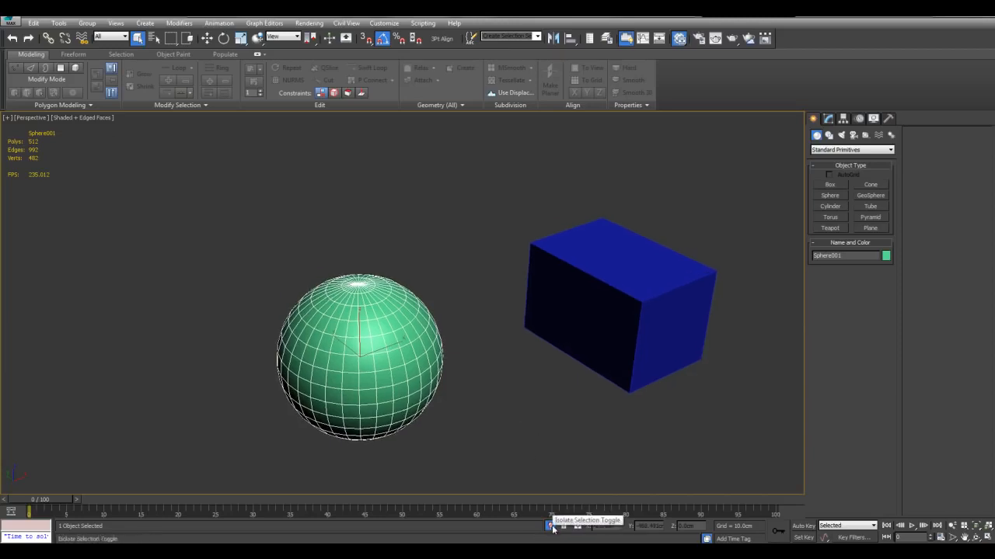
pyautogui.moveTo(542, 455); pyautogui.dragTo(581, 458, button='middle')
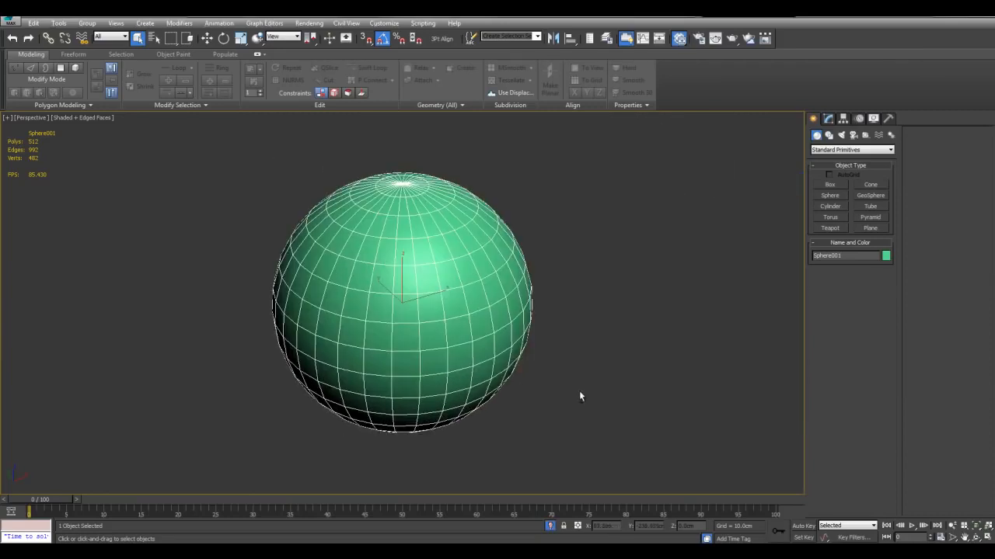
pyautogui.keyDown('alt'); pyautogui.moveTo(579, 393); pyautogui.dragTo(605, 440, button='middle'); pyautogui.keyUp('alt')
pyautogui.hotkey('alt', 'q')
pyautogui.scroll(-4, 445, 237)
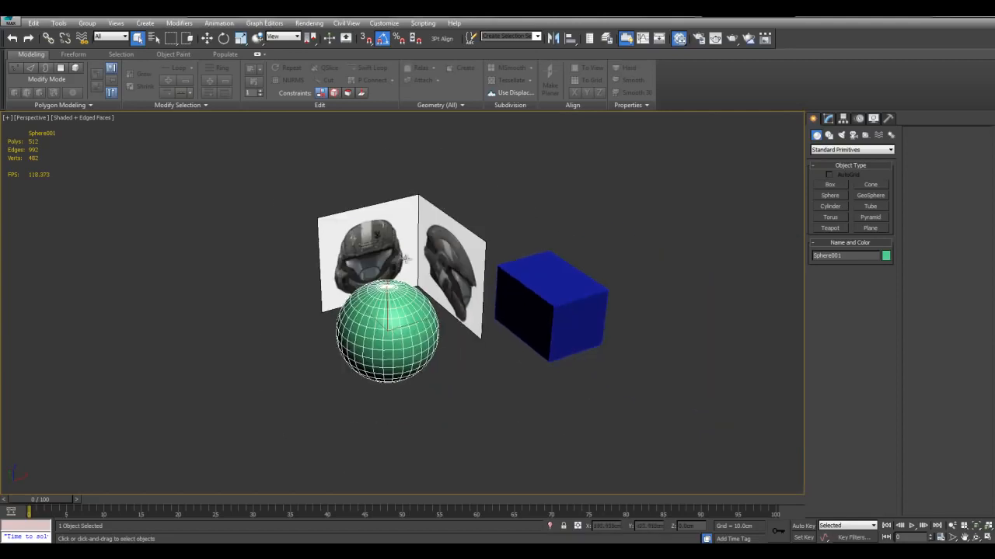
pyautogui.click(487, 398)
pyautogui.scroll(2, 604, 135)
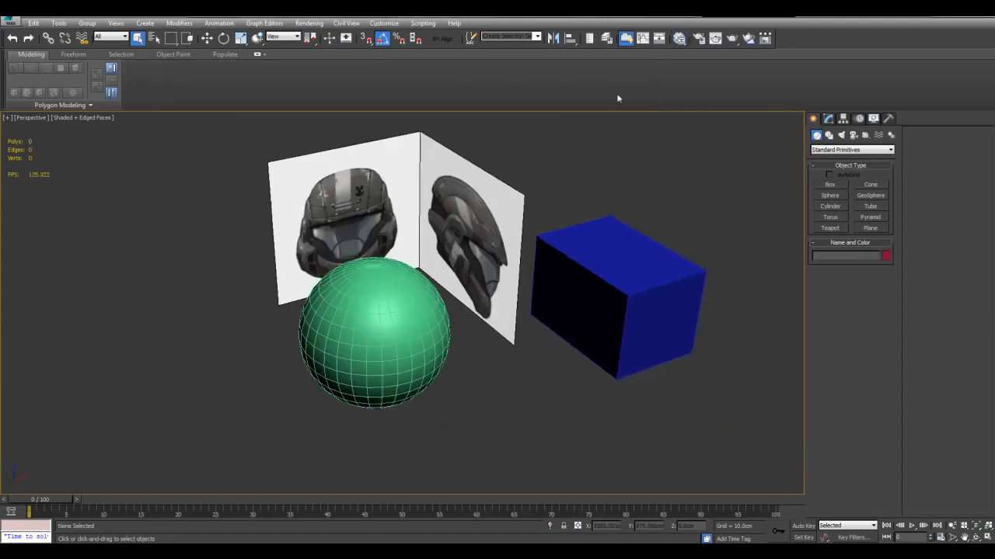
# Step: Open the Slate Material Editor maximized, examine the material nodes and close it again
pyautogui.moveTo(512, 362); pyautogui.dragTo(528, 379, button='middle')
pyautogui.press('m')
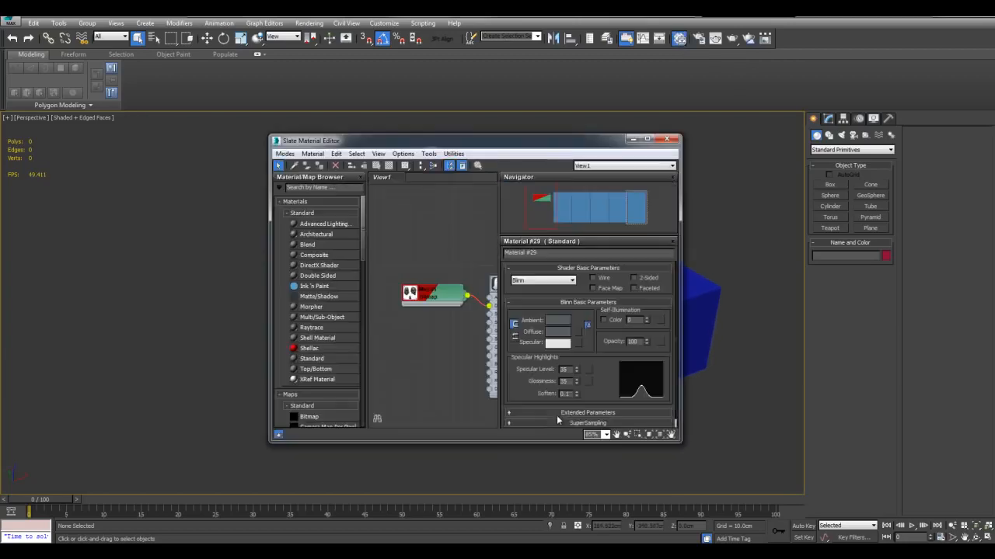
pyautogui.click(647, 139)
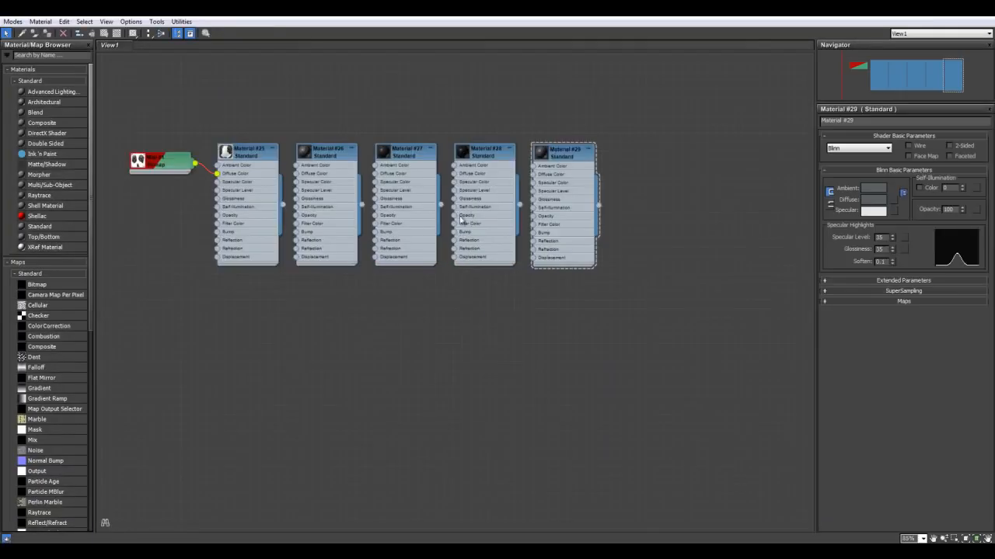
pyautogui.moveTo(480, 255); pyautogui.dragTo(521, 334, button='middle')
pyautogui.moveTo(470, 272); pyautogui.dragTo(531, 302, button='middle')
pyautogui.moveTo(505, 207); pyautogui.dragTo(528, 222, button='middle')
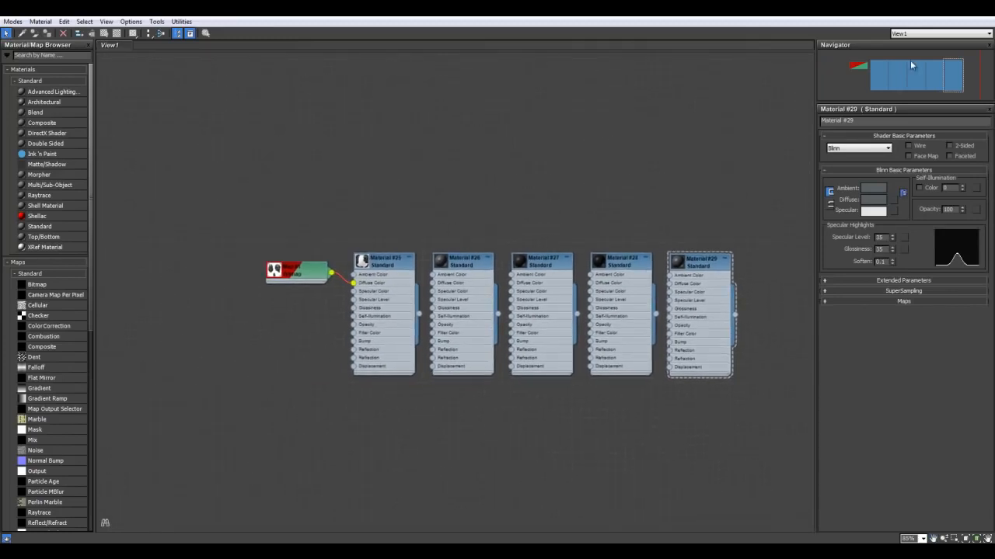
pyautogui.click(958, 16)
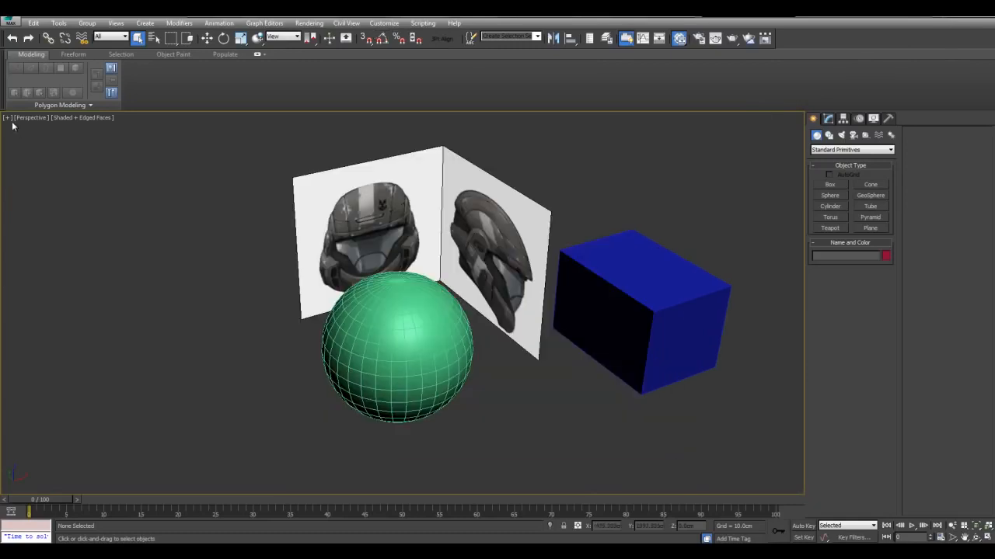
# Step: Review the statistics settings in the viewport configuration, accept them and show the statistics in the viewport
pyautogui.click(7, 119)
pyautogui.click(69, 241)
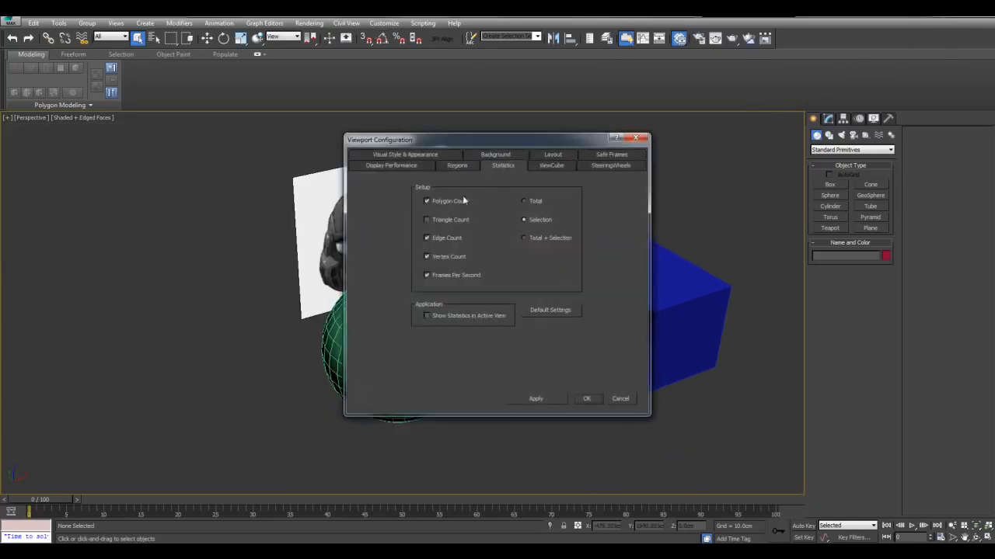
pyautogui.click(589, 399)
pyautogui.press('7')
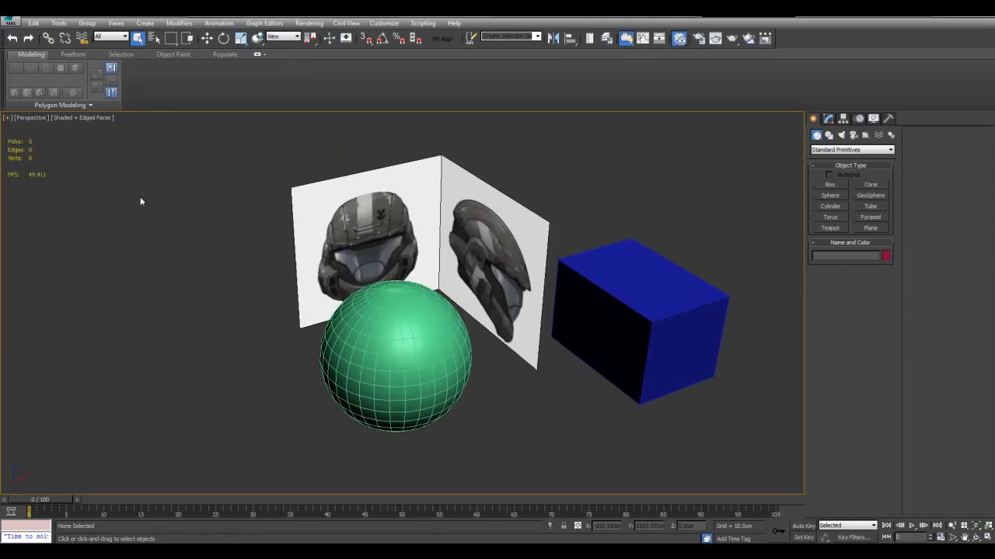
pyautogui.moveTo(129, 200); pyautogui.dragTo(220, 189, button='middle')
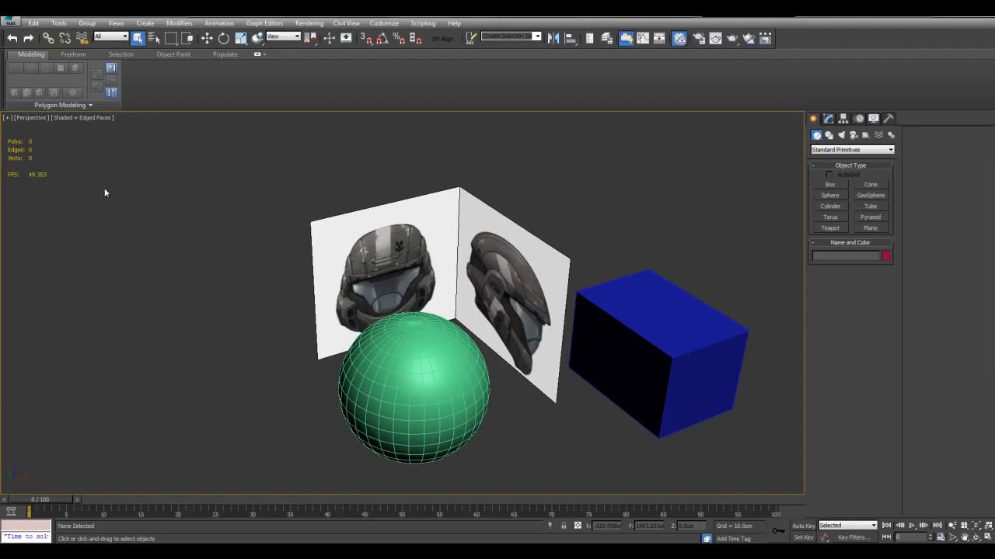
# Step: Switch to the four-viewport layout and maximize the Front view to inspect the helmet reference
pyautogui.hotkey('alt', 'w')
pyautogui.click(495, 190)
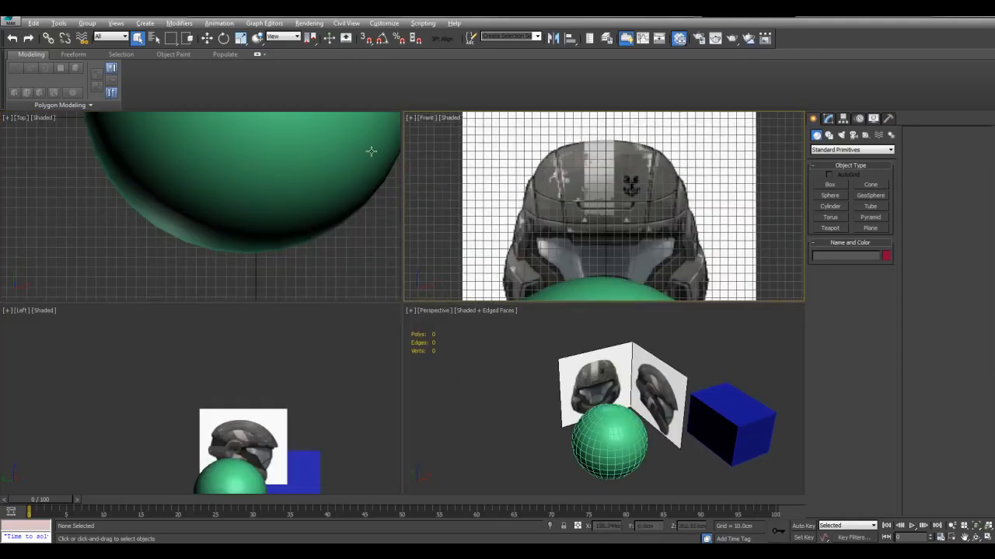
pyautogui.hotkey('alt', 'w')
pyautogui.scroll(-4, 401, 191)
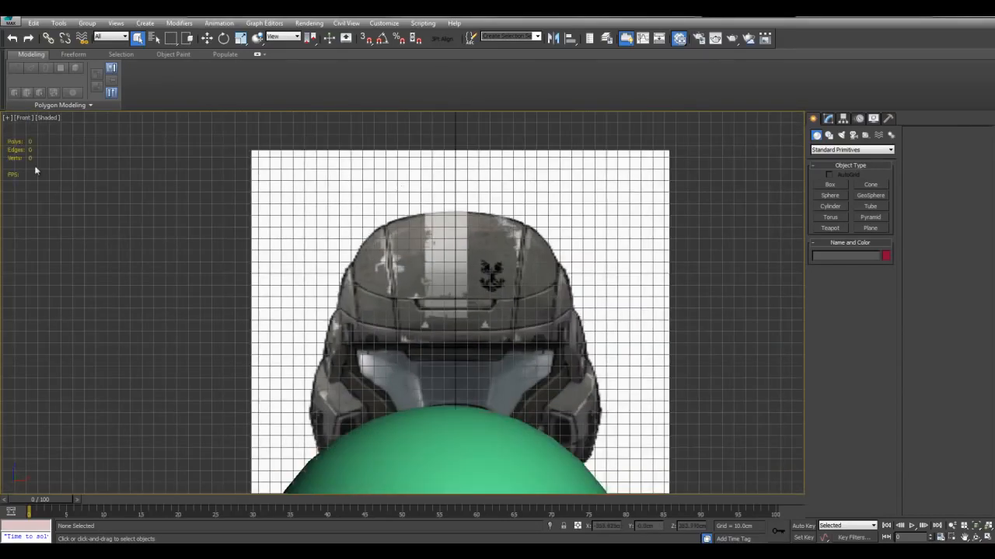
# Step: Return to the perspective view and delete the sphere and the box
pyautogui.press('p')
pyautogui.click(413, 373)
pyautogui.press('Delete')
pyautogui.scroll(6, 622, 326)
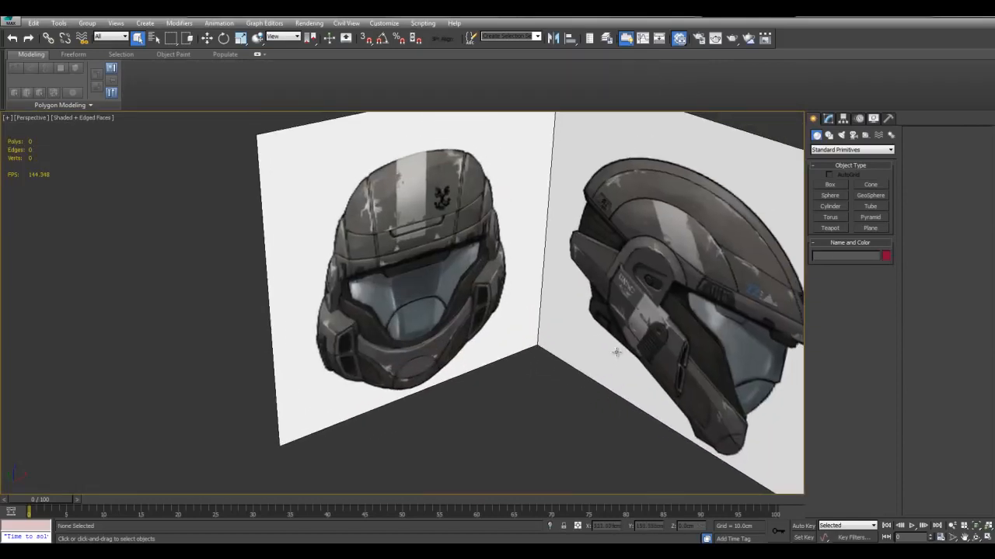
pyautogui.scroll(-3, 562, 393)
# Step: Select the helmet reference plane and disable its Edit Poly modifier to examine the flat, unfolded image
pyautogui.click(554, 269)
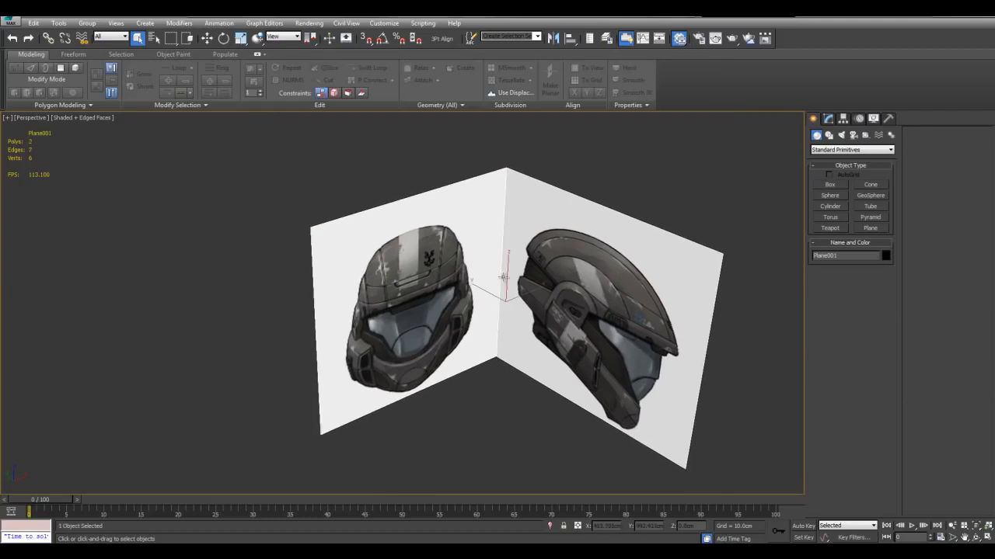
pyautogui.click(827, 119)
pyautogui.click(830, 161)
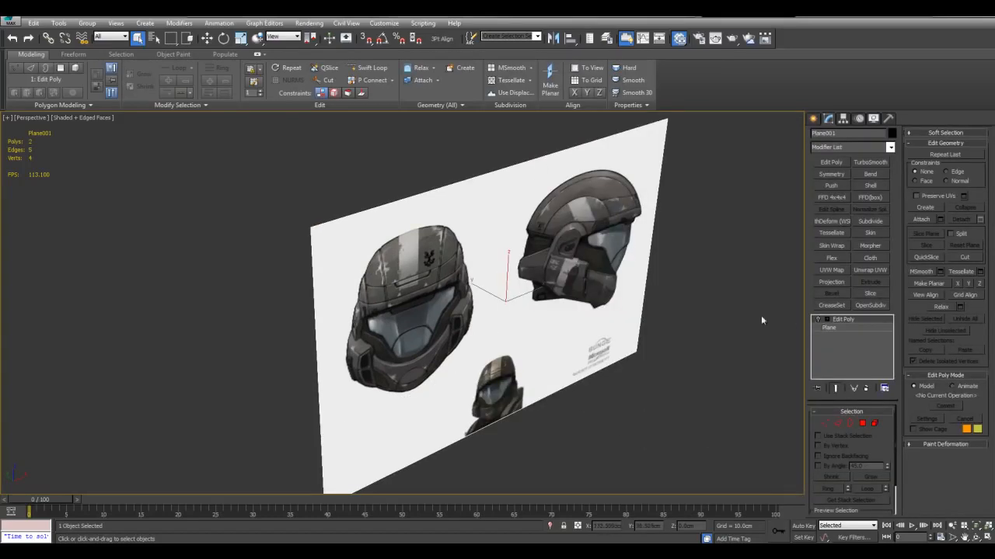
pyautogui.keyDown('alt'); pyautogui.moveTo(762, 315); pyautogui.dragTo(429, 227, button='middle'); pyautogui.keyUp('alt')
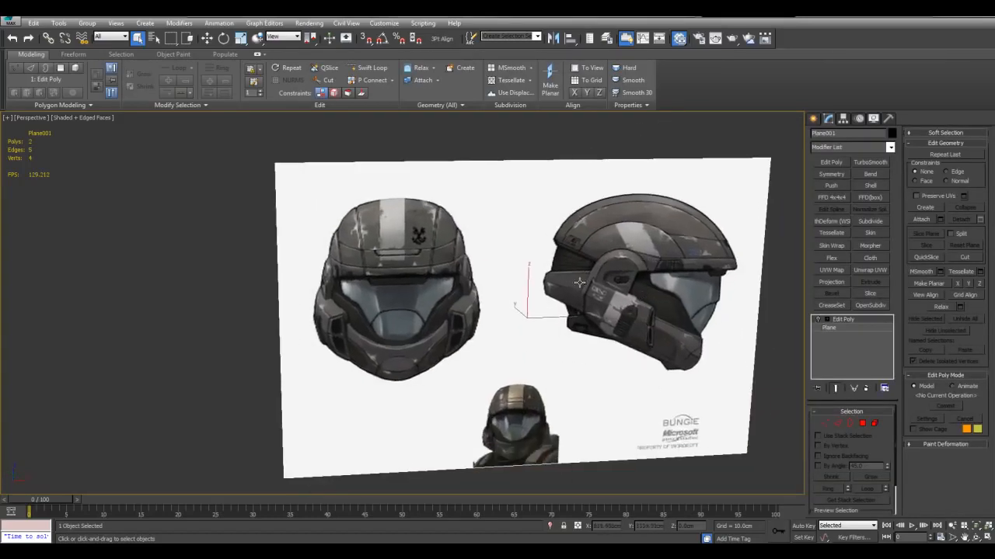
pyautogui.scroll(-3, 429, 227)
pyautogui.scroll(4, 429, 227)
pyautogui.moveTo(268, 168); pyautogui.dragTo(233, 161, button='middle')
pyautogui.keyDown('alt'); pyautogui.moveTo(476, 279); pyautogui.dragTo(509, 284, button='middle'); pyautogui.keyUp('alt')
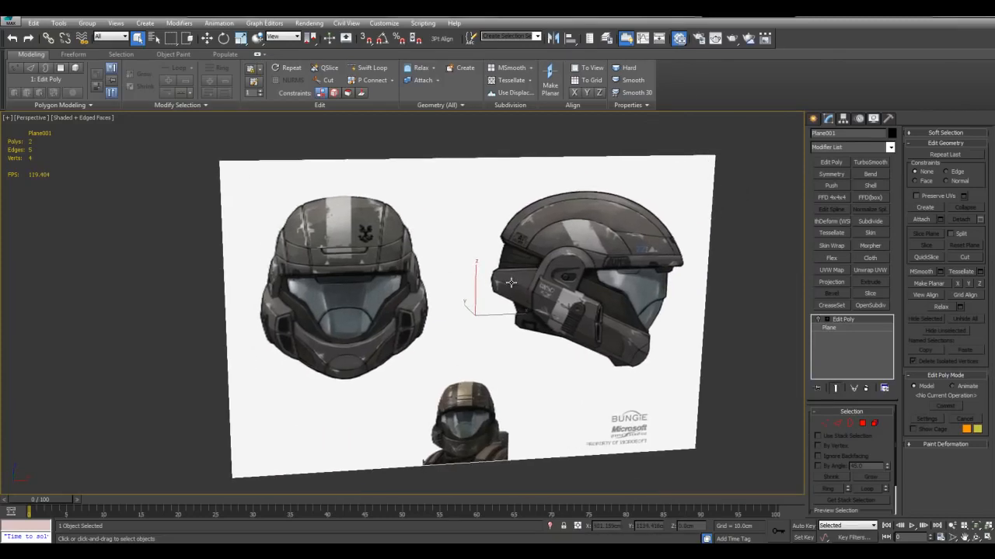
# Step: Examine the base plane's length and width parameters, then return to the Edit Poly modifier and re-enable it
pyautogui.click(826, 328)
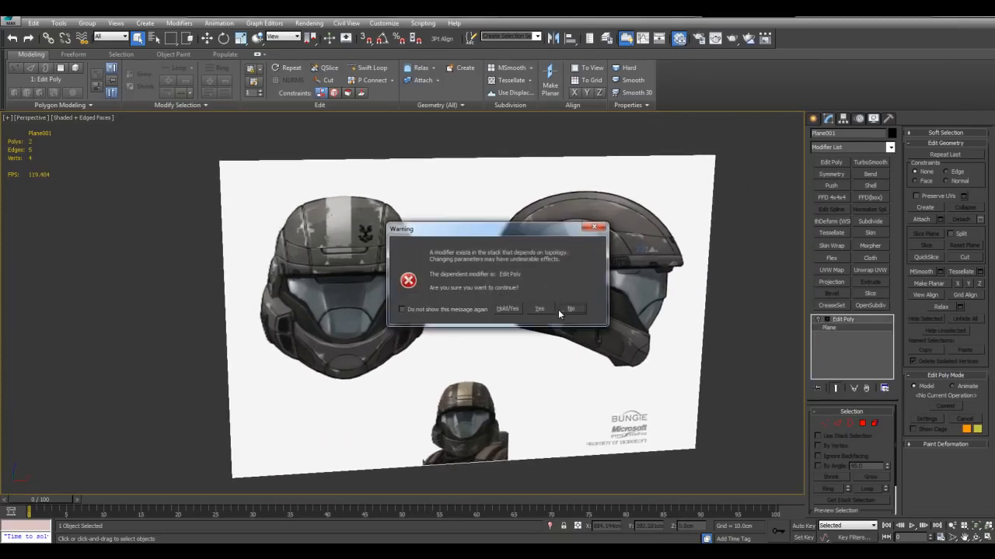
pyautogui.click(564, 309)
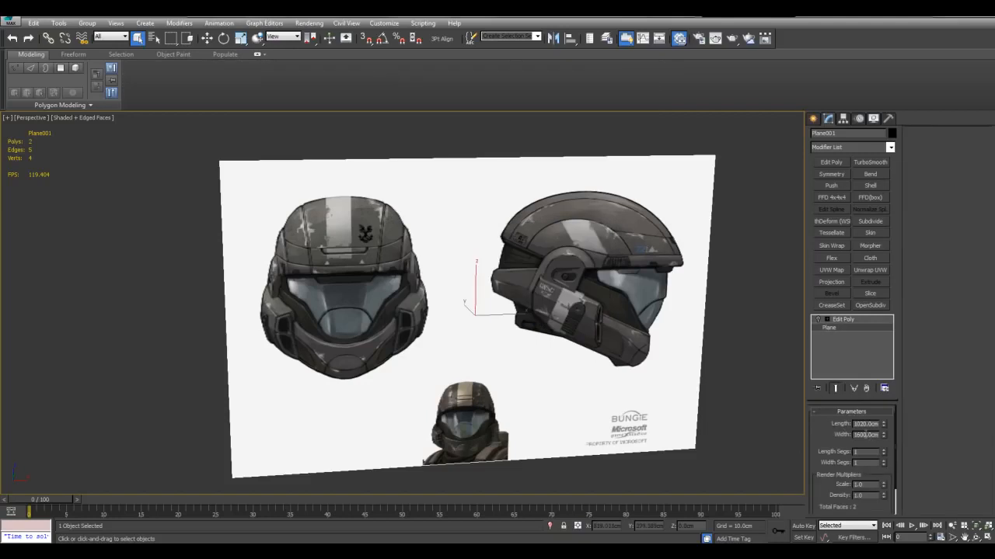
pyautogui.click(843, 319)
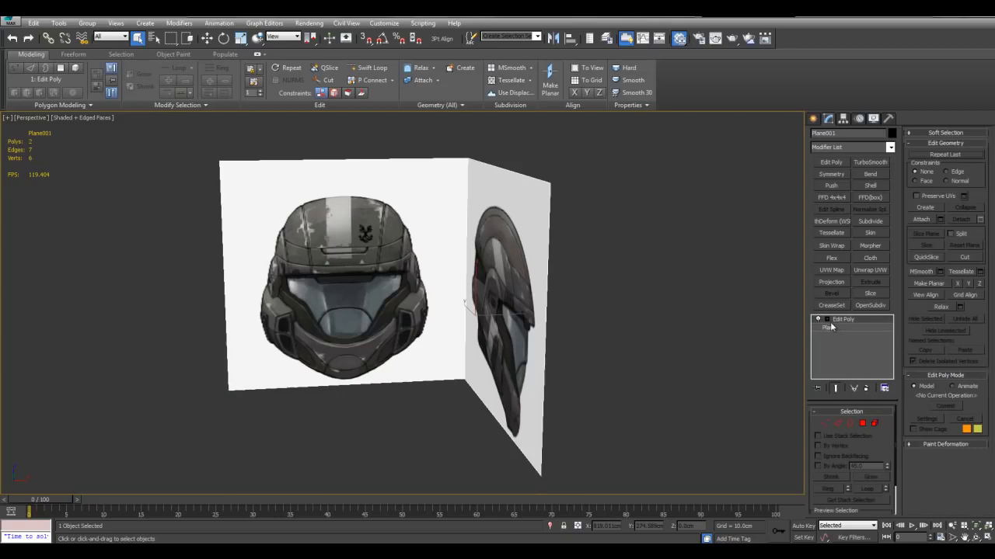
# Step: Clone the folded helmet reference plane along the Y axis as one independent copy in front of the original
pyautogui.scroll(-2, 573, 312)
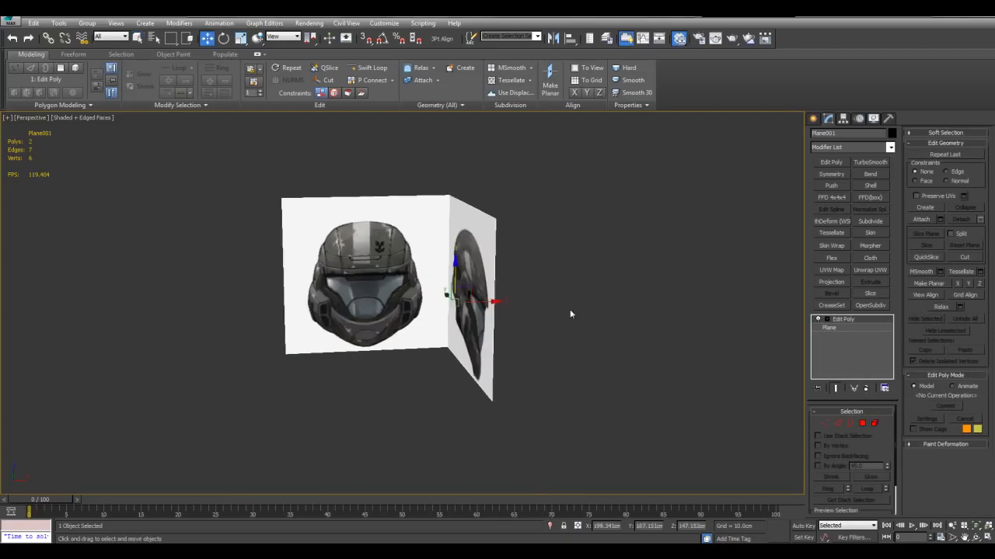
pyautogui.press('w')
pyautogui.keyDown('alt'); pyautogui.moveTo(573, 312); pyautogui.dragTo(660, 334, button='middle'); pyautogui.keyUp('alt')
pyautogui.moveTo(371, 280)
pyautogui.mouseDown()
pyautogui.moveTo(396, 266)
pyautogui.moveTo(383, 281)
pyautogui.moveTo(363, 275)
pyautogui.mouseUp()
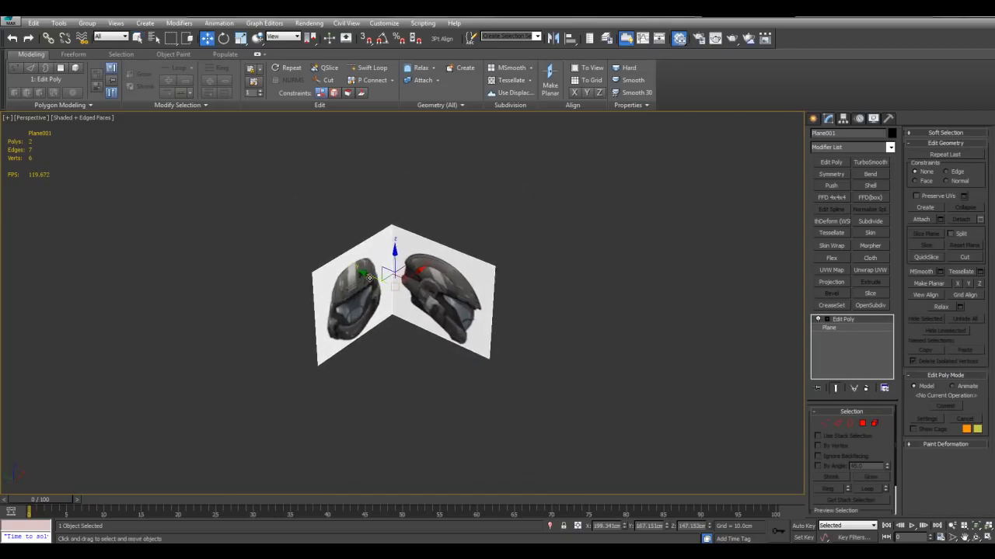
pyautogui.keyDown('shift'); pyautogui.moveTo(368, 275); pyautogui.dragTo(536, 348); pyautogui.keyUp('shift')
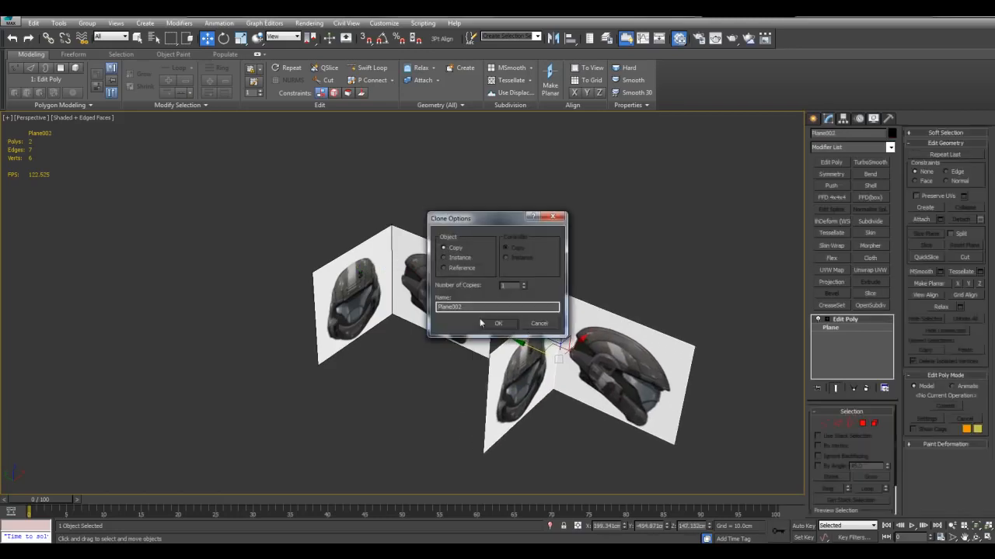
pyautogui.click(495, 323)
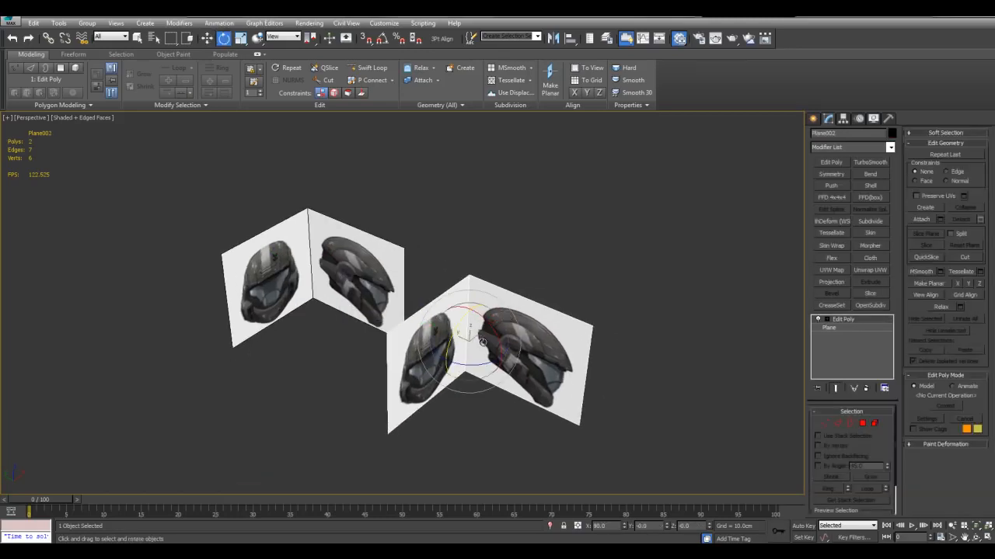
# Step: Clone the copied reference plane by rotating it, and undo that clone
pyautogui.keyDown('shift'); pyautogui.moveTo(480, 342); pyautogui.dragTo(506, 315); pyautogui.keyUp('shift')
pyautogui.click(498, 324)
pyautogui.hotkey('ctrl', 'z')
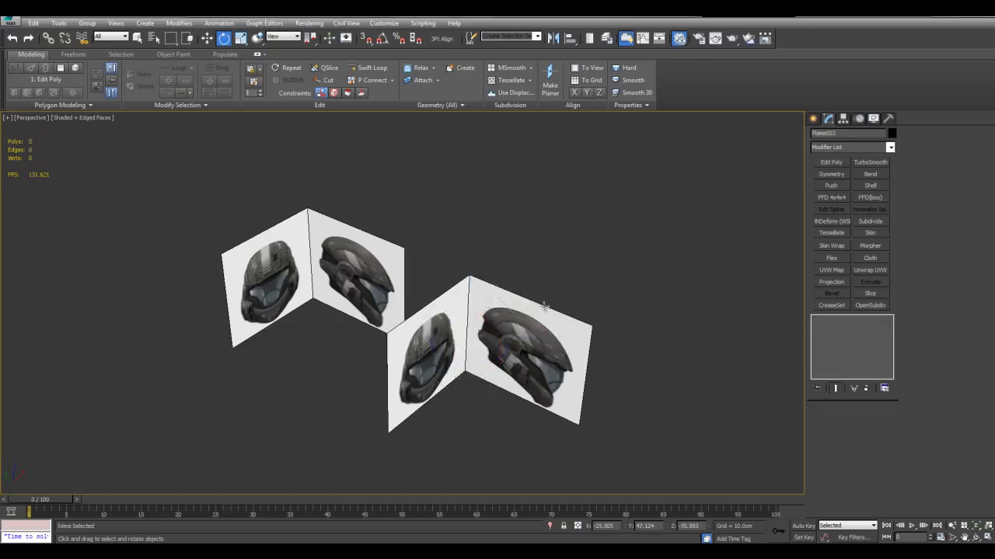
# Step: Clone the copied reference plane by scaling it, and delete the scaled duplicate
pyautogui.press('r')
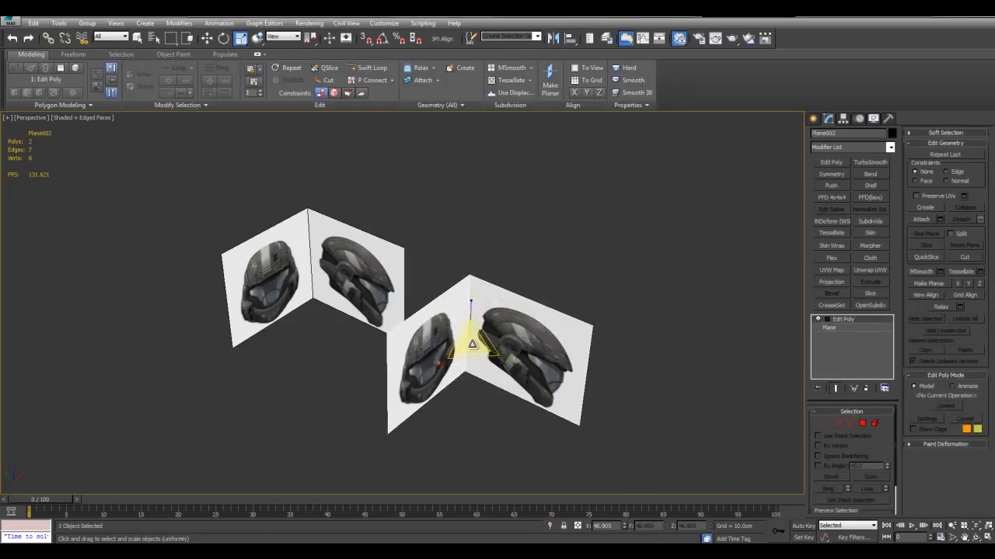
pyautogui.moveTo(472, 344)
pyautogui.keyDown('shift'); pyautogui.mouseDown()
pyautogui.moveTo(483, 315)
pyautogui.moveTo(501, 331)
pyautogui.mouseUp(); pyautogui.keyUp('shift')
pyautogui.click(498, 324)
pyautogui.press('w')
pyautogui.keyDown('alt'); pyautogui.moveTo(485, 330); pyautogui.dragTo(582, 266, button='middle'); pyautogui.keyUp('alt')
pyautogui.press('q')
pyautogui.press('Delete')
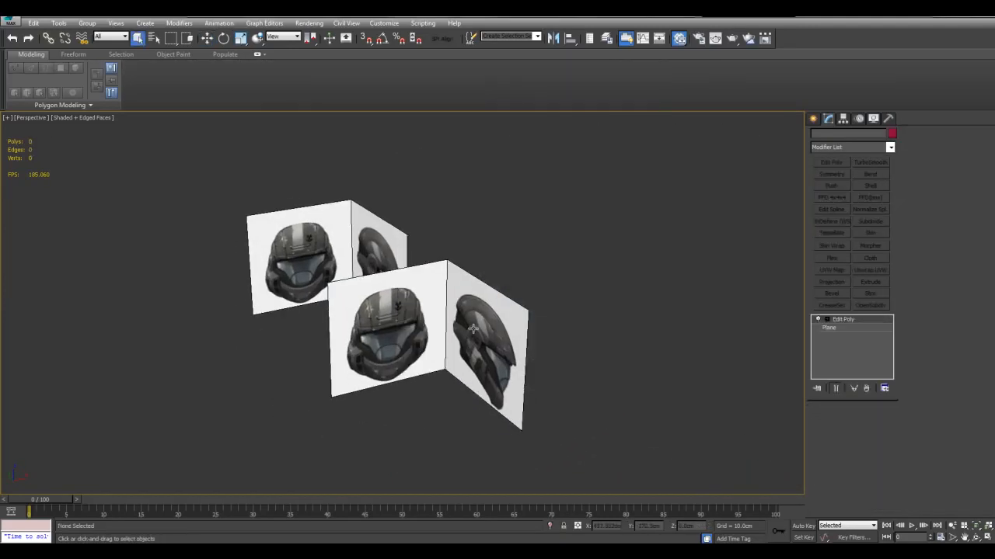
# Step: Select the front copy of the reference plane and try the Clone command on it
pyautogui.click(496, 332)
pyautogui.scroll(3, 498, 332)
pyautogui.keyDown('alt'); pyautogui.moveTo(506, 328); pyautogui.dragTo(537, 332, button='middle'); pyautogui.keyUp('alt')
pyautogui.rightClick(535, 315)
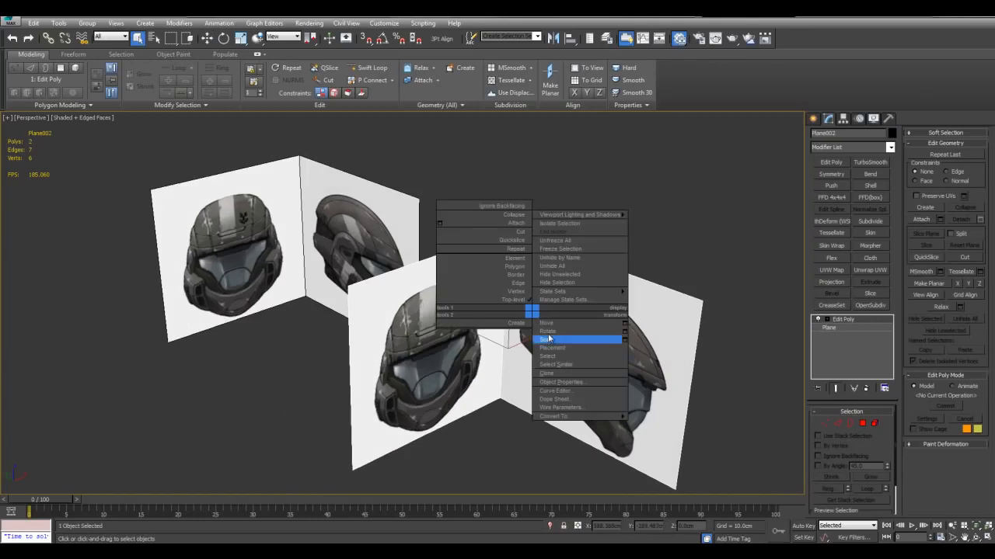
pyautogui.click(547, 374)
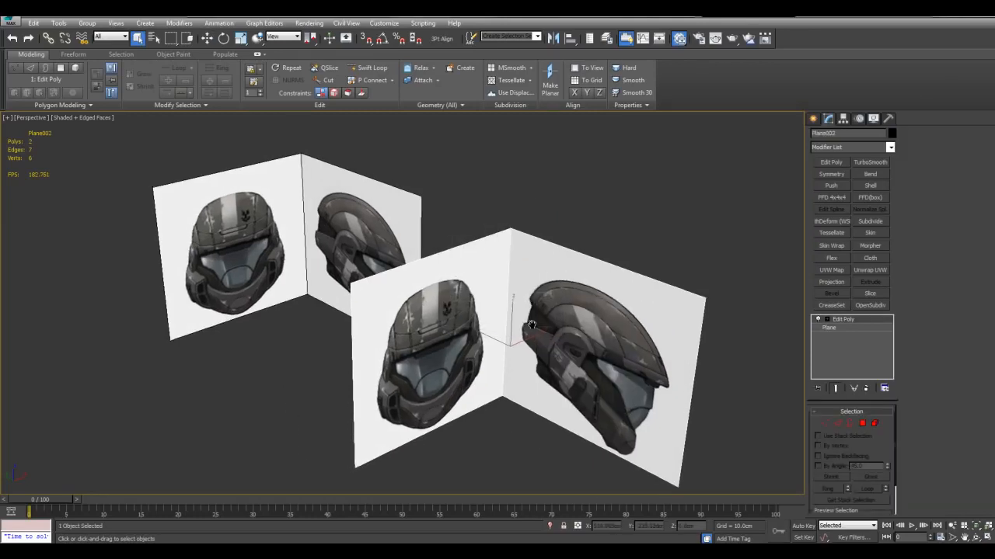
# Step: Delete the copied plane's Edit Poly modifier and apply a fresh Edit Poly
pyautogui.rightClick(854, 320)
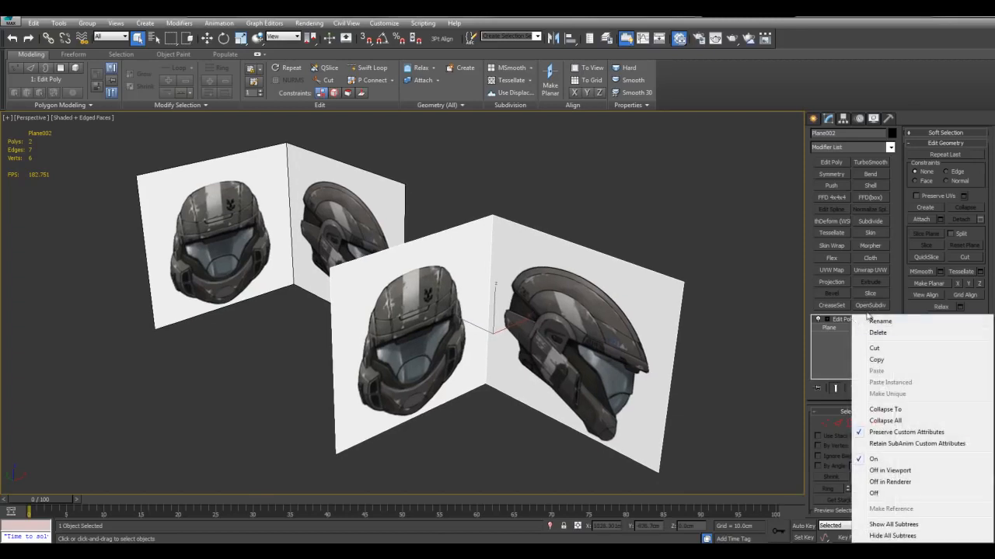
pyautogui.click(870, 331)
pyautogui.click(843, 165)
# Step: Insert a horizontal Swift Loop just below the two helmets and delete the plane's bottom edge to crop off the lower strip
pyautogui.press('1')
pyautogui.keyDown('alt'); pyautogui.moveTo(666, 290); pyautogui.dragTo(629, 340, button='middle'); pyautogui.keyUp('alt')
pyautogui.scroll(3, 631, 342)
pyautogui.hotkey('alt', 's')
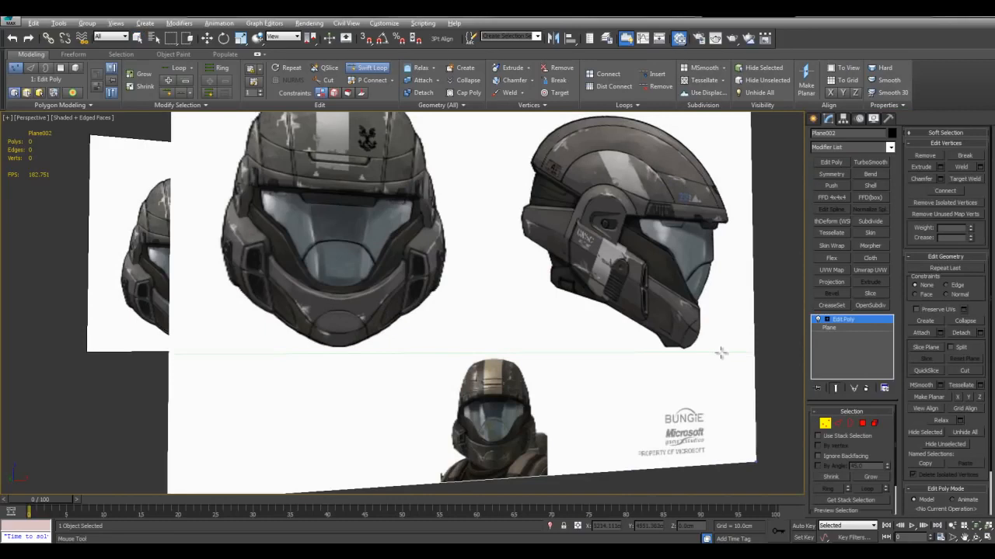
pyautogui.click(720, 355)
pyautogui.press('w')
pyautogui.scroll(-3, 681, 344)
pyautogui.moveTo(523, 449); pyautogui.dragTo(525, 449)
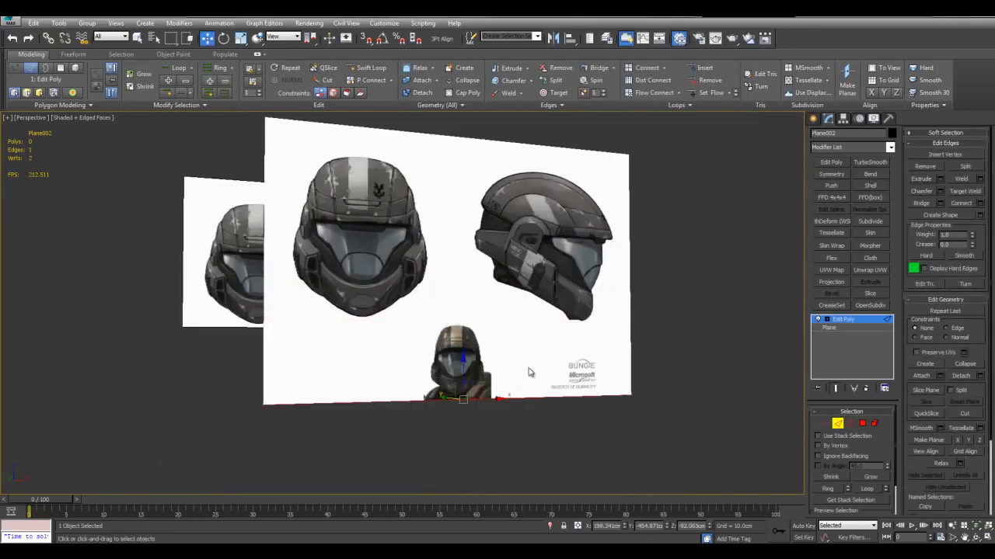
pyautogui.press('Delete')
# Step: Insert a vertical Swift Loop between the front and side helmet images on the cropped plane
pyautogui.scroll(3, 595, 331)
pyautogui.moveTo(624, 328); pyautogui.dragTo(520, 296, button='middle')
pyautogui.scroll(-3, 595, 329)
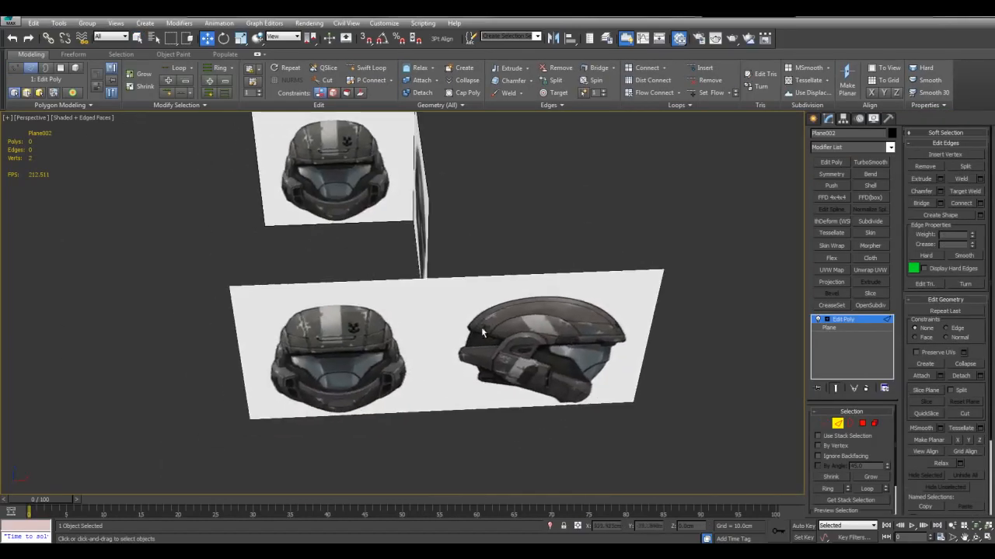
pyautogui.hotkey('alt', 's')
pyautogui.click(432, 387)
# Step: Select the polygon with the side helmet image, activate Rotate and change the transform center mode
pyautogui.press('4')
pyautogui.click(525, 328)
pyautogui.keyDown('alt'); pyautogui.moveTo(510, 332); pyautogui.dragTo(614, 329, button='middle'); pyautogui.keyUp('alt')
pyautogui.press('e')
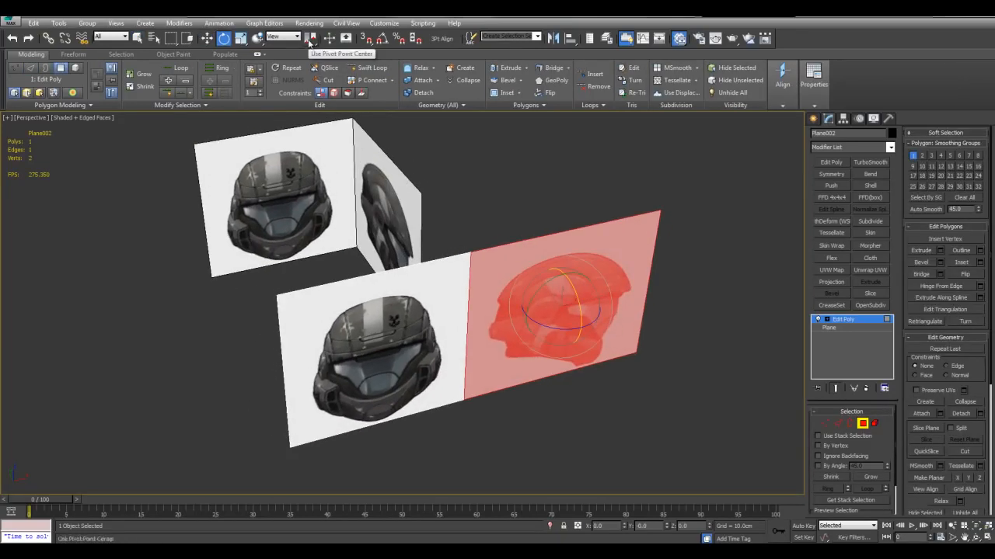
pyautogui.moveTo(309, 41); pyautogui.dragTo(310, 56)
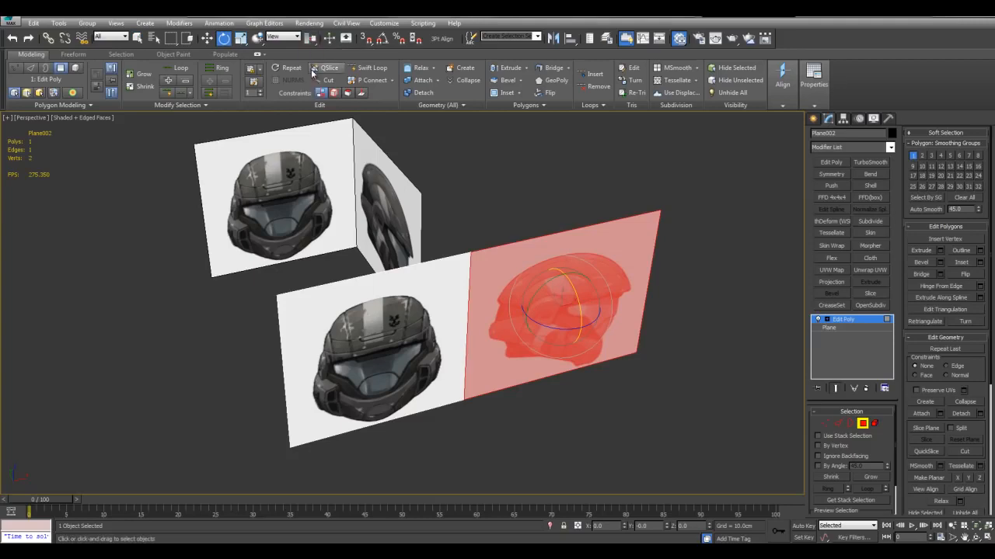
pyautogui.moveTo(551, 297); pyautogui.dragTo(533, 284, button='middle')
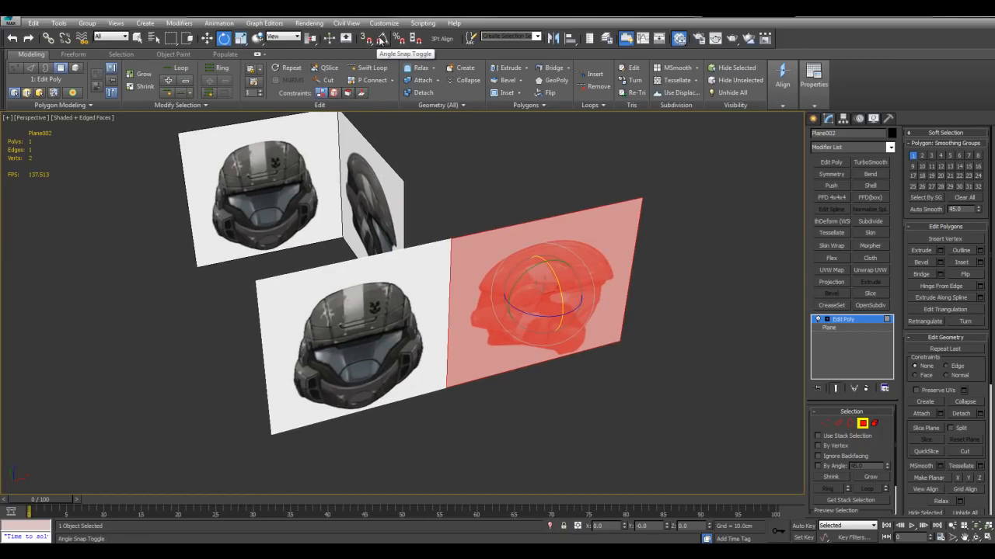
# Step: Open the Grid and Snap Settings at the angle options and turn on angle snapping
pyautogui.rightClick(382, 42)
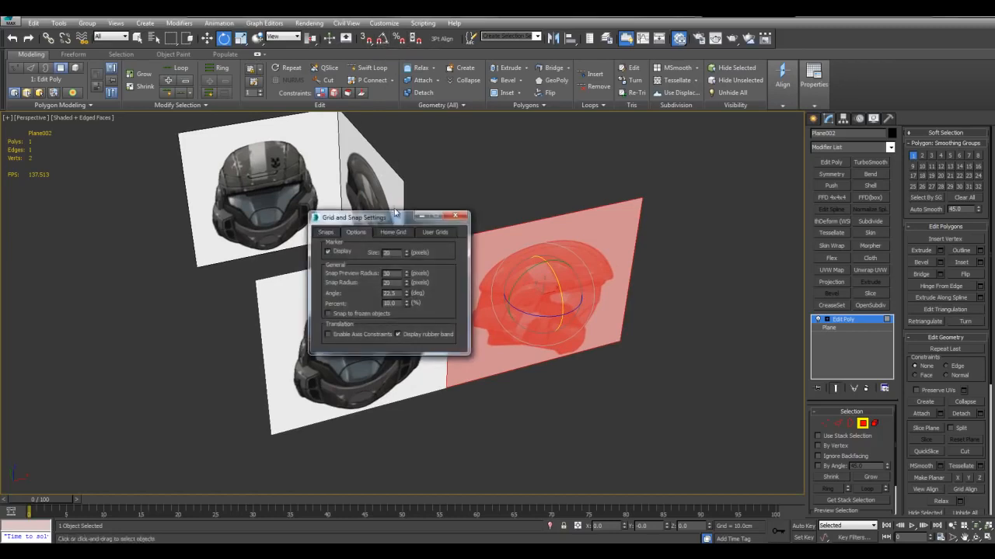
pyautogui.moveTo(394, 218); pyautogui.dragTo(197, 241)
pyautogui.click(382, 40)
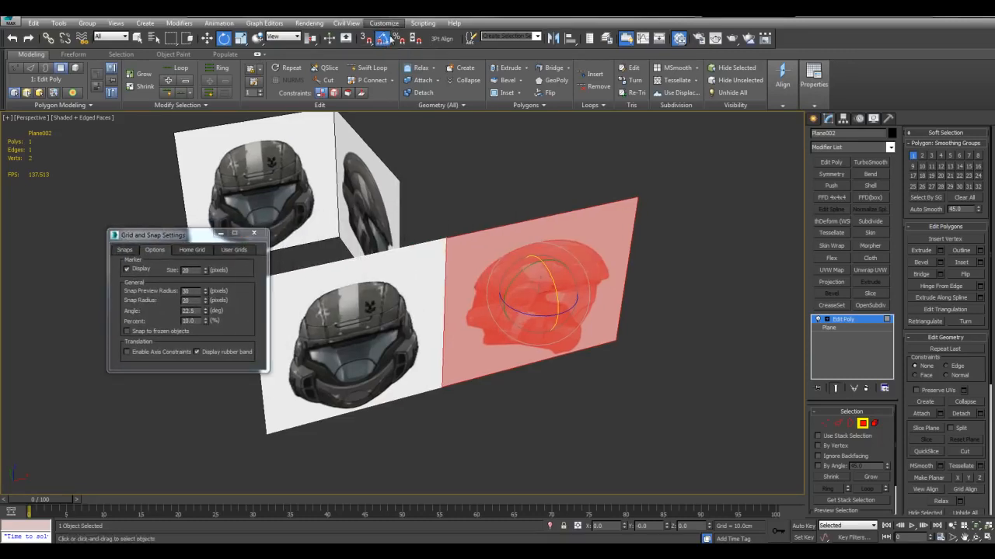
pyautogui.moveTo(205, 232); pyautogui.dragTo(140, 277)
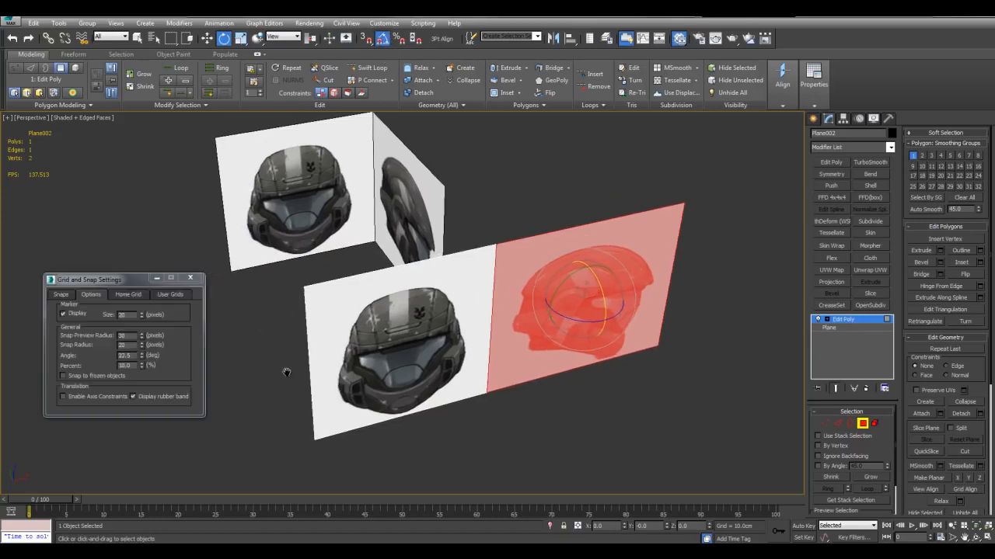
# Step: Enable Edge/Segment snapping alongside Vertex and turn on the 3D snaps
pyautogui.click(61, 295)
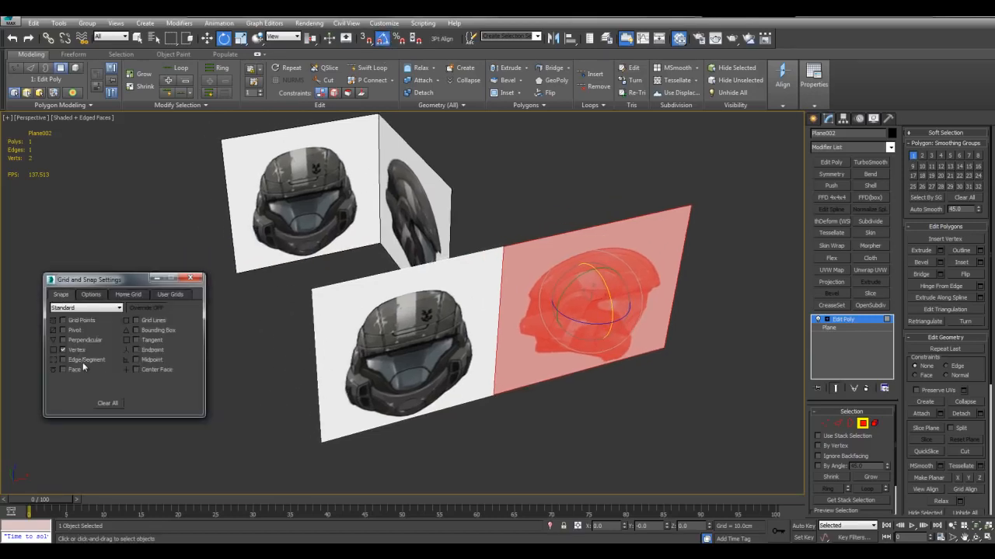
pyautogui.moveTo(507, 345); pyautogui.dragTo(474, 339, button='middle')
pyautogui.click(364, 41)
pyautogui.click(365, 39)
pyautogui.click(382, 41)
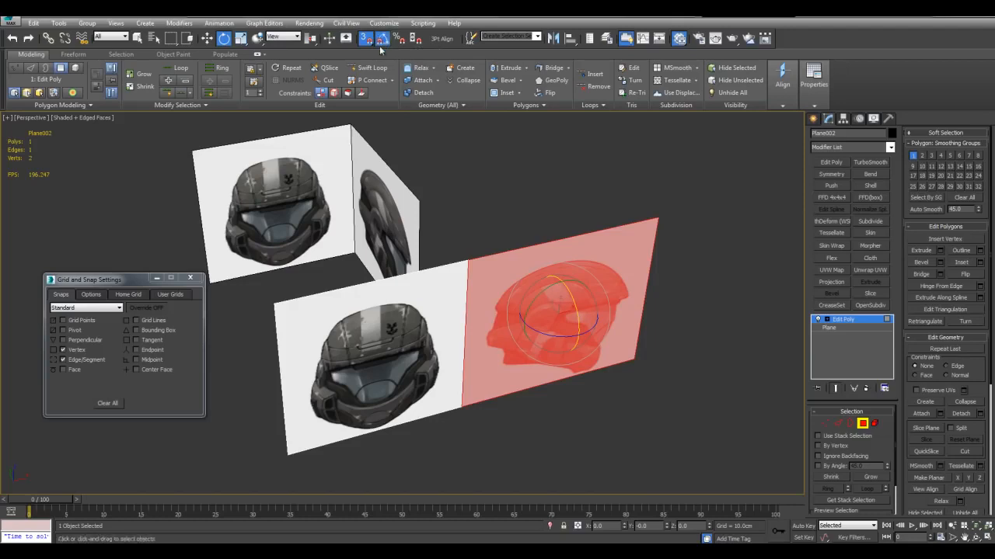
pyautogui.click(369, 39)
pyautogui.moveTo(503, 203); pyautogui.dragTo(502, 195, button='middle')
pyautogui.press('s')
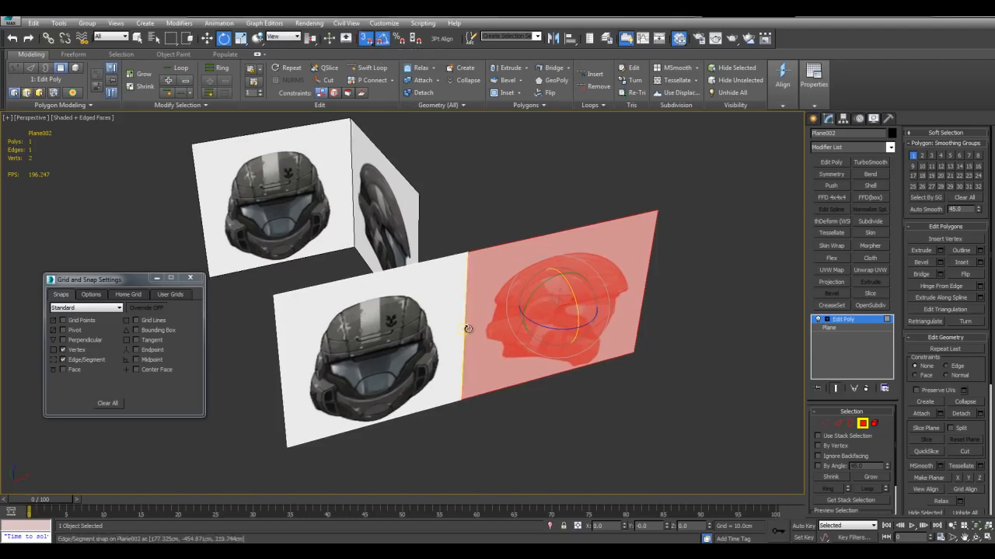
# Step: Rotate the side-image polygon about its shared edge until it stands perpendicular to the front image, and leave polygon editing
pyautogui.moveTo(466, 328); pyautogui.dragTo(487, 316)
pyautogui.rightClick(437, 327)
pyautogui.keyDown('alt'); pyautogui.moveTo(485, 340); pyautogui.dragTo(498, 337, button='middle'); pyautogui.keyUp('alt')
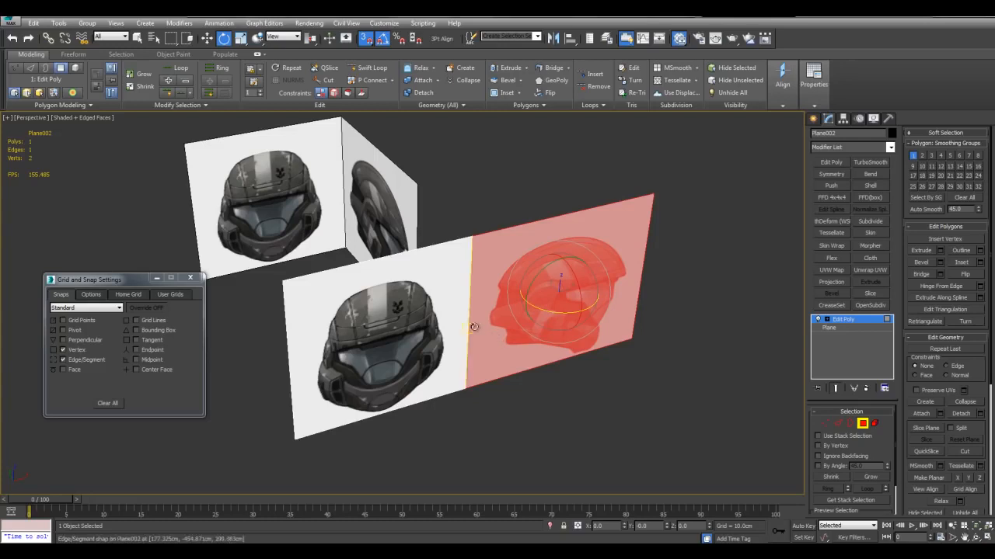
pyautogui.moveTo(461, 317); pyautogui.dragTo(417, 322)
pyautogui.scroll(-4, 417, 322)
pyautogui.moveTo(509, 266); pyautogui.dragTo(543, 360, button='middle')
pyautogui.press('4')
# Step: Isolate the folded copy in the maximized Front view and move it along X to about 201 cm, towards the grid's center line
pyautogui.hotkey('alt', 'w')
pyautogui.rightClick(610, 233)
pyautogui.hotkey('alt', 'w')
pyautogui.press('w')
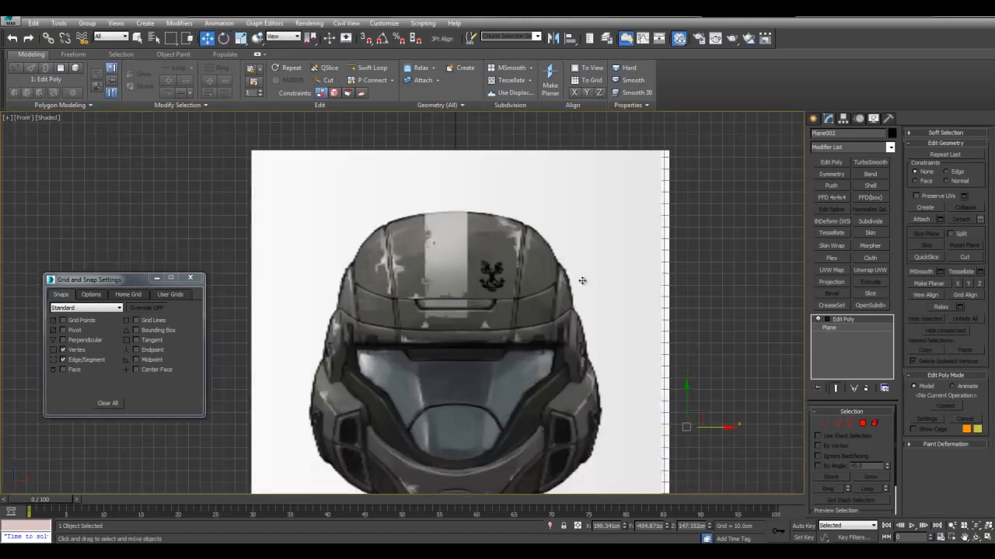
pyautogui.moveTo(603, 241); pyautogui.dragTo(609, 196, button='middle')
pyautogui.scroll(-3, 591, 278)
pyautogui.hotkey('alt', 'q')
pyautogui.moveTo(550, 337); pyautogui.dragTo(577, 303, button='middle')
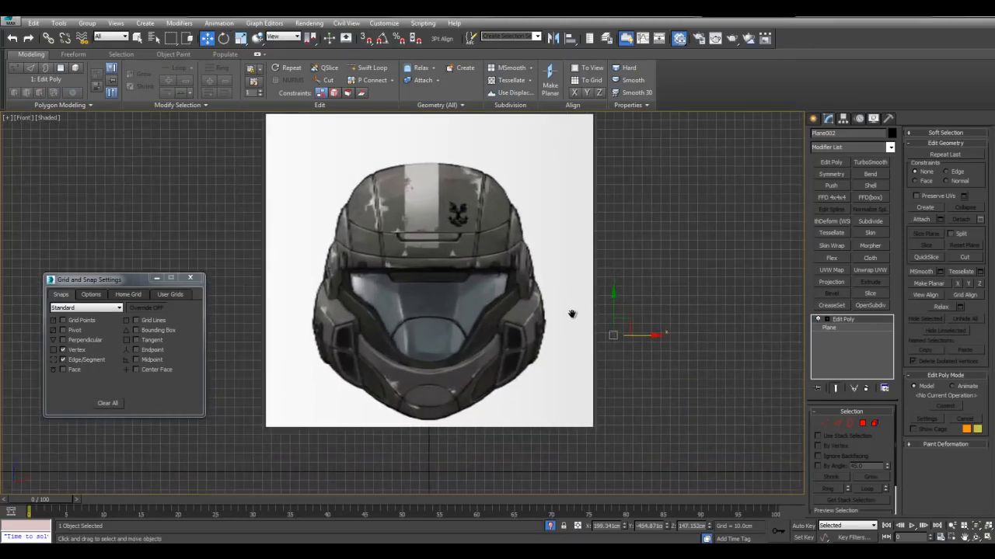
pyautogui.scroll(2, 687, 339)
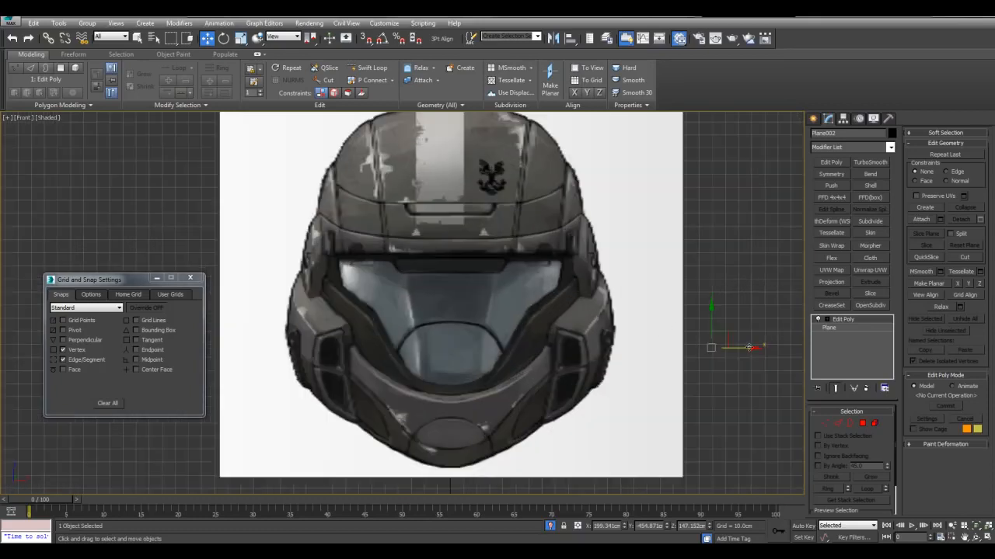
pyautogui.moveTo(746, 346); pyautogui.dragTo(774, 297, button='middle')
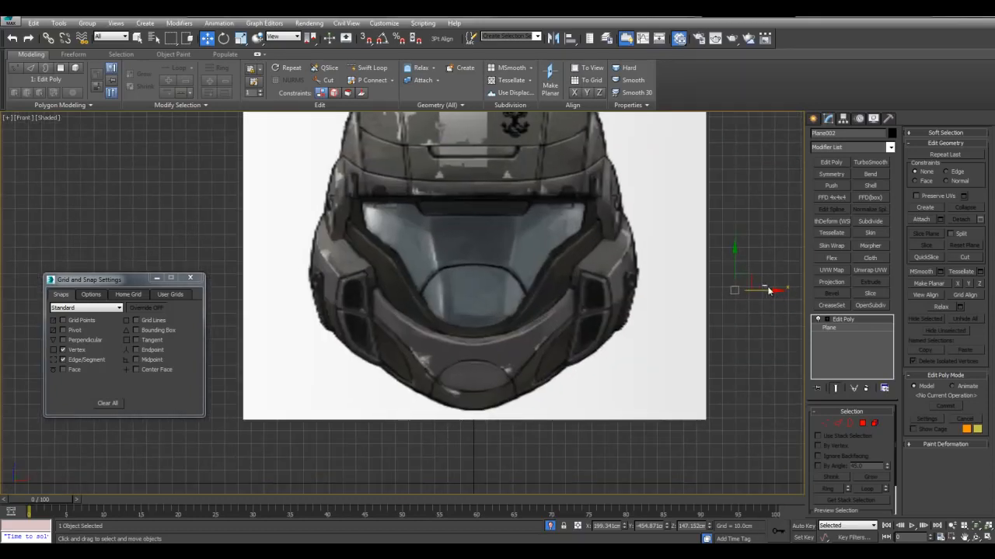
pyautogui.moveTo(758, 291); pyautogui.dragTo(759, 291)
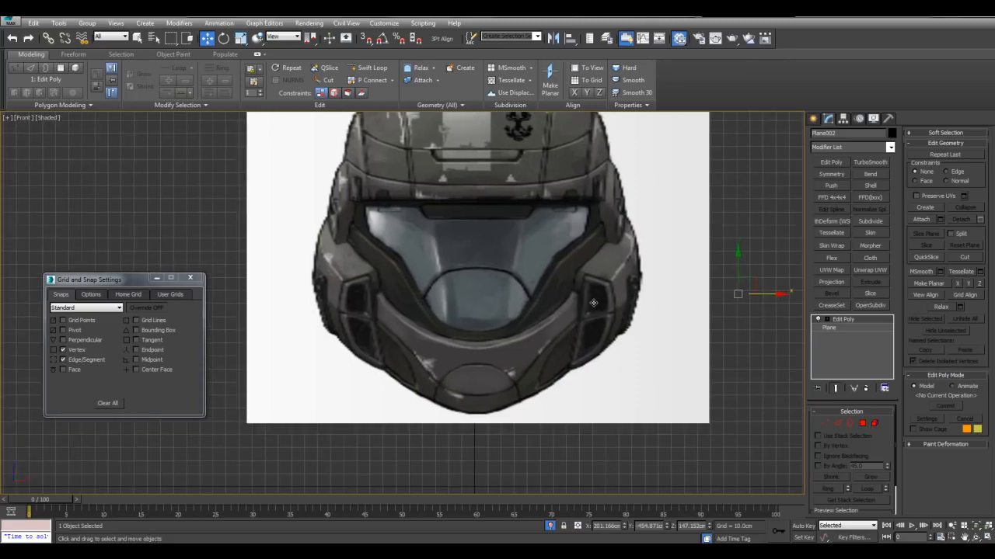
# Step: Return to the perspective view, remove the folded copy and select the original reference plane
pyautogui.hotkey('alt', 'w')
pyautogui.rightClick(618, 379)
pyautogui.hotkey('alt', 'w')
pyautogui.keyDown('alt'); pyautogui.moveTo(616, 381); pyautogui.dragTo(424, 278, button='middle'); pyautogui.keyUp('alt')
pyautogui.click(645, 369)
pyautogui.press('q')
pyautogui.click(424, 277)
pyautogui.scroll(3, 424, 277)
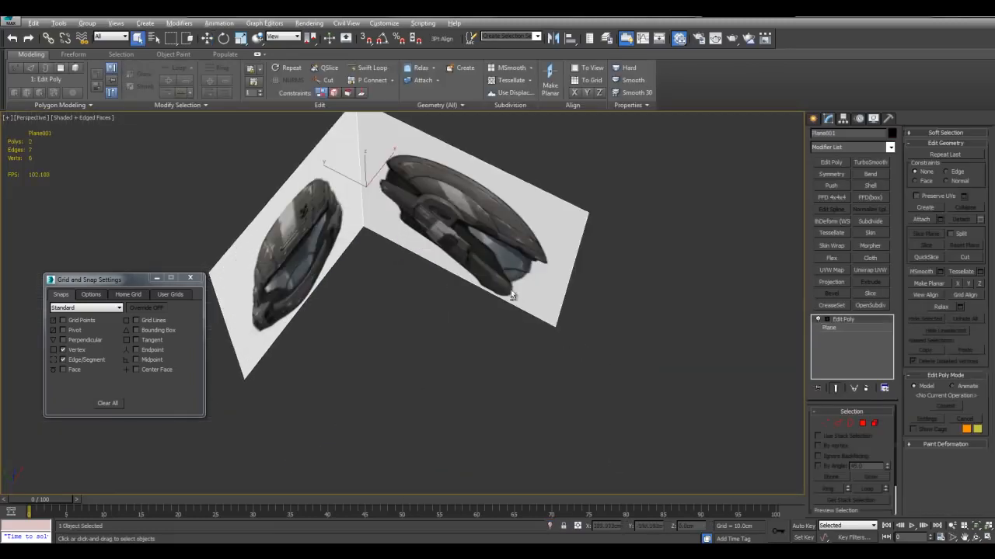
# Step: Examine the original reference plane's alignment with the grid's center line in the maximized Front view
pyautogui.hotkey('alt', 'w')
pyautogui.rightClick(622, 221)
pyautogui.hotkey('alt', 'w')
pyautogui.moveTo(622, 221); pyautogui.dragTo(710, 240, button='middle')
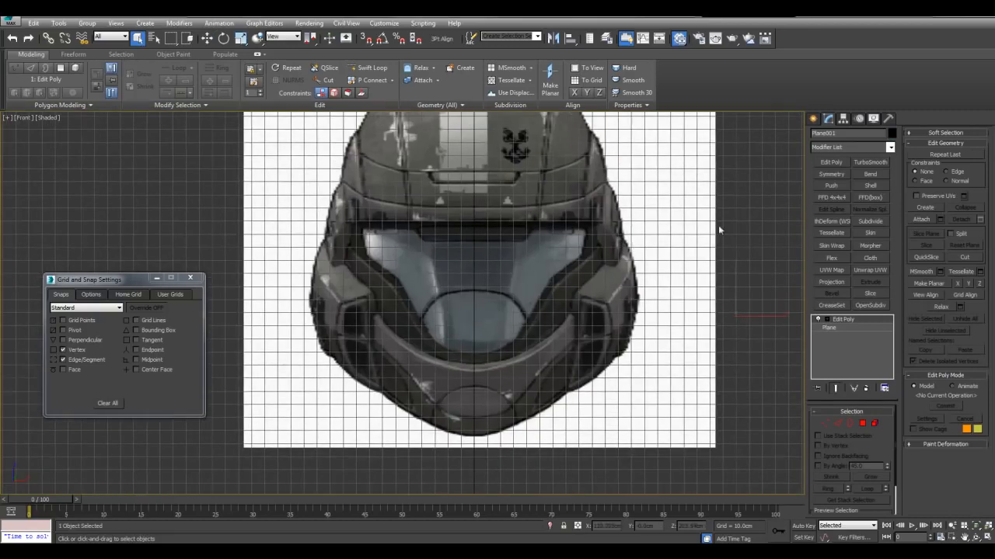
pyautogui.click(723, 189)
pyautogui.moveTo(724, 189); pyautogui.dragTo(721, 212, button='middle')
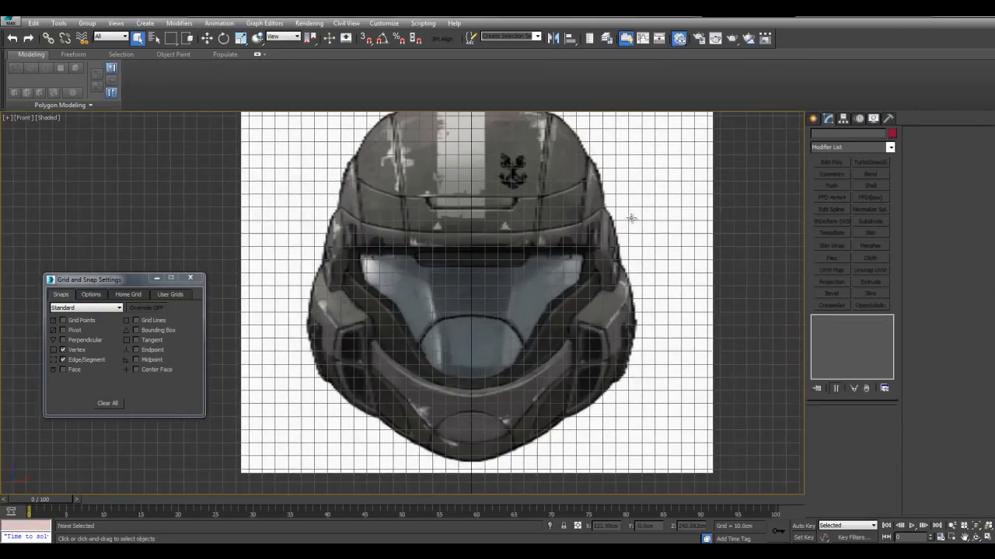
pyautogui.scroll(-4, 631, 218)
# Step: Return to the four-viewport layout, hide the grid in the Top view and show it in the Left view
pyautogui.hotkey('alt', 'w')
pyautogui.keyDown('alt'); pyautogui.moveTo(606, 398); pyautogui.dragTo(626, 416, button='middle'); pyautogui.keyUp('alt')
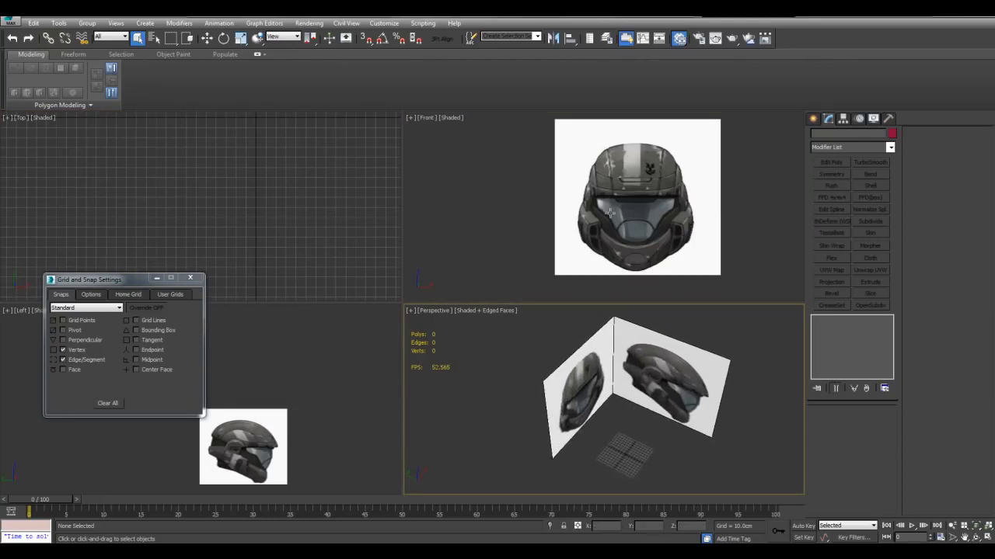
pyautogui.moveTo(552, 190); pyautogui.dragTo(555, 194, button='middle')
pyautogui.moveTo(312, 161); pyautogui.dragTo(319, 162, button='middle')
pyautogui.press('g')
pyautogui.moveTo(317, 366); pyautogui.dragTo(331, 349, button='middle')
pyautogui.press('g')
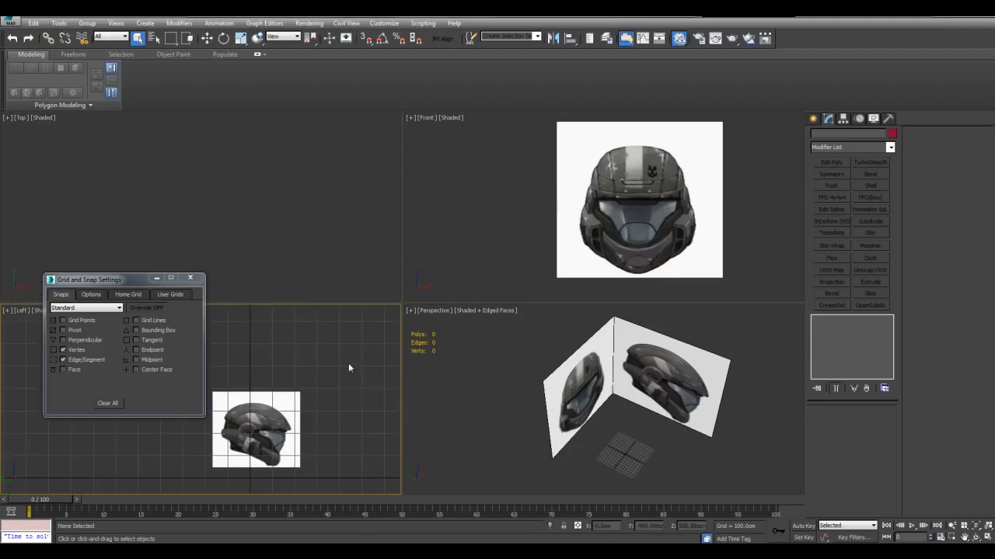
pyautogui.middleClick(606, 202)
pyautogui.hotkey('alt', 'w')
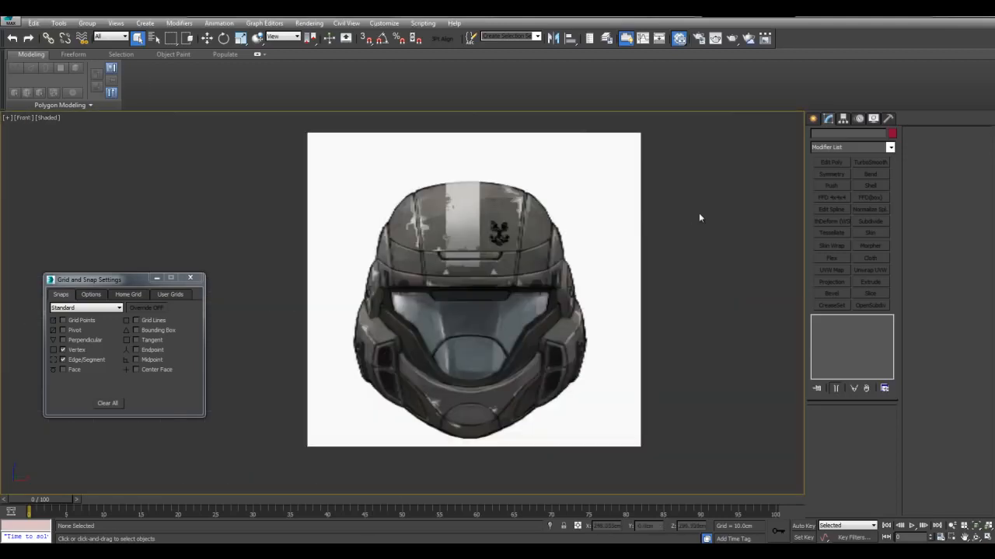
pyautogui.click(813, 118)
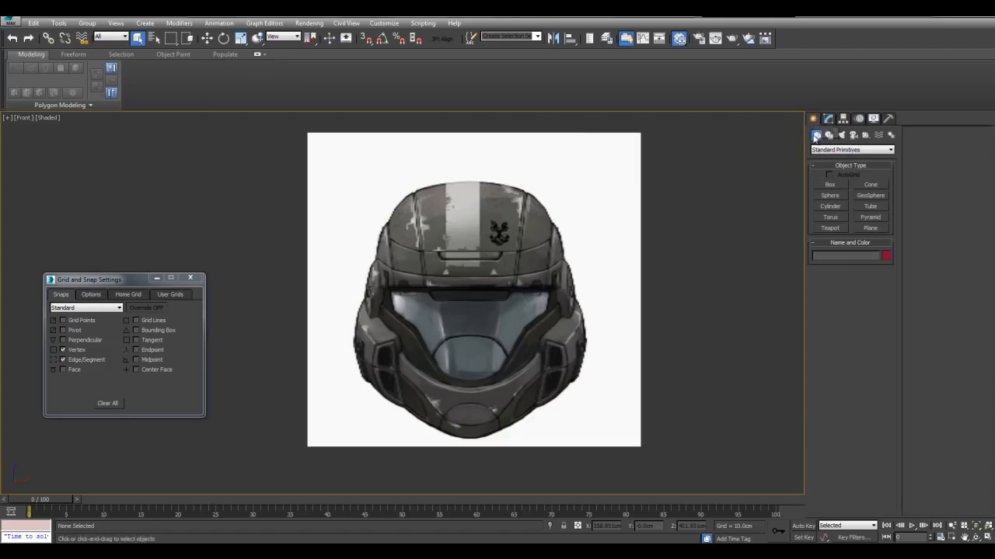
pyautogui.click(871, 227)
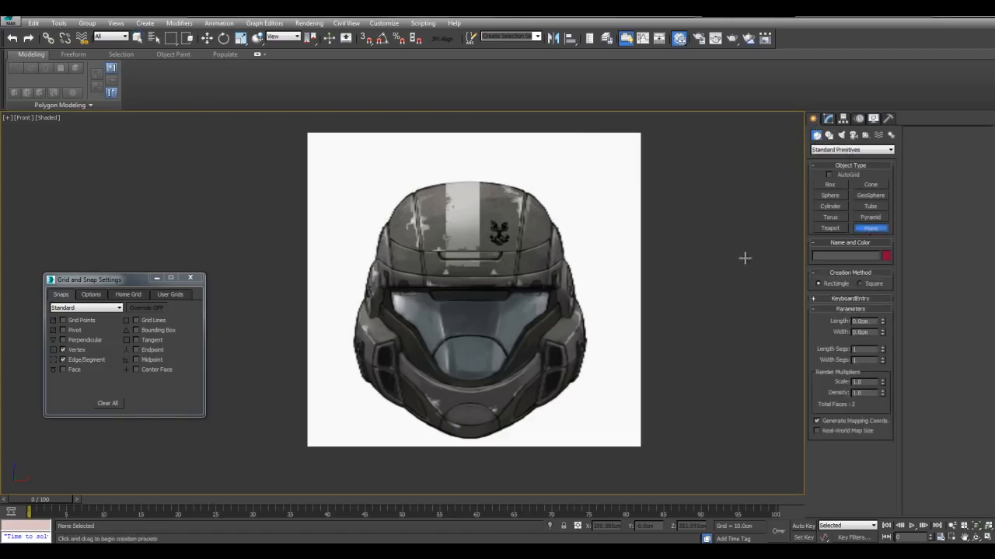
pyautogui.scroll(5, 466, 357)
pyautogui.moveTo(554, 249); pyautogui.dragTo(573, 290, button='middle')
pyautogui.scroll(-3, 575, 291)
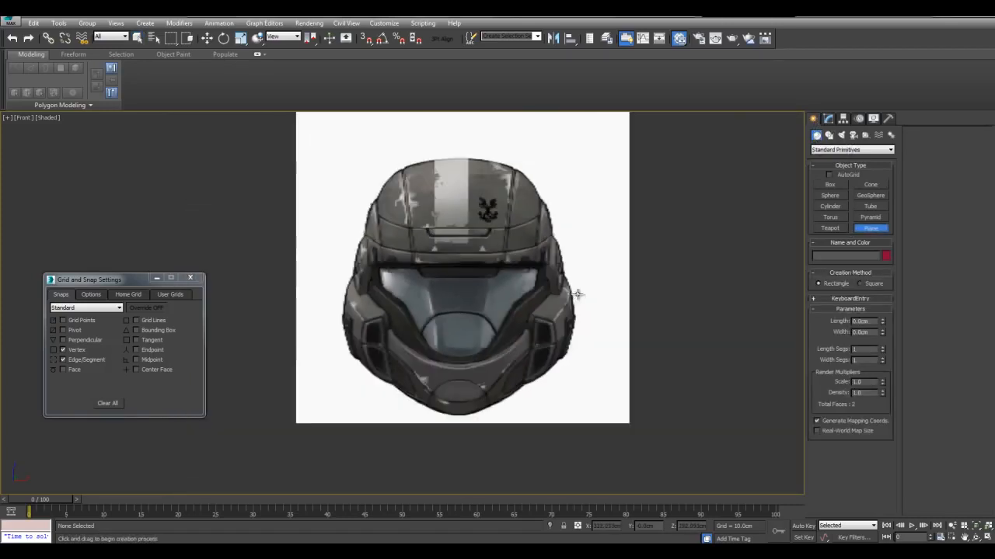
pyautogui.scroll(1, 575, 291)
# Step: Maximize the perspective view, look over both helmet reference planes and leave the Plane creation command
pyautogui.hotkey('alt', 'w')
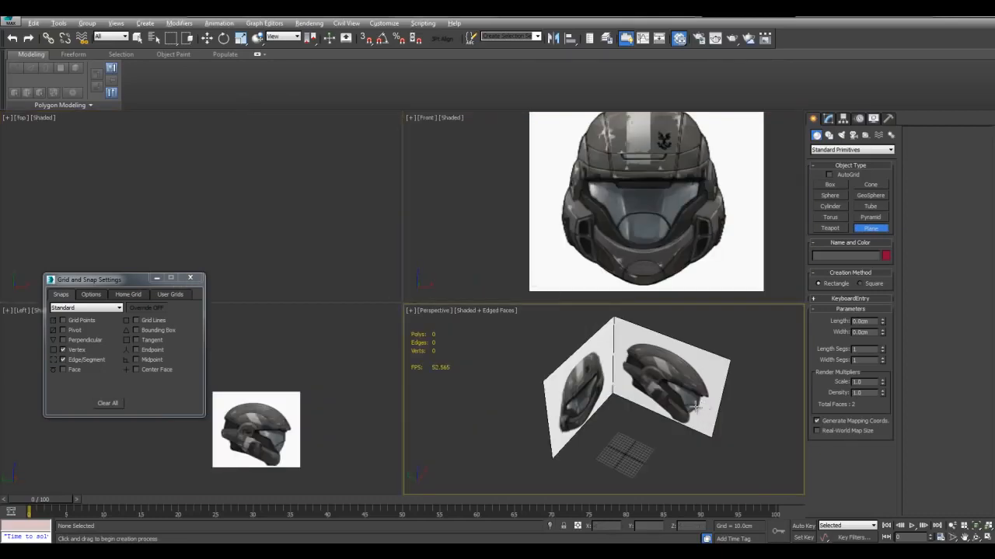
pyautogui.hotkey('alt', 'w')
pyautogui.scroll(4, 527, 316)
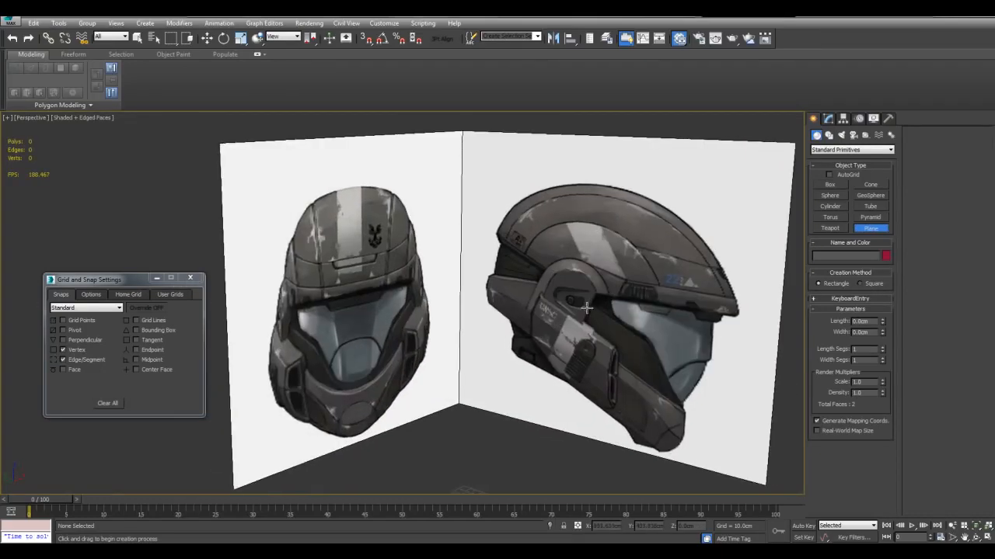
pyautogui.moveTo(582, 303); pyautogui.dragTo(560, 318, button='middle')
pyautogui.scroll(2, 370, 322)
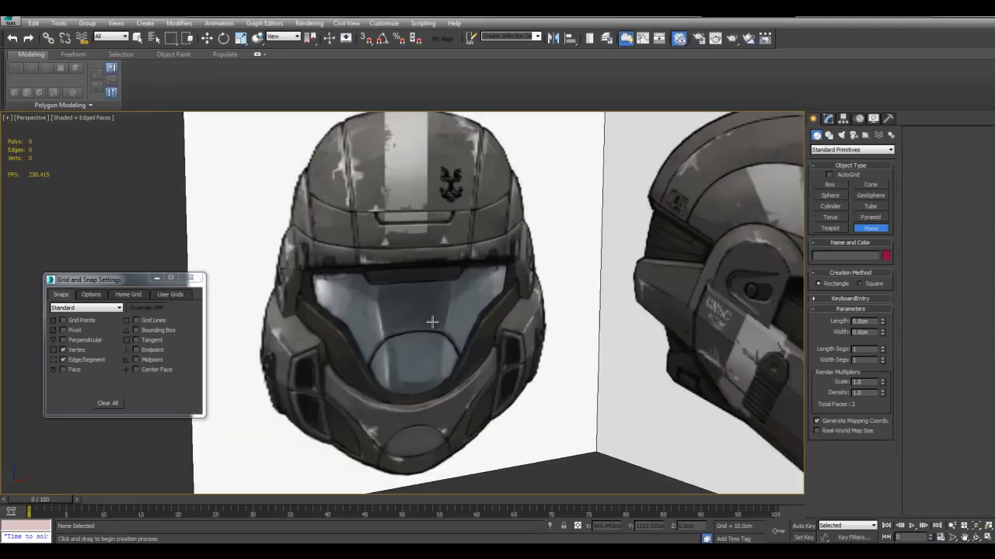
pyautogui.scroll(-5, 535, 319)
pyautogui.rightClick(588, 332)
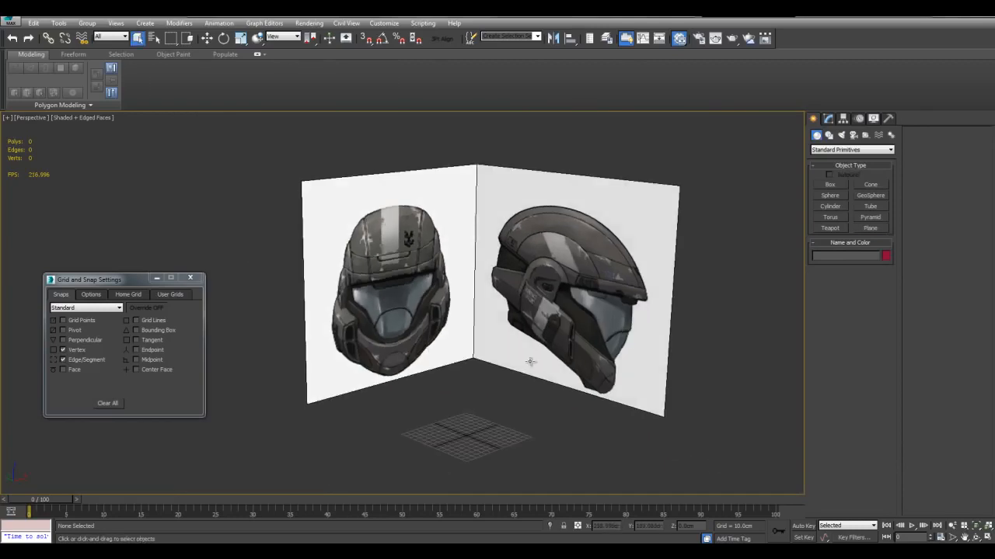
# Step: Compare the helmet's front and side reference images with each other in the perspective view
pyautogui.scroll(3, 536, 392)
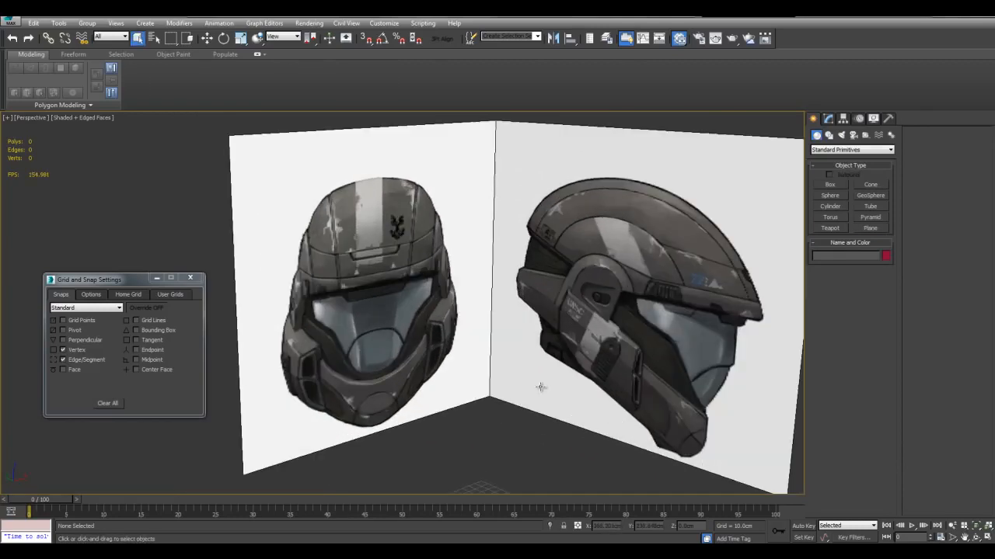
pyautogui.moveTo(547, 420); pyautogui.dragTo(548, 399, button='middle')
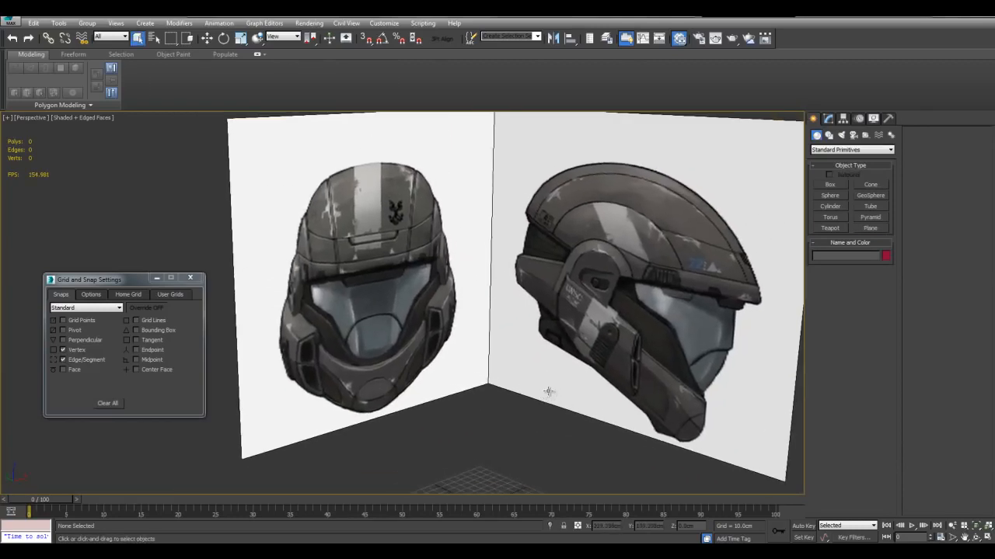
pyautogui.moveTo(591, 294); pyautogui.dragTo(583, 289, button='middle')
pyautogui.moveTo(382, 276); pyautogui.dragTo(387, 287, button='middle')
pyautogui.moveTo(471, 302); pyautogui.dragTo(474, 301, button='middle')
pyautogui.moveTo(406, 279); pyautogui.dragTo(398, 280, button='middle')
pyautogui.moveTo(637, 296)
pyautogui.mouseDown(button='middle')
pyautogui.moveTo(583, 273)
pyautogui.moveTo(636, 293)
pyautogui.mouseUp(button='middle')
pyautogui.scroll(3, 583, 272)
pyautogui.moveTo(638, 251)
pyautogui.keyDown('alt'); pyautogui.mouseDown(button='middle')
pyautogui.moveTo(657, 261)
pyautogui.moveTo(647, 261)
pyautogui.mouseUp(button='middle'); pyautogui.keyUp('alt')
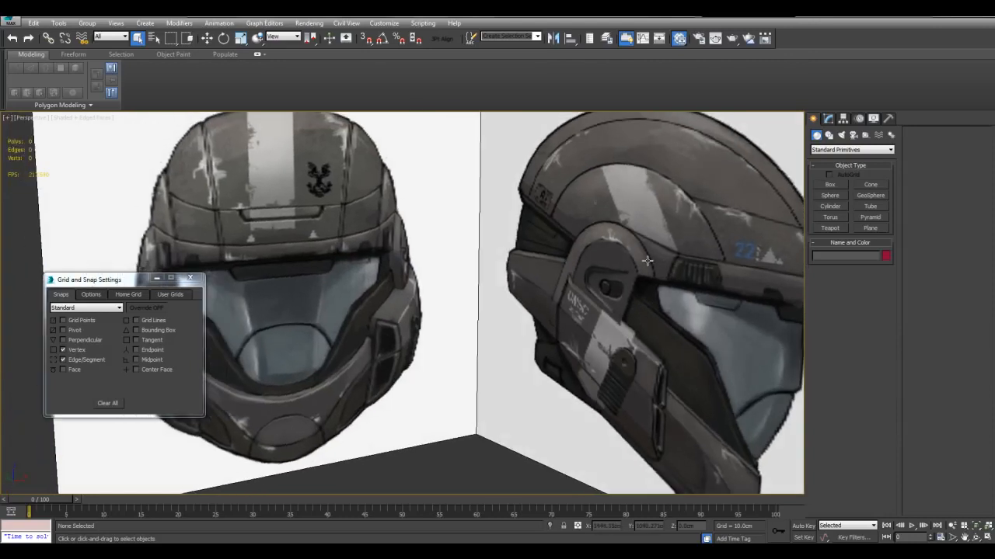
# Step: Examine the helmet's upper shell and brim up close in the front reference and in the side reference
pyautogui.moveTo(435, 251); pyautogui.dragTo(550, 268, button='middle')
pyautogui.keyDown('alt'); pyautogui.moveTo(550, 268); pyautogui.dragTo(498, 280, button='middle'); pyautogui.keyUp('alt')
pyautogui.scroll(2, 350, 273)
pyautogui.moveTo(341, 264); pyautogui.dragTo(446, 299, button='middle')
pyautogui.scroll(-2, 440, 270)
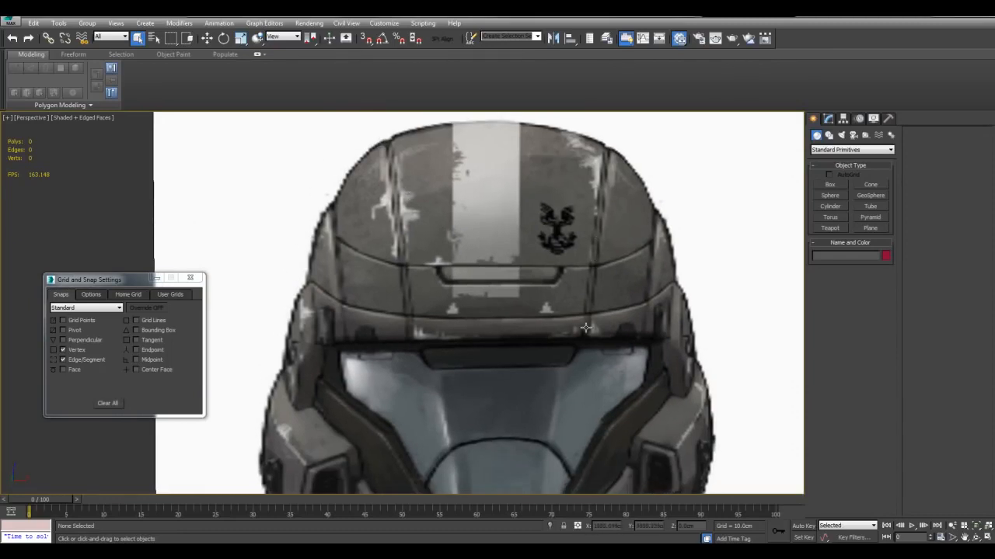
pyautogui.scroll(-4, 619, 340)
pyautogui.keyDown('alt'); pyautogui.moveTo(458, 313); pyautogui.dragTo(657, 300, button='middle'); pyautogui.keyUp('alt')
pyautogui.scroll(4, 422, 318)
pyautogui.moveTo(422, 318); pyautogui.dragTo(524, 310, button='middle')
pyautogui.scroll(3, 524, 310)
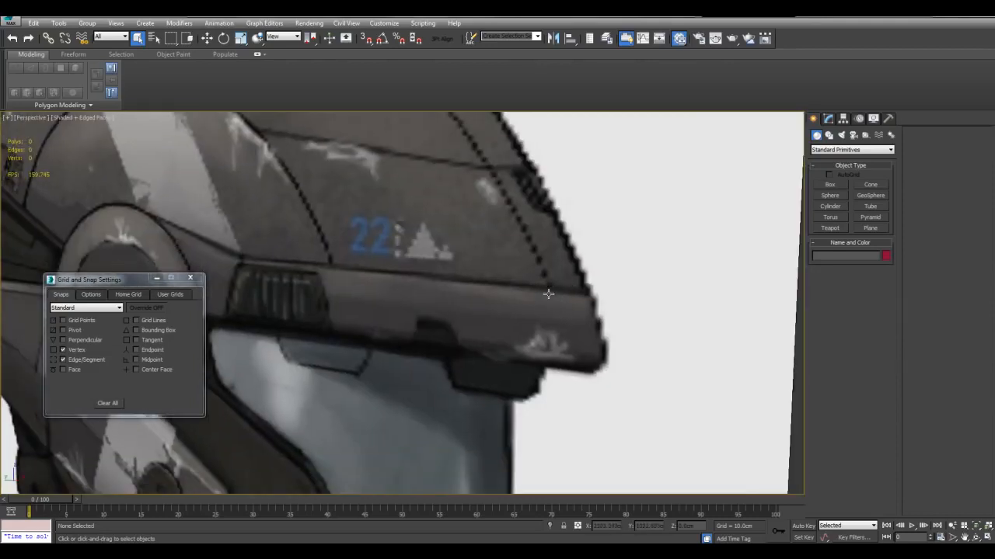
# Step: Examine the helmet's chin and jaw guard up close in the front reference and in the side reference
pyautogui.scroll(-4, 538, 361)
pyautogui.keyDown('alt'); pyautogui.moveTo(538, 360); pyautogui.dragTo(459, 376, button='middle'); pyautogui.keyUp('alt')
pyautogui.moveTo(458, 376); pyautogui.dragTo(521, 335, button='middle')
pyautogui.moveTo(414, 346); pyautogui.dragTo(554, 314, button='middle')
pyautogui.scroll(3, 554, 314)
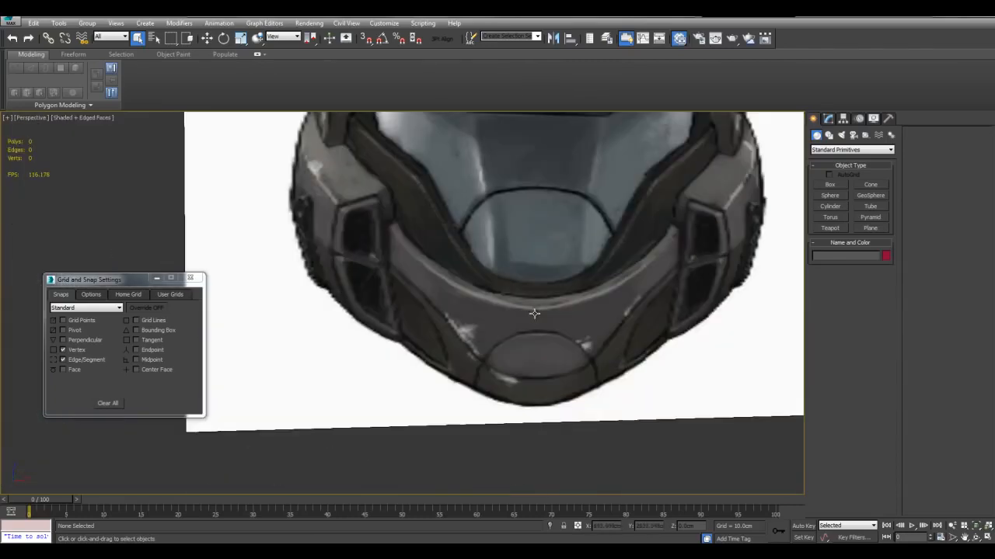
pyautogui.scroll(3, 531, 377)
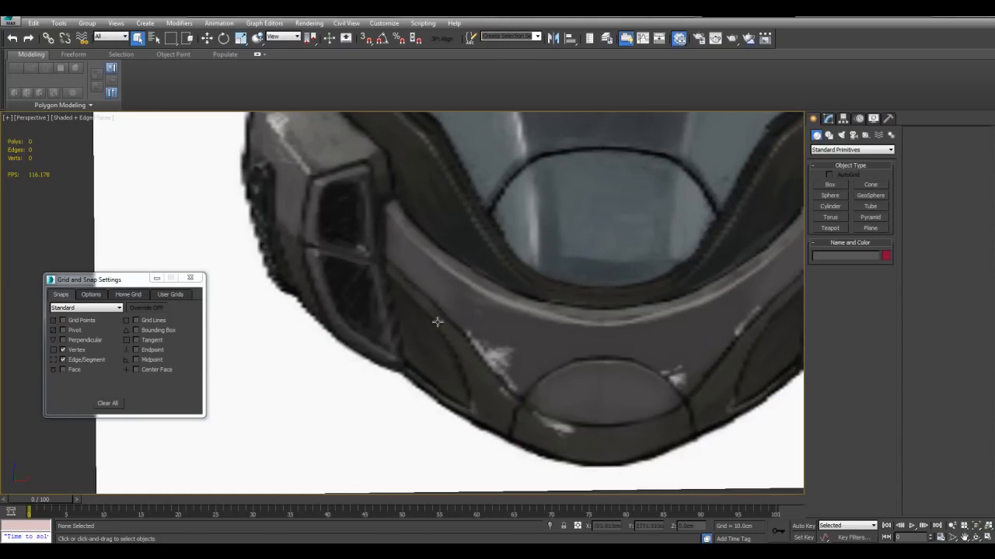
pyautogui.scroll(-4, 544, 374)
pyautogui.keyDown('alt'); pyautogui.moveTo(500, 333); pyautogui.dragTo(559, 327, button='middle'); pyautogui.keyUp('alt')
pyautogui.scroll(4, 559, 326)
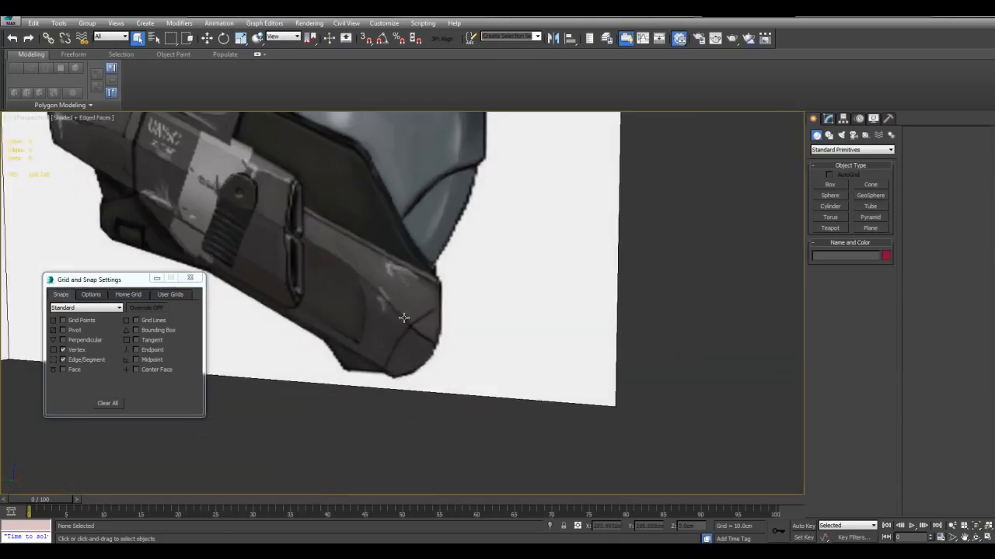
pyautogui.scroll(2, 566, 325)
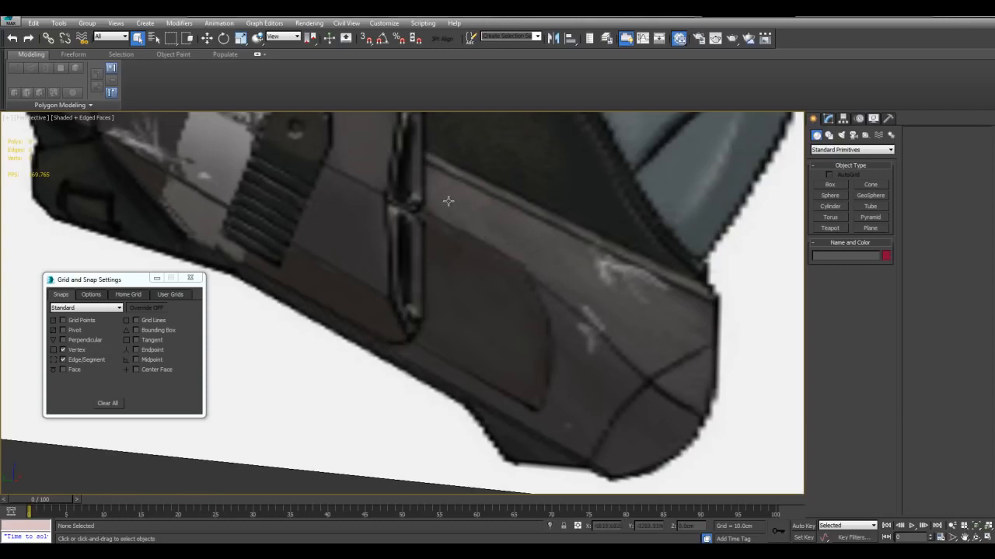
# Step: Review the whole front reference image and the arrangement of both reference planes above the grid
pyautogui.scroll(-6, 597, 293)
pyautogui.moveTo(603, 297)
pyautogui.keyDown('alt'); pyautogui.mouseDown(button='middle')
pyautogui.moveTo(459, 287)
pyautogui.moveTo(564, 310)
pyautogui.moveTo(614, 300)
pyautogui.mouseUp(button='middle'); pyautogui.keyUp('alt')
pyautogui.scroll(3, 459, 272)
pyautogui.moveTo(614, 299); pyautogui.dragTo(603, 293, button='middle')
pyautogui.scroll(-6, 575, 295)
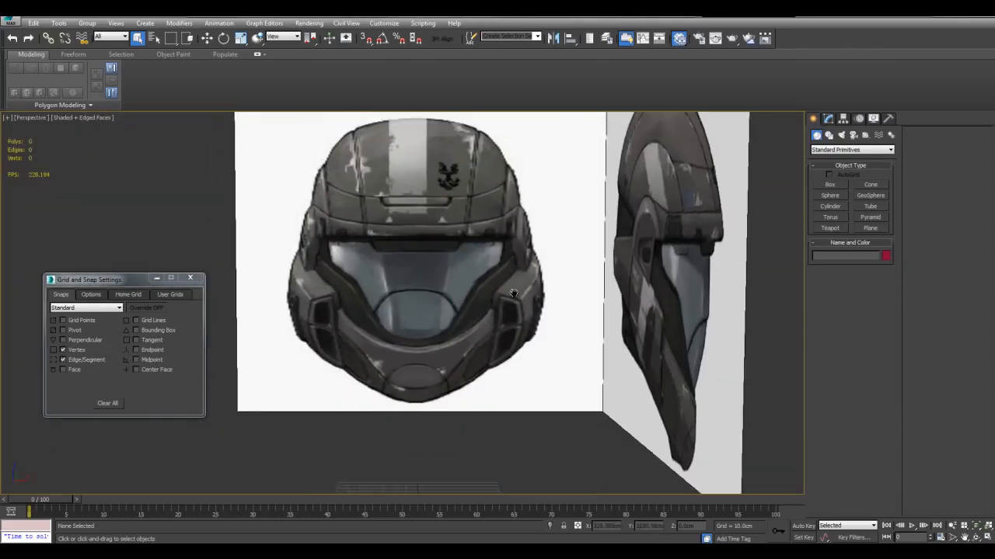
pyautogui.scroll(2, 516, 317)
pyautogui.scroll(-2, 522, 294)
pyautogui.moveTo(532, 298)
pyautogui.mouseDown(button='middle')
pyautogui.moveTo(544, 282)
pyautogui.moveTo(549, 295)
pyautogui.mouseUp(button='middle')
pyautogui.scroll(3, 557, 297)
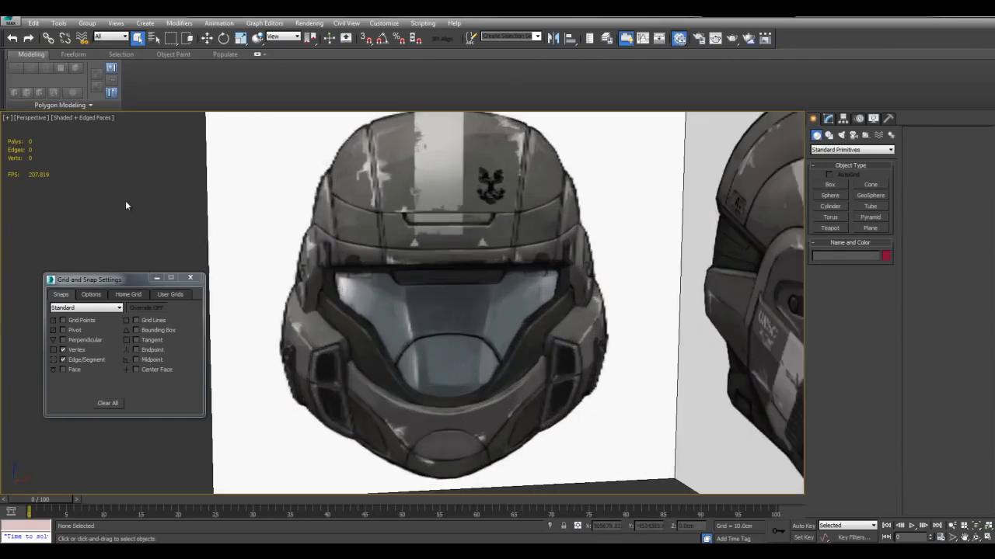
pyautogui.scroll(-4, 315, 234)
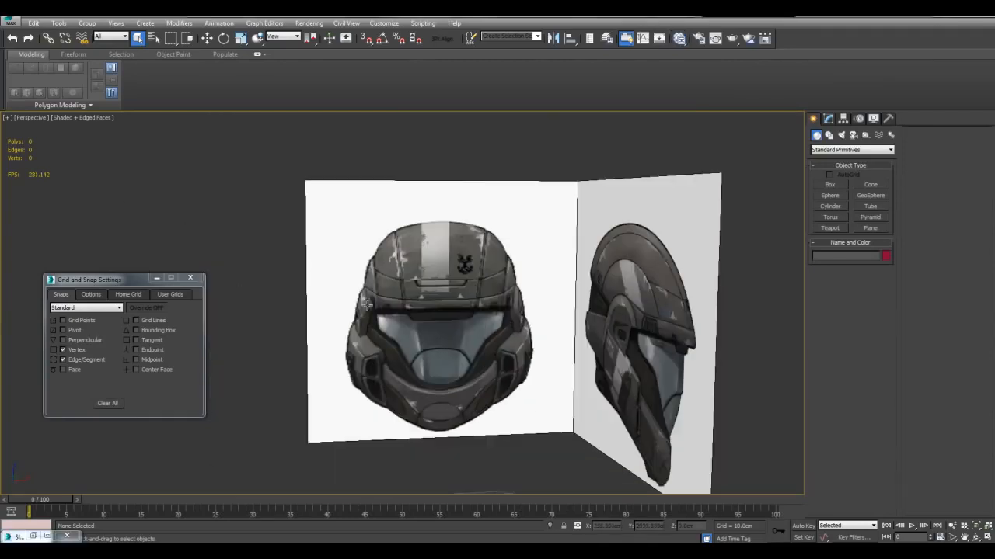
pyautogui.keyDown('alt'); pyautogui.moveTo(469, 363); pyautogui.dragTo(558, 318, button='middle'); pyautogui.keyUp('alt')
pyautogui.moveTo(524, 255); pyautogui.dragTo(555, 361, button='middle')
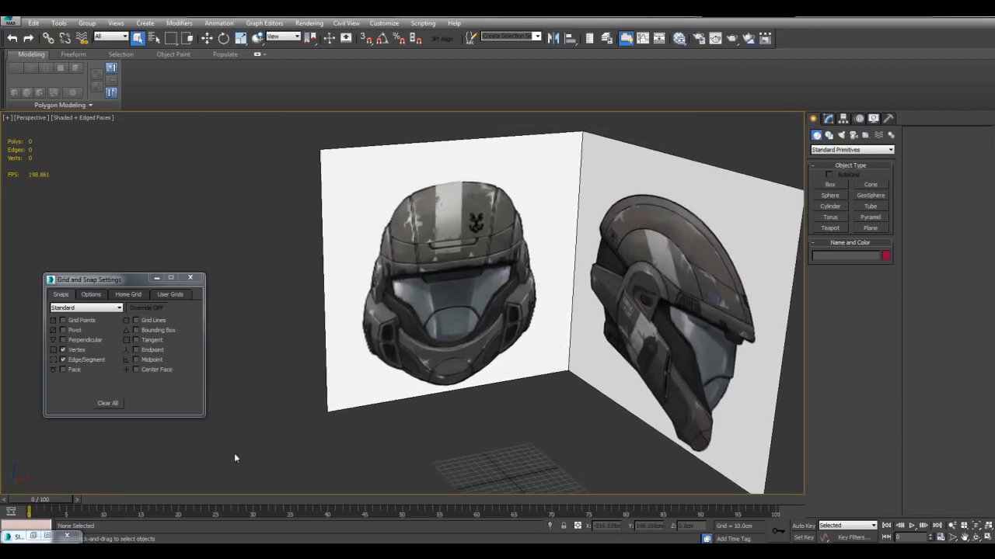
# Step: Restore the minimized Slate Material Editor, add a new Standard material to the node view and show its parameters
pyautogui.click(33, 536)
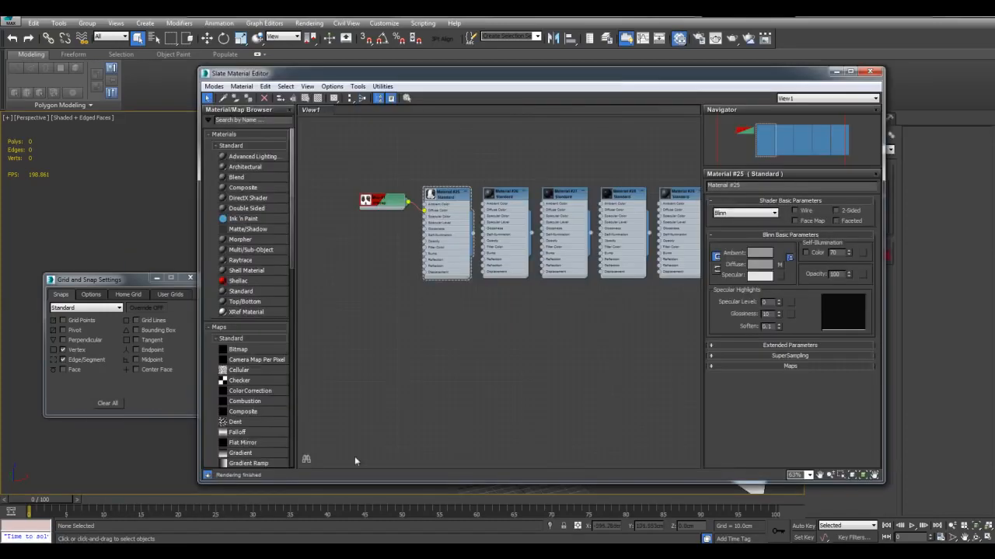
pyautogui.click(835, 71)
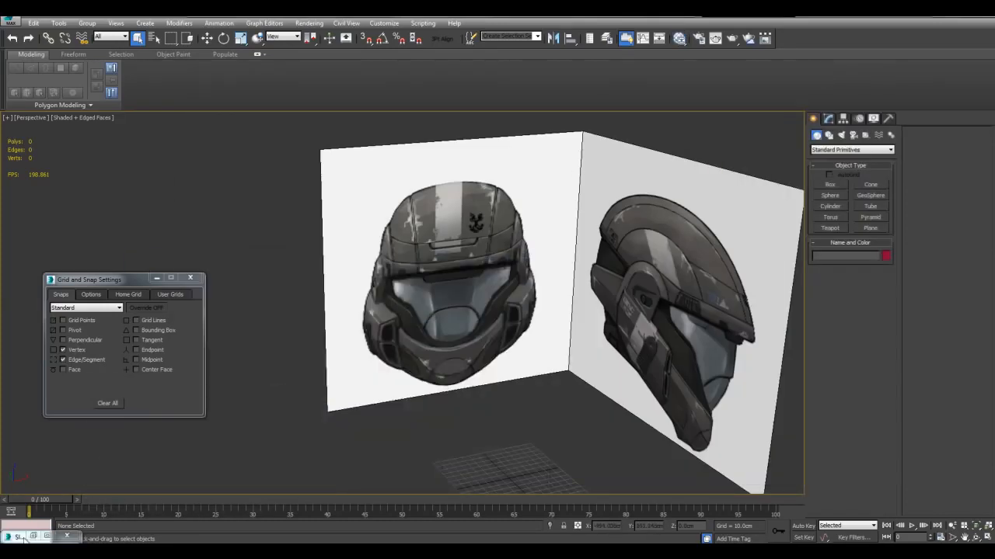
pyautogui.click(37, 537)
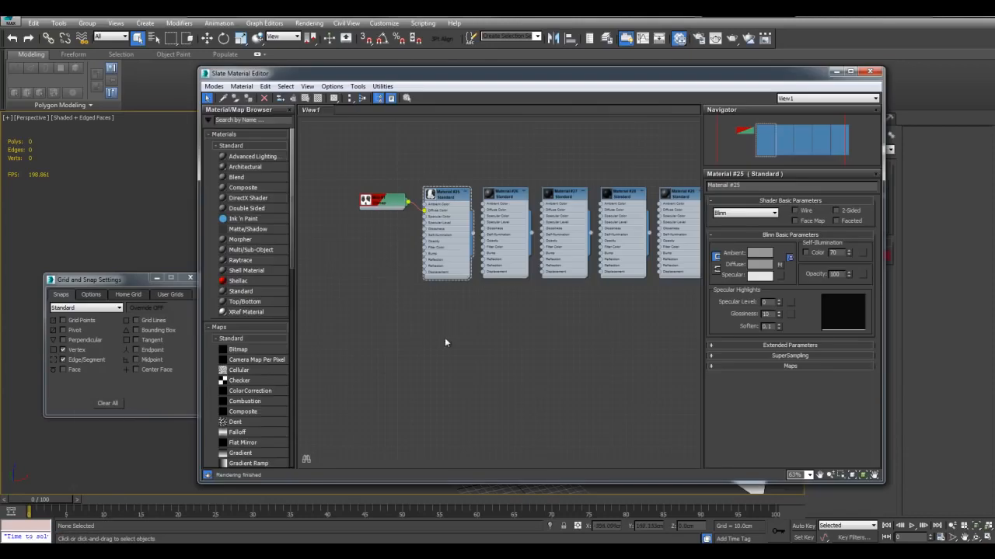
pyautogui.scroll(2, 437, 343)
pyautogui.rightClick(449, 311)
pyautogui.moveTo(447, 317)
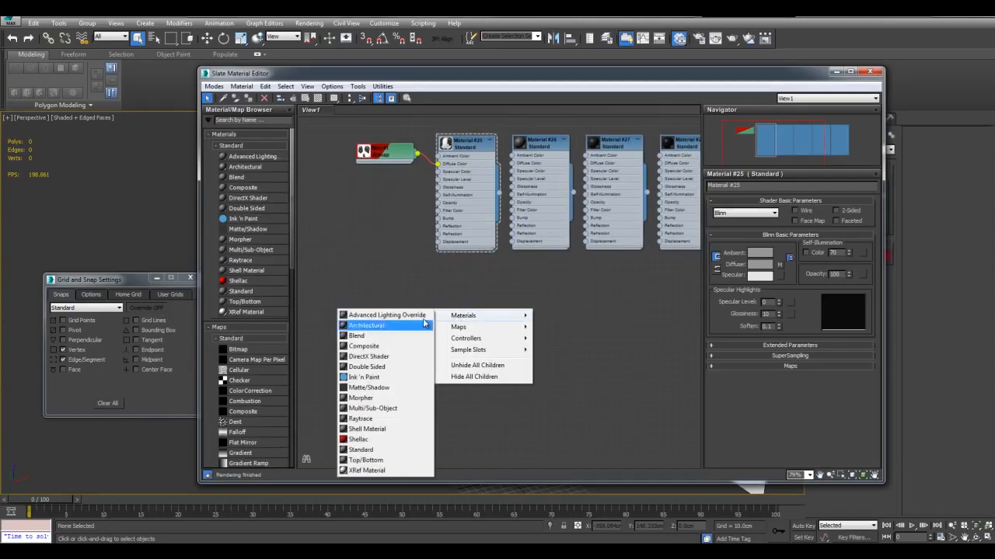
pyautogui.click(363, 450)
pyautogui.doubleClick(432, 308)
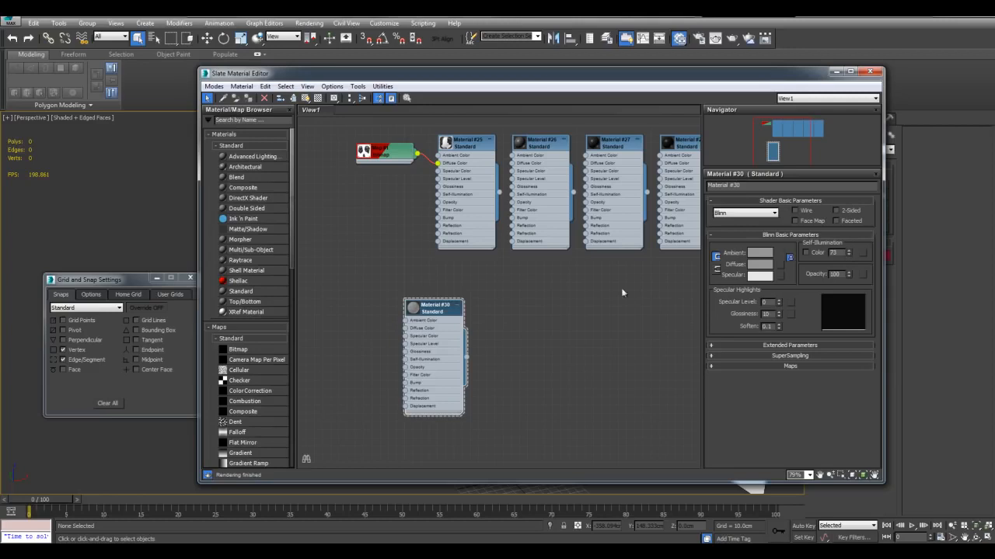
# Step: Examine the map types available for the new material's Diffuse color and for a standalone map node, choosing none
pyautogui.moveTo(531, 317); pyautogui.dragTo(586, 287, button='middle')
pyautogui.moveTo(527, 267); pyautogui.dragTo(595, 268, button='middle')
pyautogui.click(779, 265)
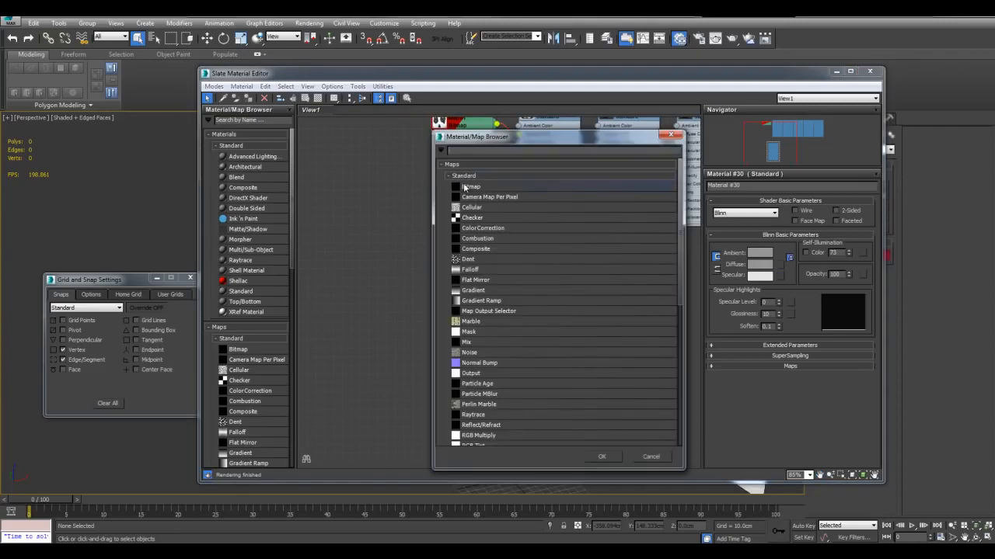
pyautogui.click(670, 134)
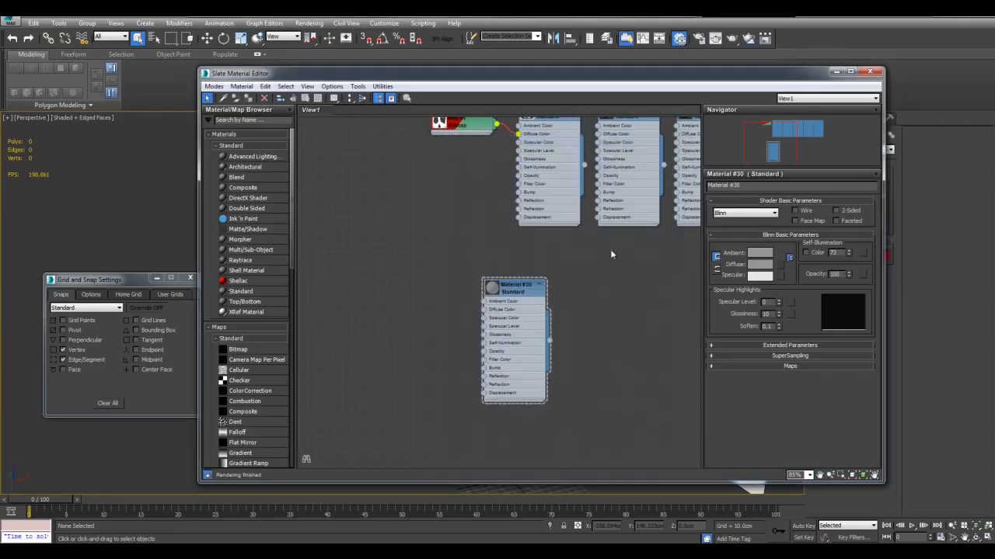
pyautogui.rightClick(379, 264)
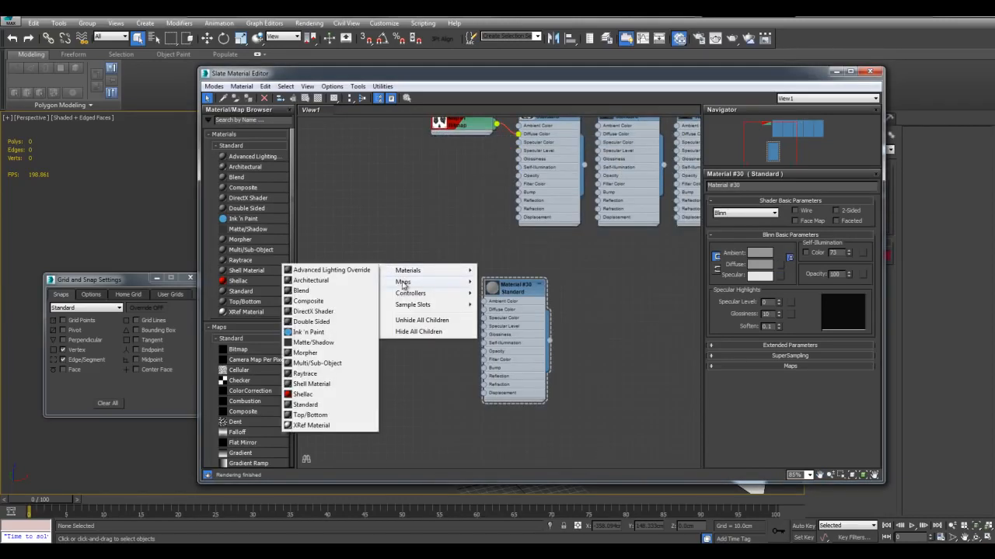
pyautogui.moveTo(403, 285)
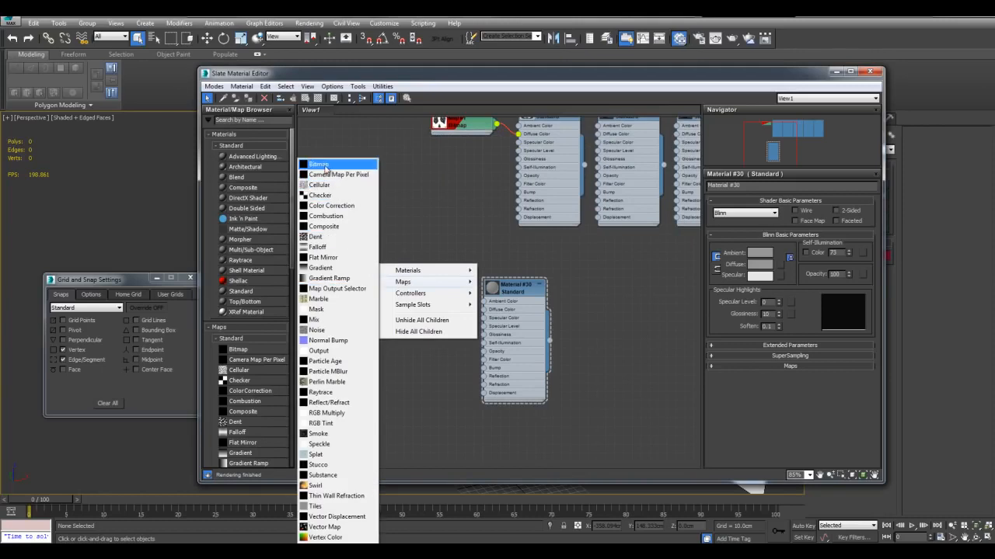
pyautogui.click(454, 212)
# Step: Try pulling a connection from the new material's Diffuse Color input to list the maps, and dismiss the list
pyautogui.scroll(2, 569, 286)
pyautogui.moveTo(595, 278); pyautogui.dragTo(614, 260, button='middle')
pyautogui.scroll(1, 612, 264)
pyautogui.moveTo(602, 301); pyautogui.dragTo(656, 231, button='middle')
pyautogui.scroll(1, 652, 231)
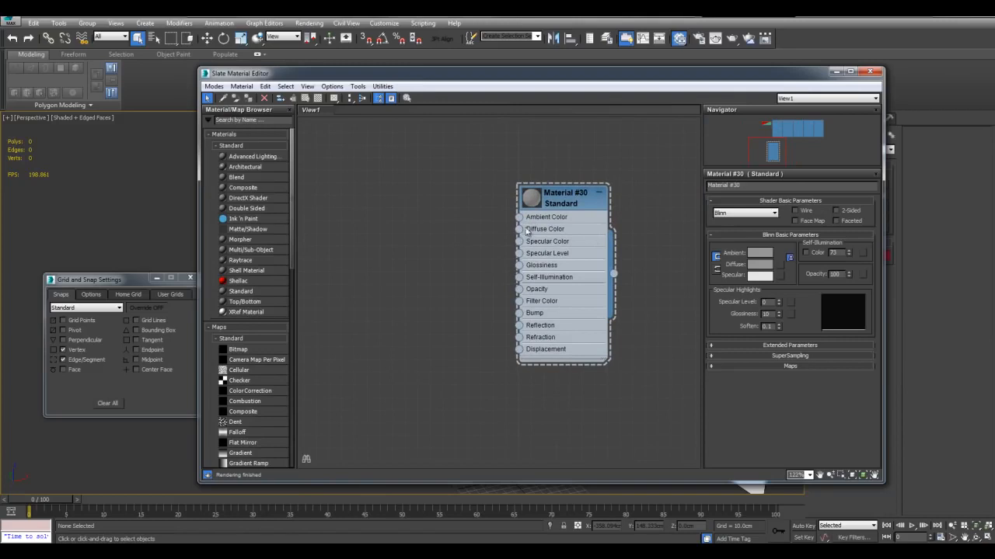
pyautogui.moveTo(519, 234); pyautogui.dragTo(435, 225)
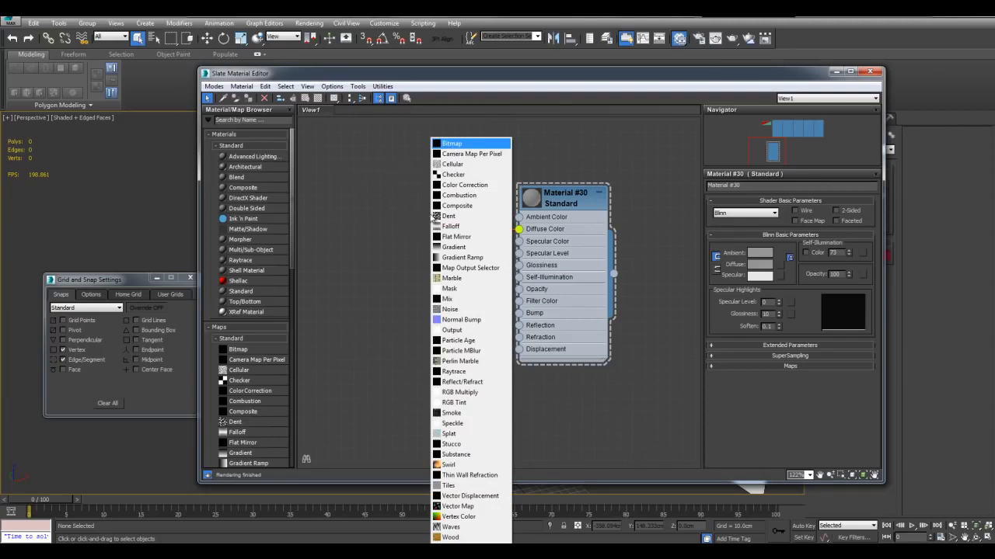
pyautogui.click(427, 241)
pyautogui.scroll(-2, 428, 241)
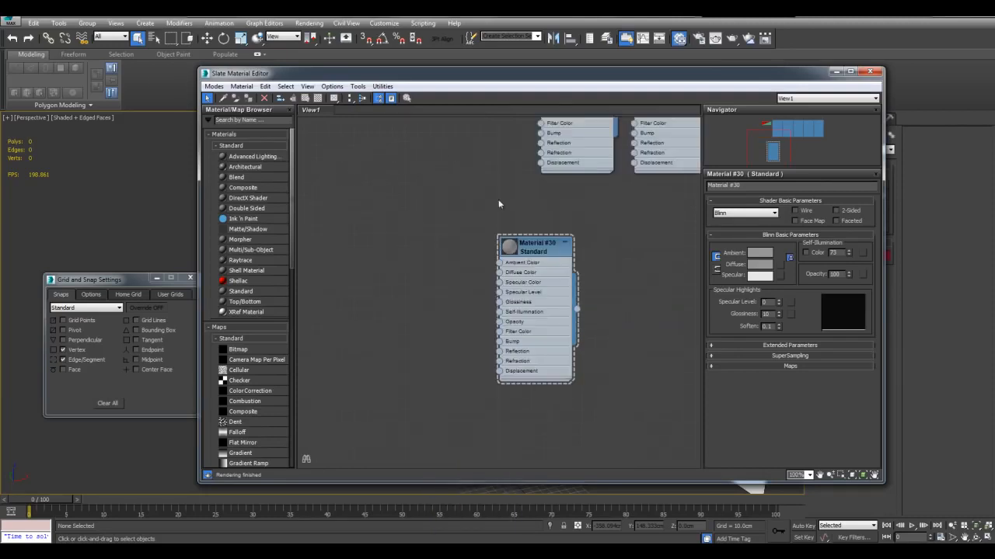
# Step: Place the new Standard material node directly below the material that uses the helmet bitmap
pyautogui.moveTo(511, 201); pyautogui.dragTo(432, 330, button='middle')
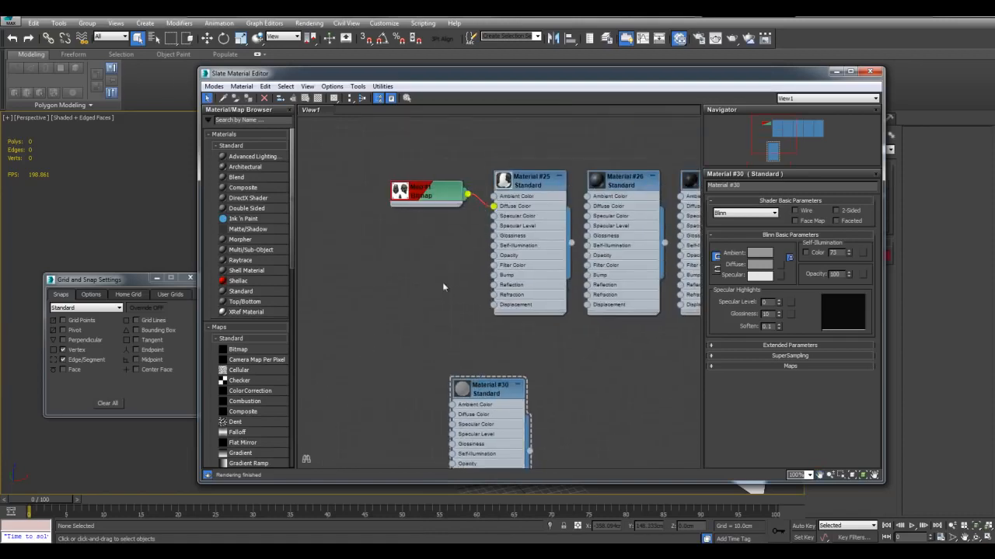
pyautogui.moveTo(481, 391); pyautogui.dragTo(522, 348)
pyautogui.moveTo(435, 311); pyautogui.dragTo(431, 278, button='middle')
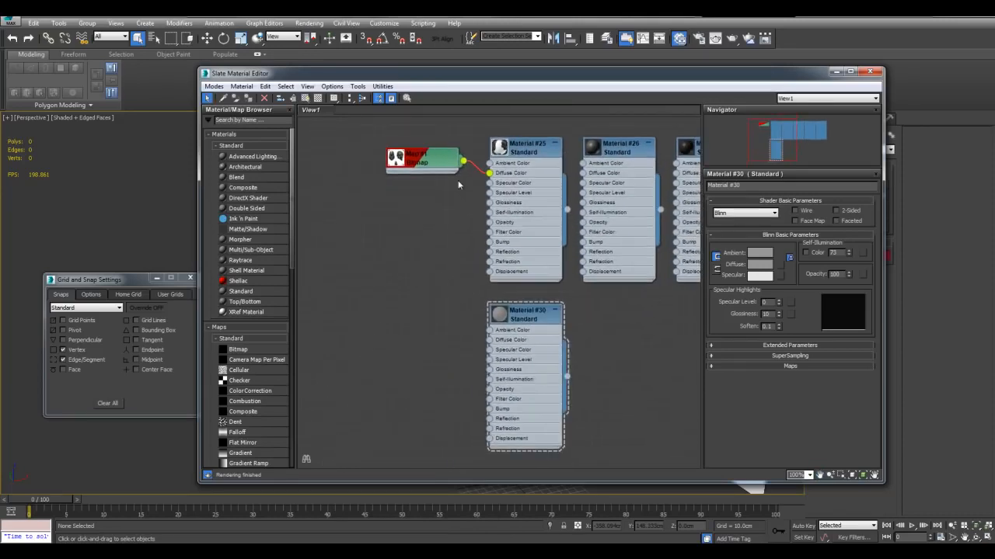
# Step: Connect the helmet bitmap to Material #30's Diffuse Color, reposition the bitmap node between both materials and show its parameters
pyautogui.moveTo(464, 165); pyautogui.dragTo(490, 340)
pyautogui.moveTo(439, 163); pyautogui.dragTo(390, 255)
pyautogui.doubleClick(394, 253)
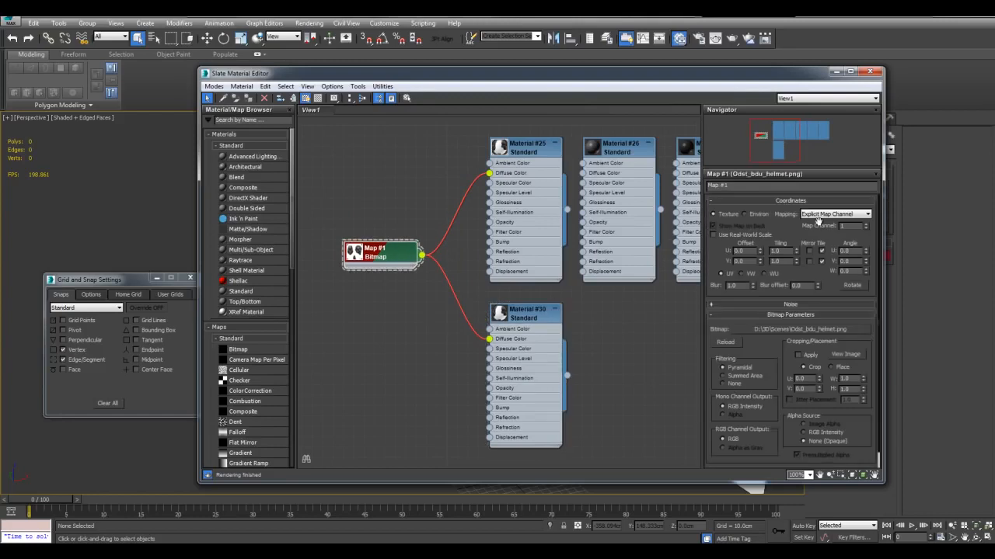
pyautogui.click(836, 73)
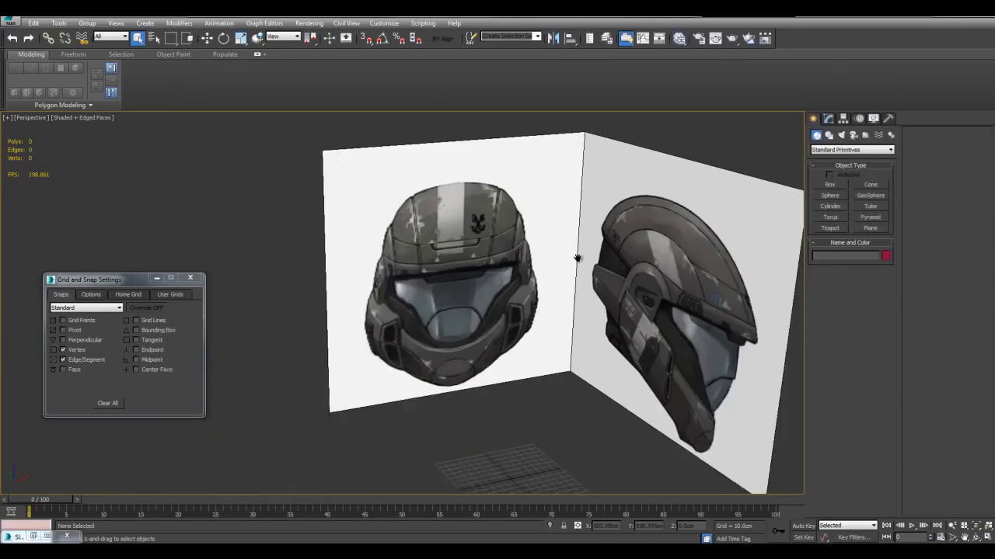
# Step: Set the viewport's maximum display resolution for texture maps to 1024 pixels
pyautogui.scroll(5, 567, 253)
pyautogui.scroll(4, 611, 274)
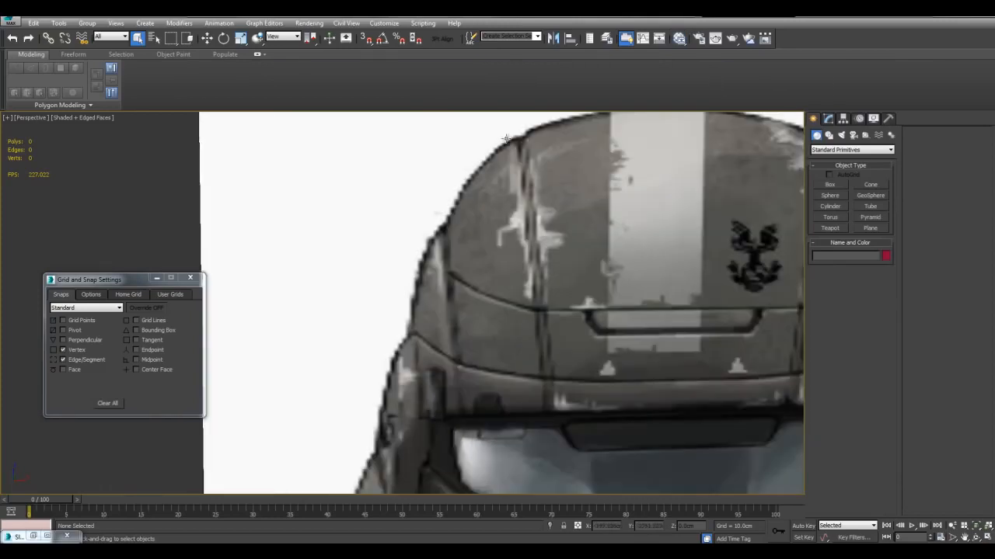
pyautogui.scroll(-3, 562, 236)
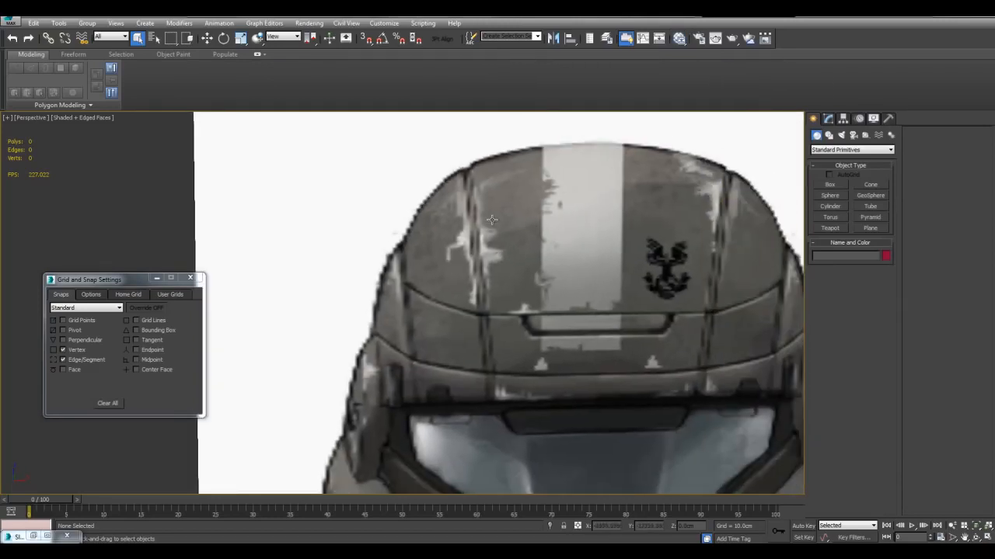
pyautogui.scroll(-3, 511, 268)
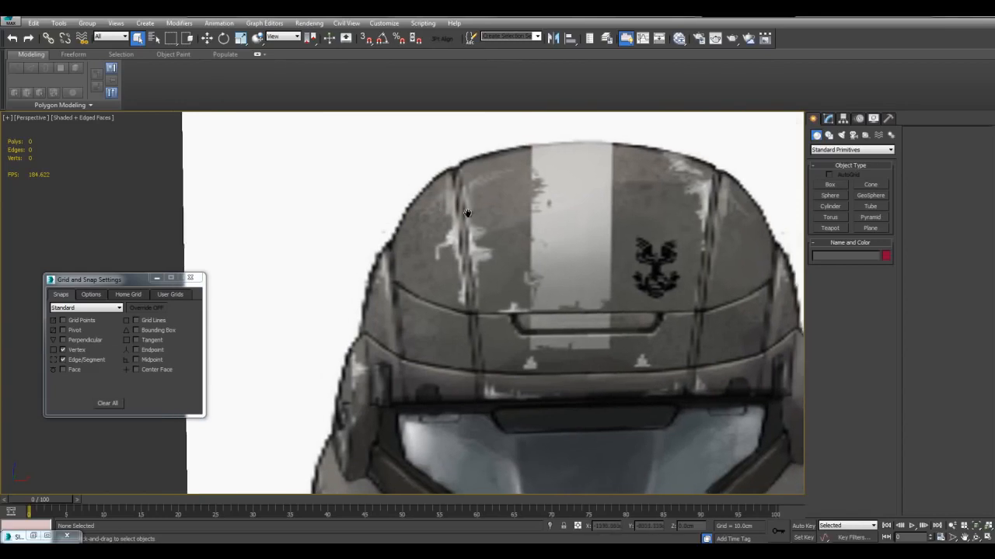
pyautogui.scroll(3, 399, 257)
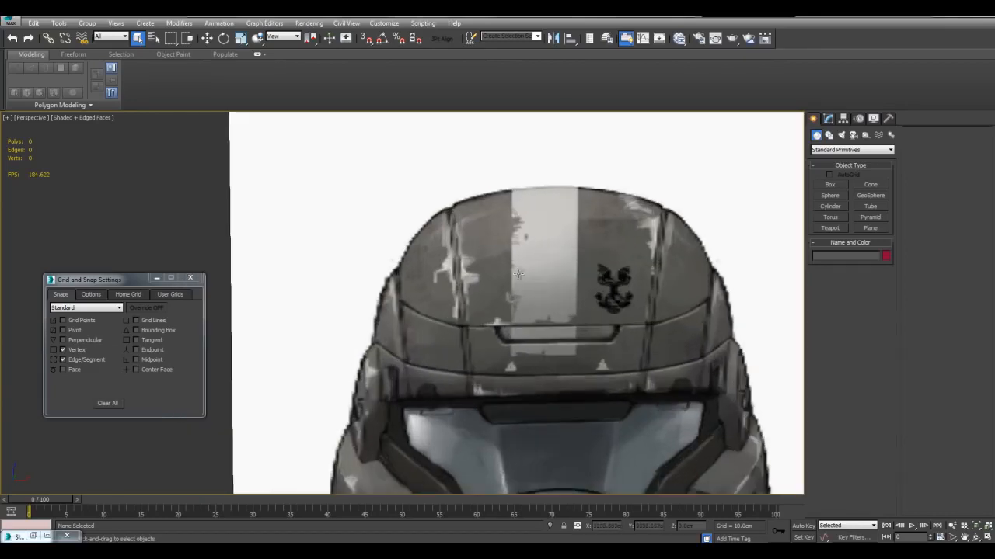
pyautogui.click(8, 118)
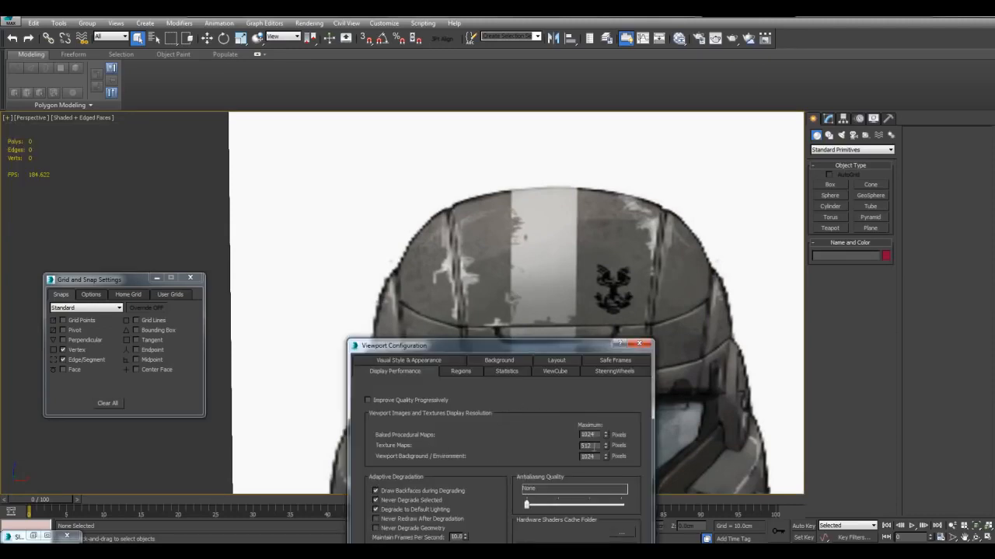
pyautogui.write('1024')
pyautogui.press('Return')
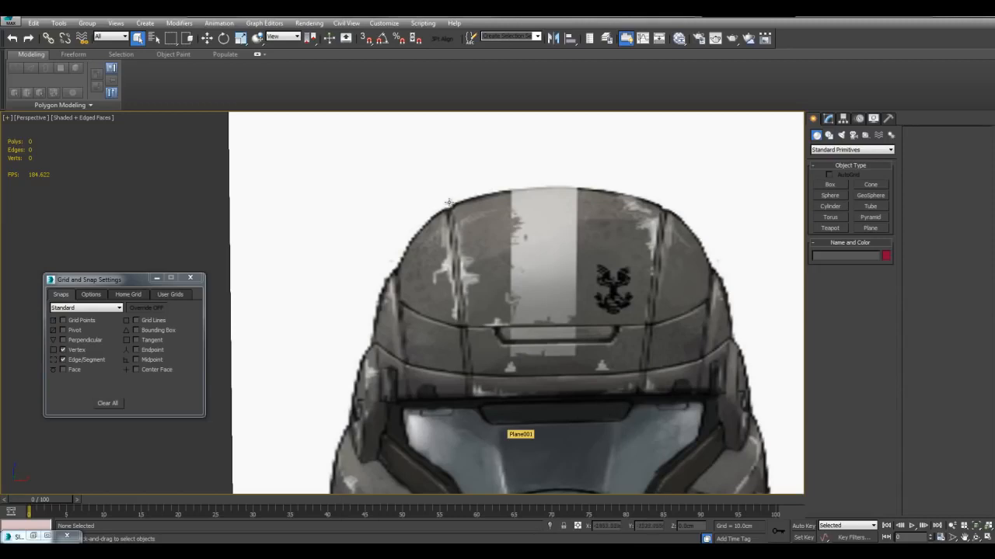
# Step: Reload the helmet bitmap in the Slate Material Editor, clear the editor away and check the texture's sharpness on the reference planes
pyautogui.click(33, 537)
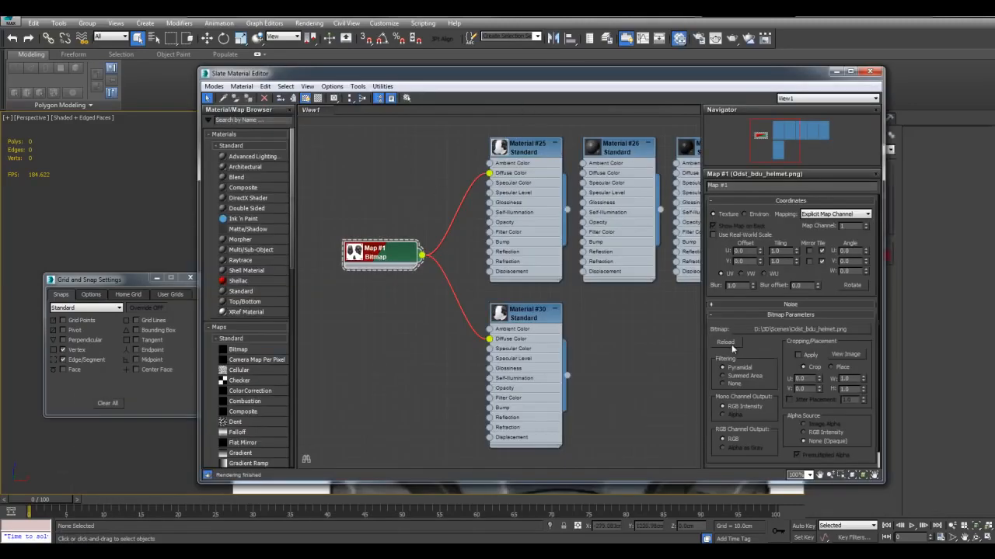
pyautogui.moveTo(648, 78); pyautogui.dragTo(993, 49)
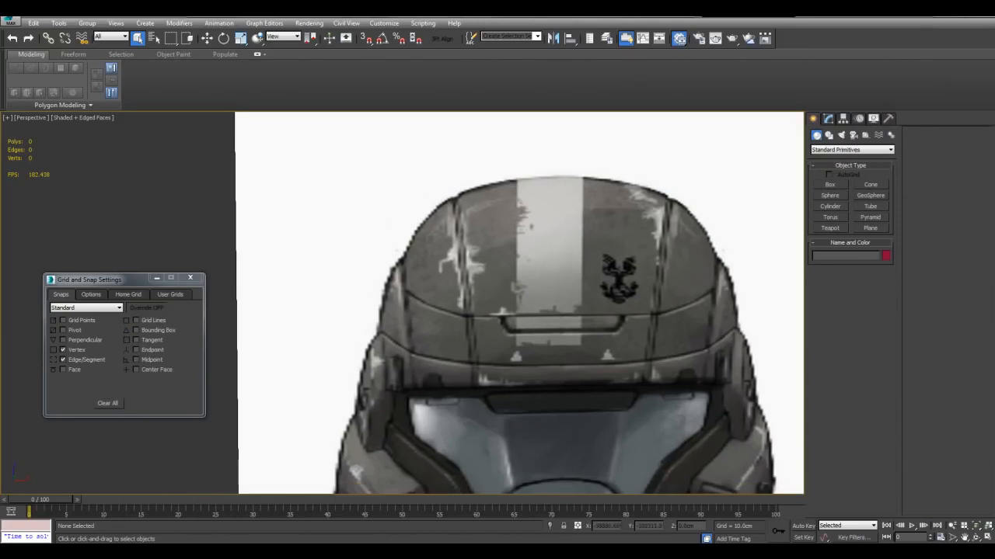
pyautogui.scroll(-2, 673, 274)
pyautogui.scroll(-2, 491, 233)
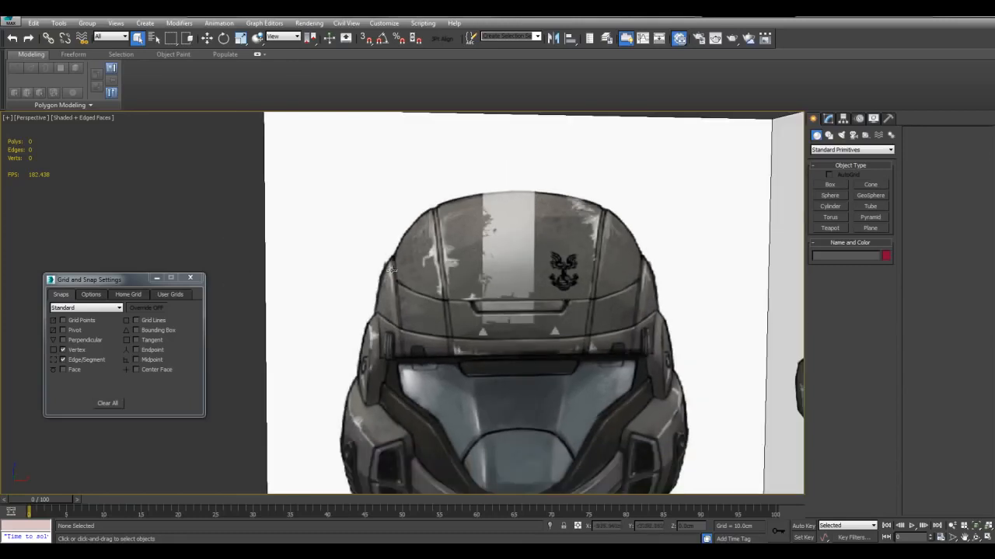
pyautogui.scroll(-3, 493, 276)
pyautogui.scroll(-5, 493, 276)
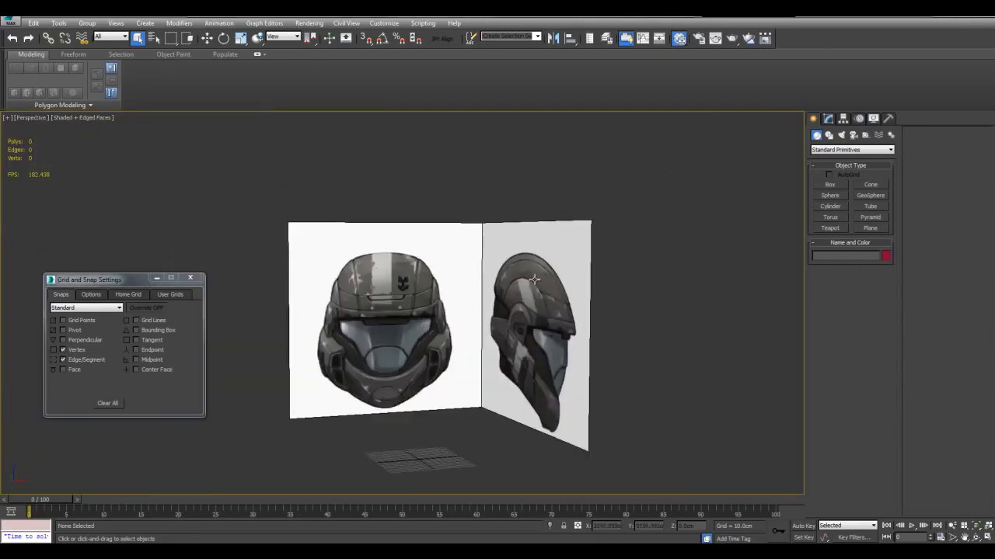
# Step: Create an upright rectangular plane over the middle of the helmet's visor in the Front view
pyautogui.hotkey('alt', 'w')
pyautogui.scroll(2, 623, 235)
pyautogui.hotkey('alt', 'w')
pyautogui.scroll(2, 623, 235)
pyautogui.click(862, 226)
pyautogui.scroll(-4, 626, 328)
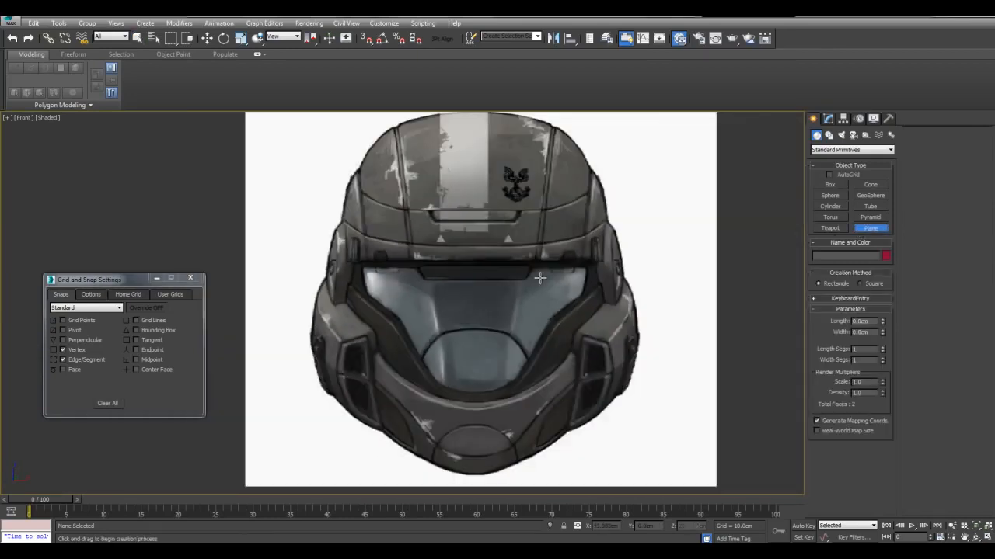
pyautogui.moveTo(463, 291); pyautogui.dragTo(453, 259, button='middle')
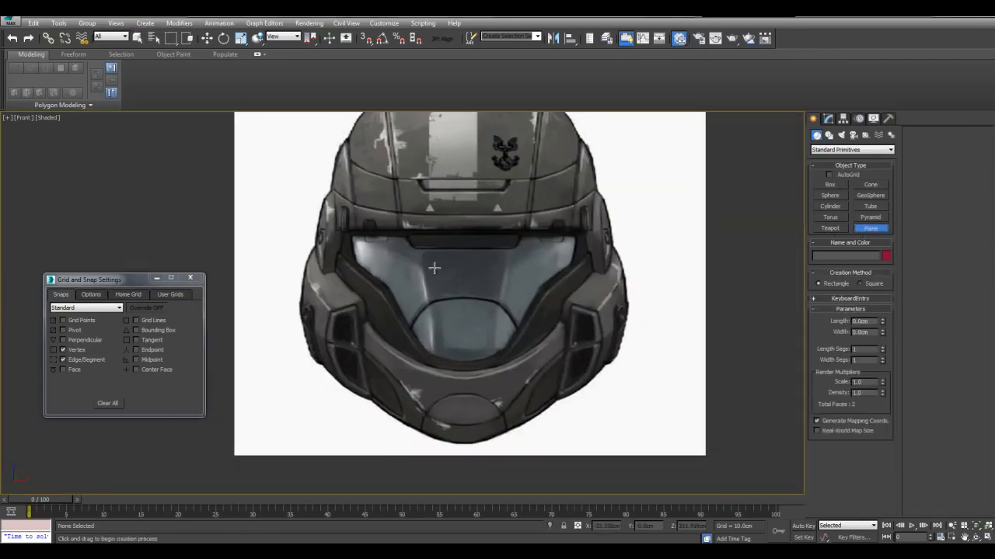
pyautogui.moveTo(422, 247); pyautogui.dragTo(507, 394)
pyautogui.press('w')
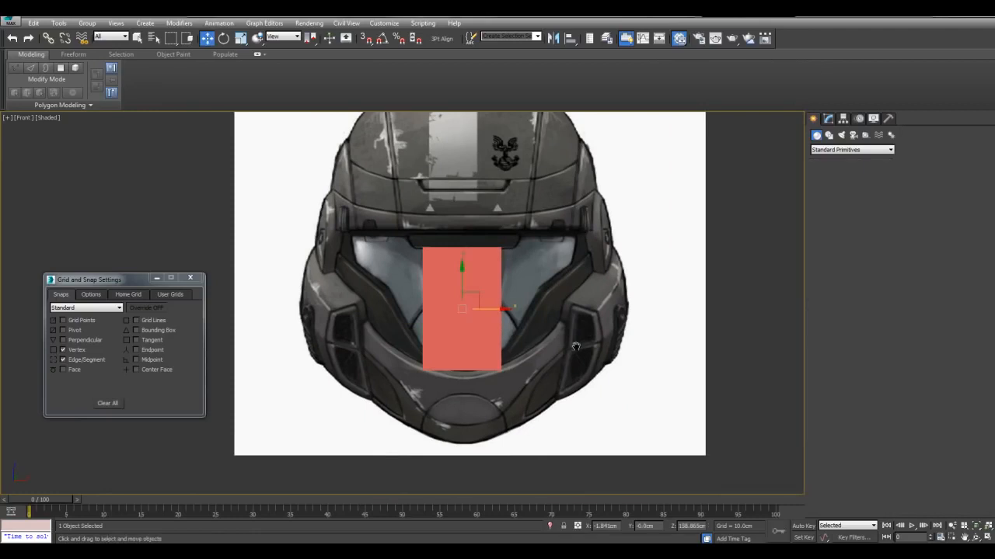
# Step: Centre the new plane on the helmet by setting its X position to 0 cm
pyautogui.scroll(2, 622, 439)
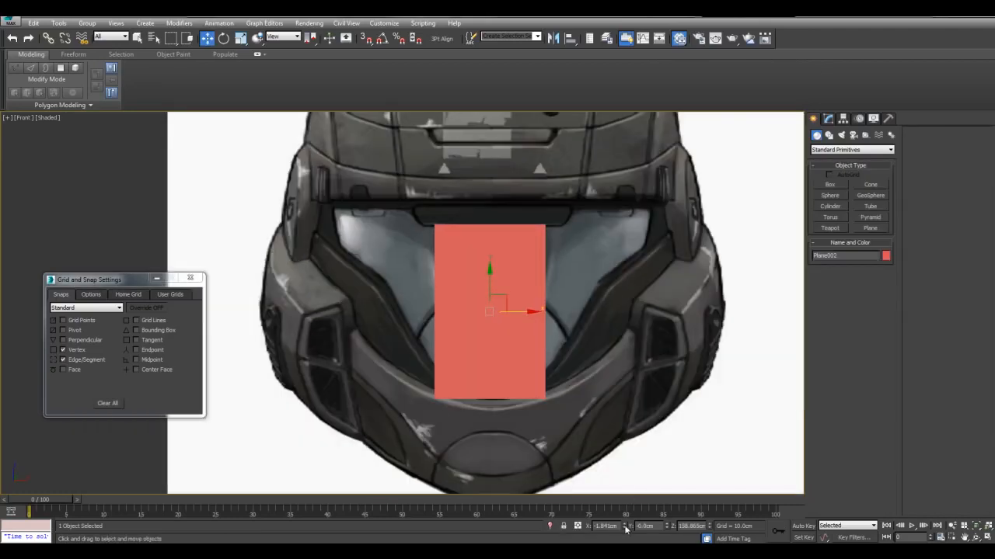
pyautogui.moveTo(605, 526); pyautogui.dragTo(706, 527)
pyautogui.moveTo(626, 527); pyautogui.dragTo(626, 528)
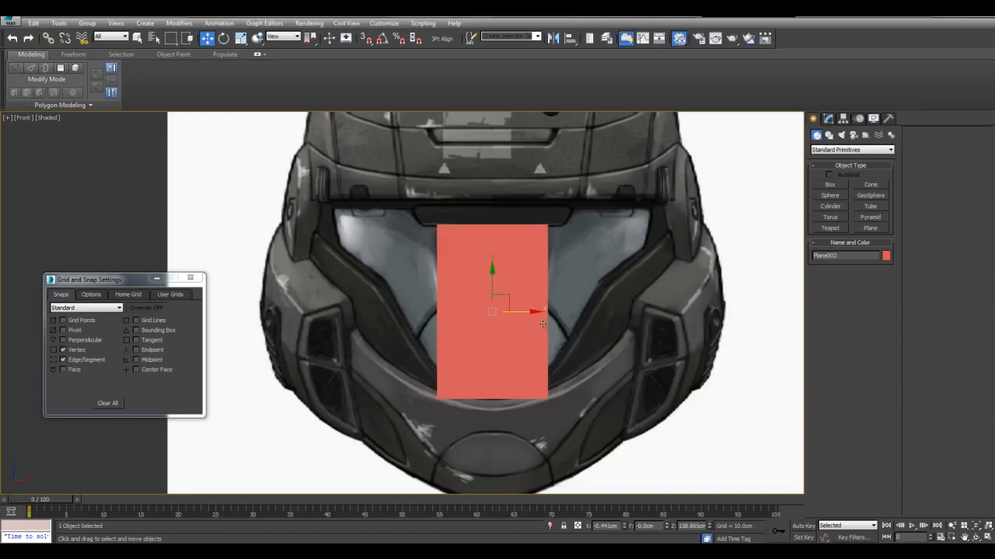
pyautogui.moveTo(574, 342); pyautogui.dragTo(576, 345, button='middle')
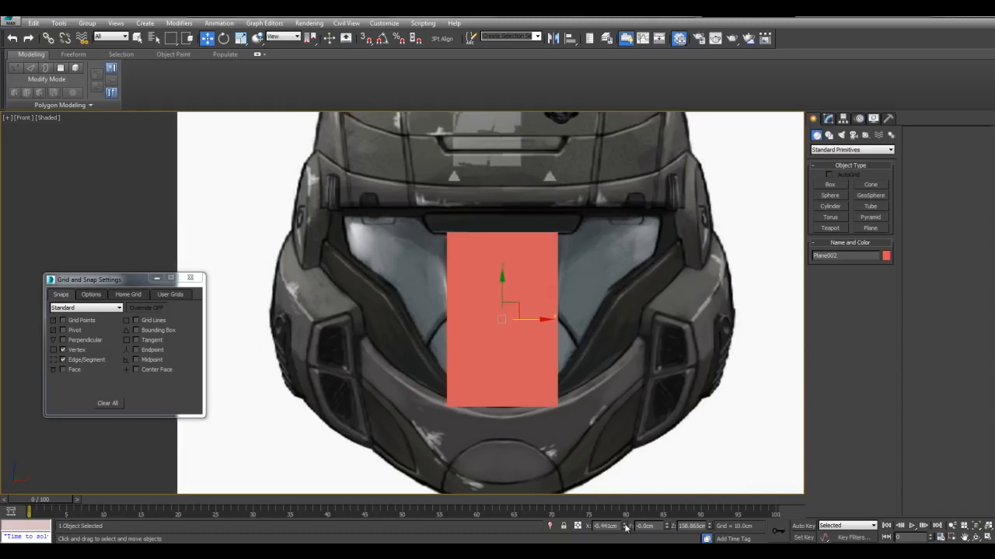
pyautogui.moveTo(625, 529); pyautogui.dragTo(654, 135)
pyautogui.rightClick(655, 134)
pyautogui.moveTo(650, 433); pyautogui.dragTo(665, 410, button='middle')
pyautogui.moveTo(567, 387); pyautogui.dragTo(563, 389, button='middle')
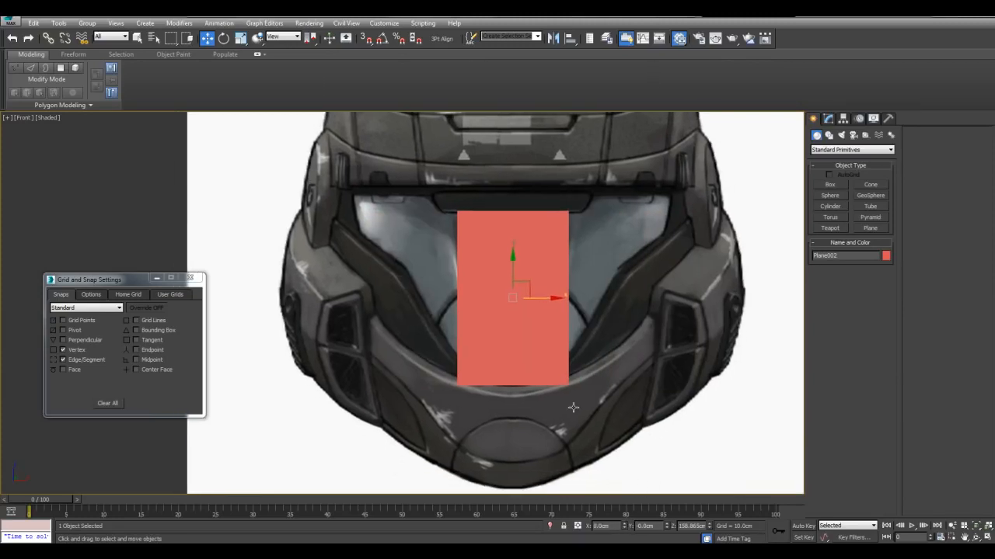
pyautogui.moveTo(678, 310); pyautogui.dragTo(661, 336, button='middle')
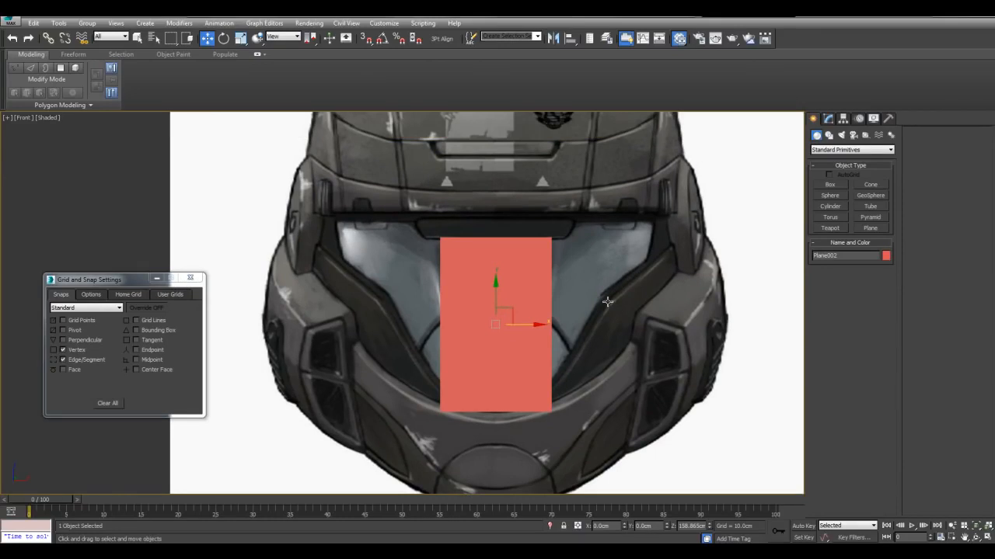
# Step: Assign Material #26 from the Slate Material Editor to the new visor plane
pyautogui.press('m')
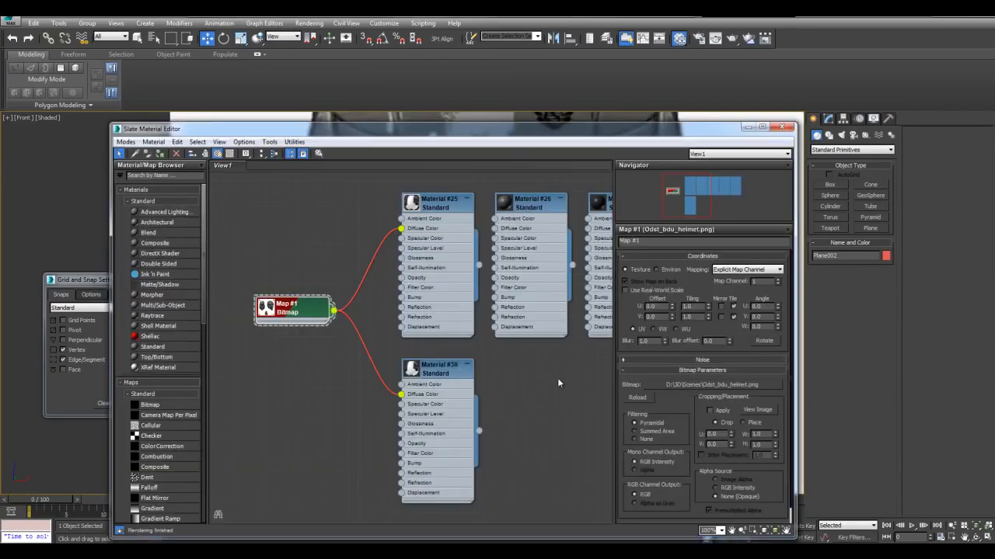
pyautogui.moveTo(551, 356); pyautogui.dragTo(452, 422, button='middle')
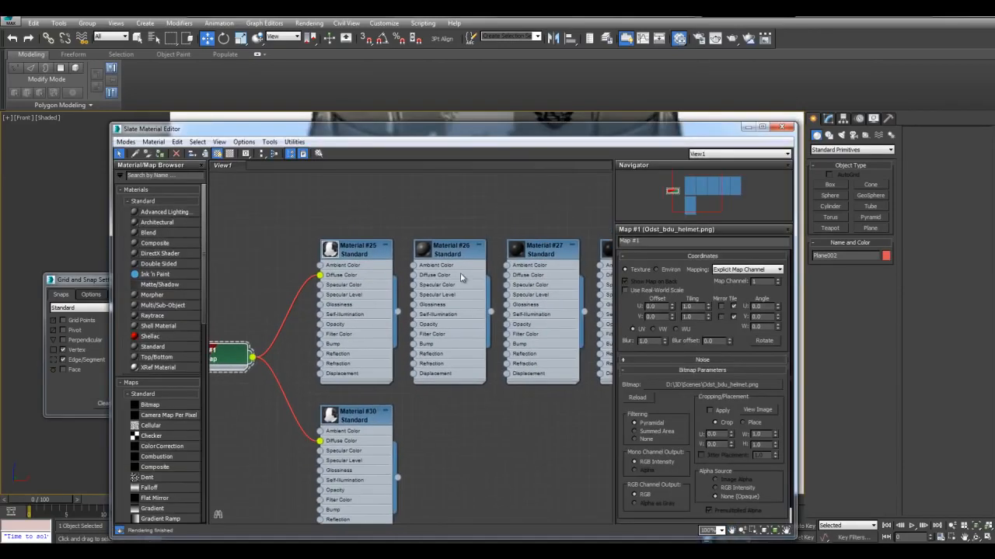
pyautogui.click(448, 253)
pyautogui.moveTo(506, 209); pyautogui.dragTo(511, 211, button='middle')
pyautogui.click(540, 244)
pyautogui.click(452, 247)
pyautogui.moveTo(463, 242); pyautogui.dragTo(424, 258, button='middle')
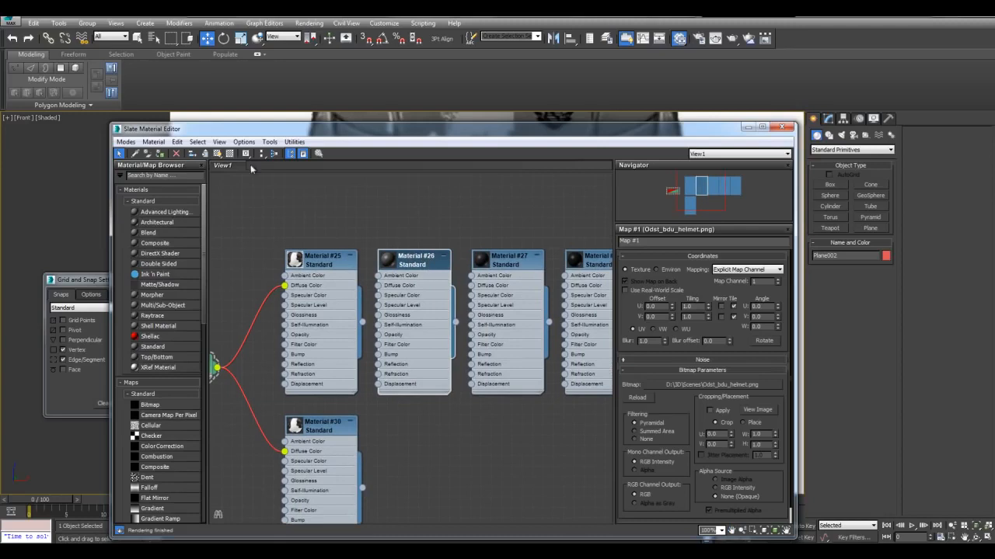
pyautogui.click(160, 154)
pyautogui.moveTo(484, 240); pyautogui.dragTo(369, 264, button='middle')
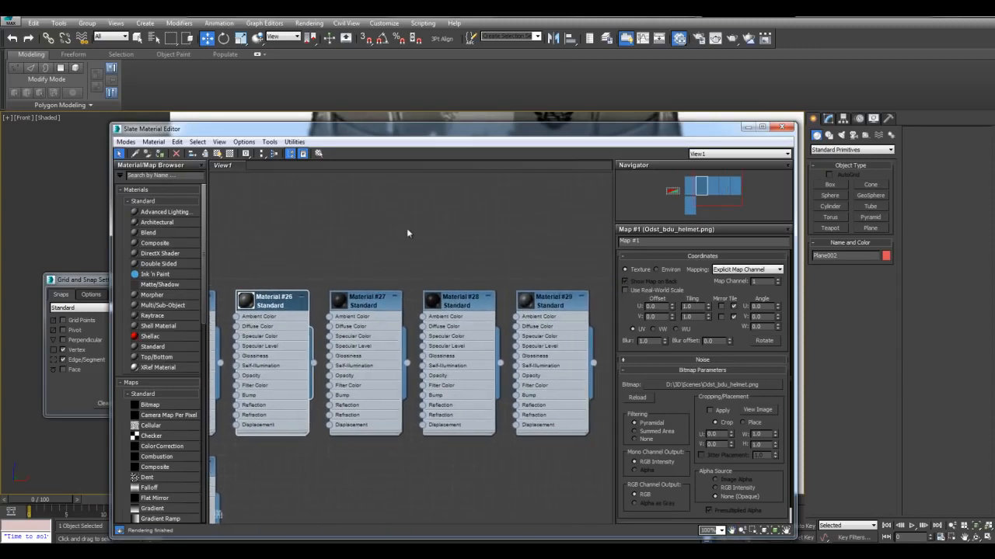
# Step: Move the material editor off the visor and examine the plane's material against the front helmet reference
pyautogui.moveTo(466, 130); pyautogui.dragTo(466, 359)
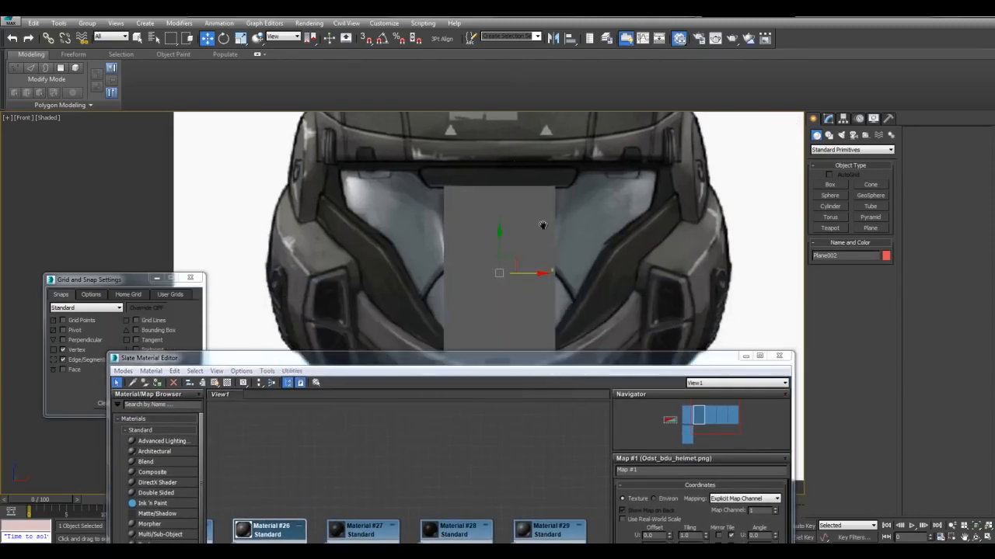
pyautogui.scroll(5, 405, 213)
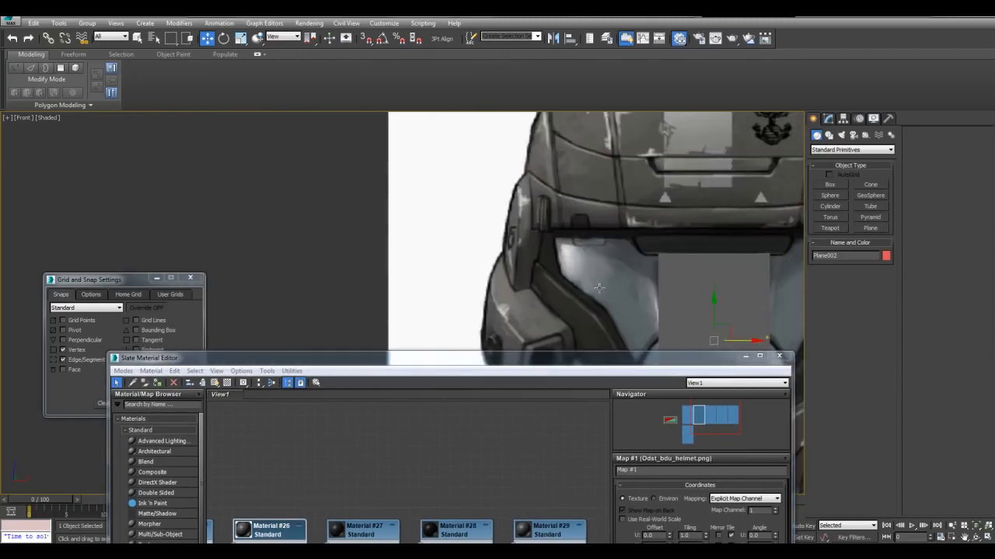
pyautogui.moveTo(504, 164); pyautogui.dragTo(488, 279, button='middle')
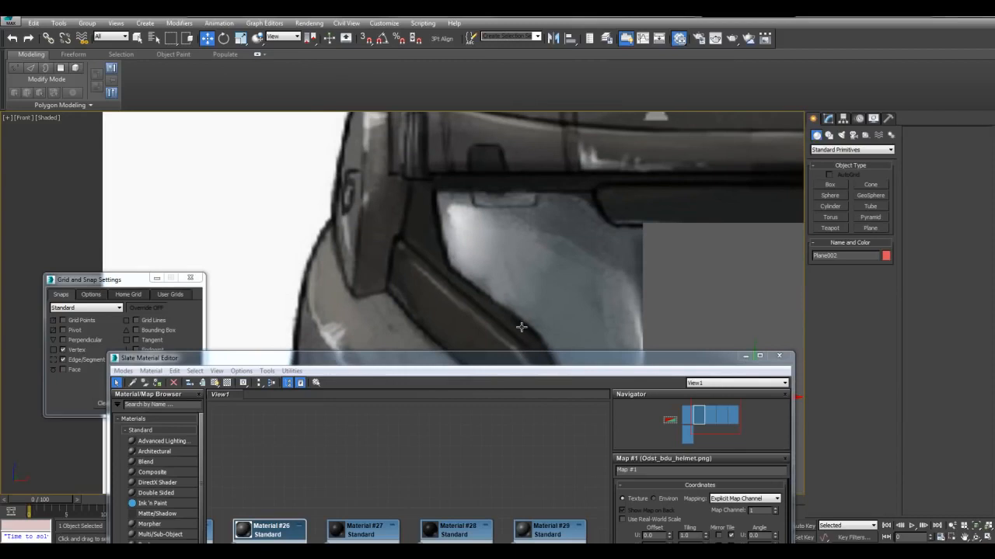
pyautogui.scroll(-5, 424, 246)
pyautogui.moveTo(432, 272); pyautogui.dragTo(513, 216, button='middle')
pyautogui.scroll(2, 513, 216)
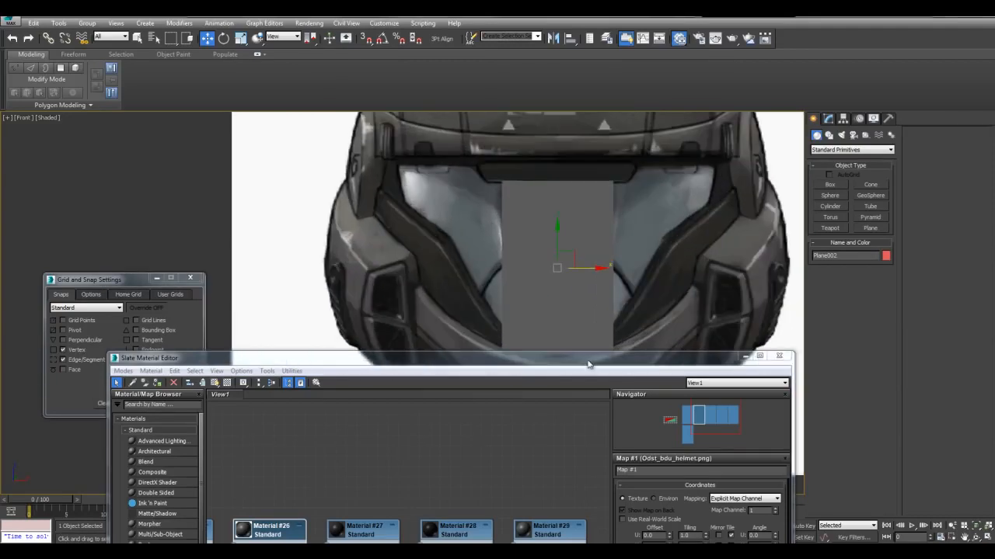
# Step: Show the parameters of Material #25, the first material using the helmet bitmap, and close the material editor
pyautogui.moveTo(592, 358); pyautogui.dragTo(620, 196)
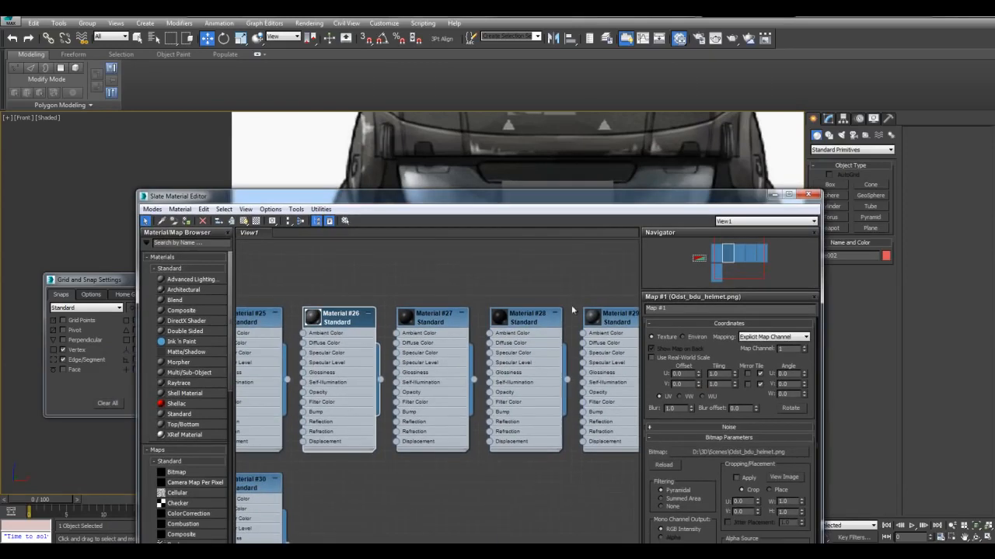
pyautogui.moveTo(305, 358); pyautogui.dragTo(535, 351, button='middle')
pyautogui.click(479, 315)
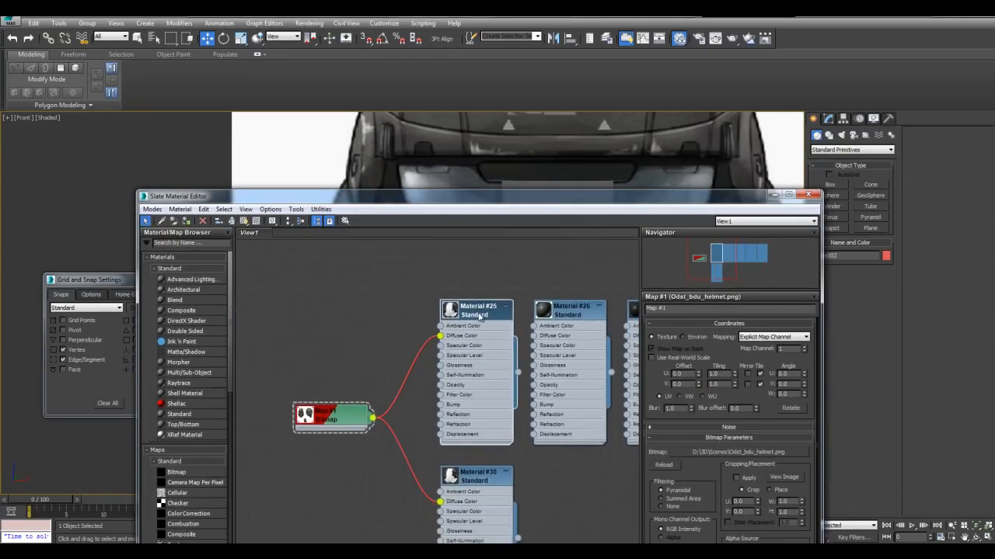
pyautogui.doubleClick(484, 316)
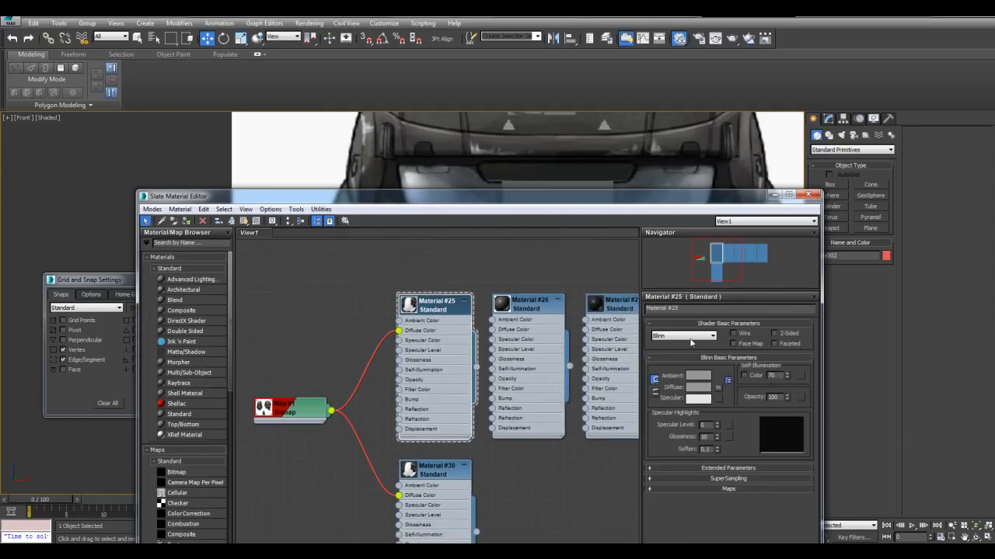
pyautogui.press('m')
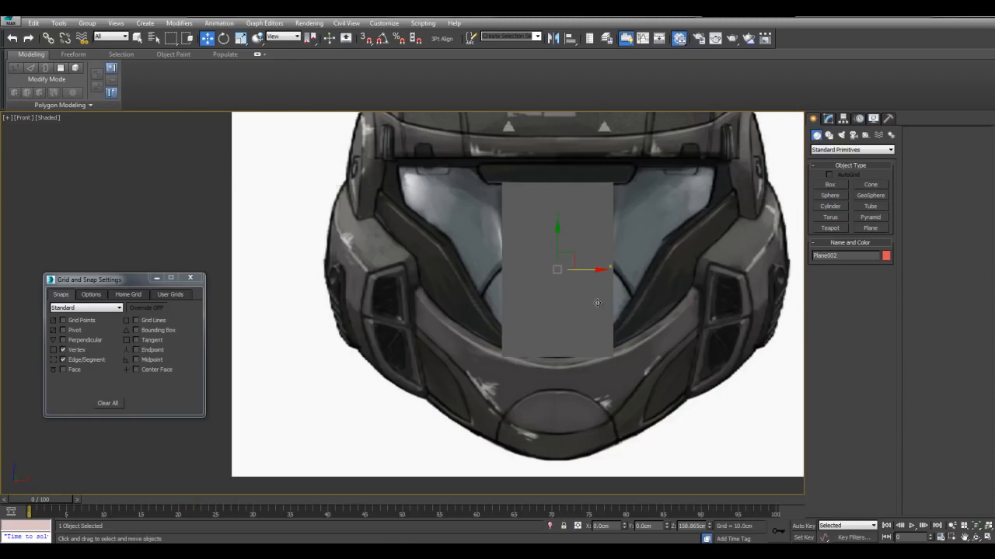
# Step: Deselect the small plane and examine it with both helmet reference planes from several angles in the Perspective view
pyautogui.moveTo(685, 277); pyautogui.dragTo(675, 292, button='middle')
pyautogui.hotkey('alt', 'w')
pyautogui.middleClick(657, 352)
pyautogui.hotkey('alt', 'w')
pyautogui.keyDown('alt'); pyautogui.moveTo(640, 350); pyautogui.dragTo(703, 342, button='middle'); pyautogui.keyUp('alt')
pyautogui.click(703, 341)
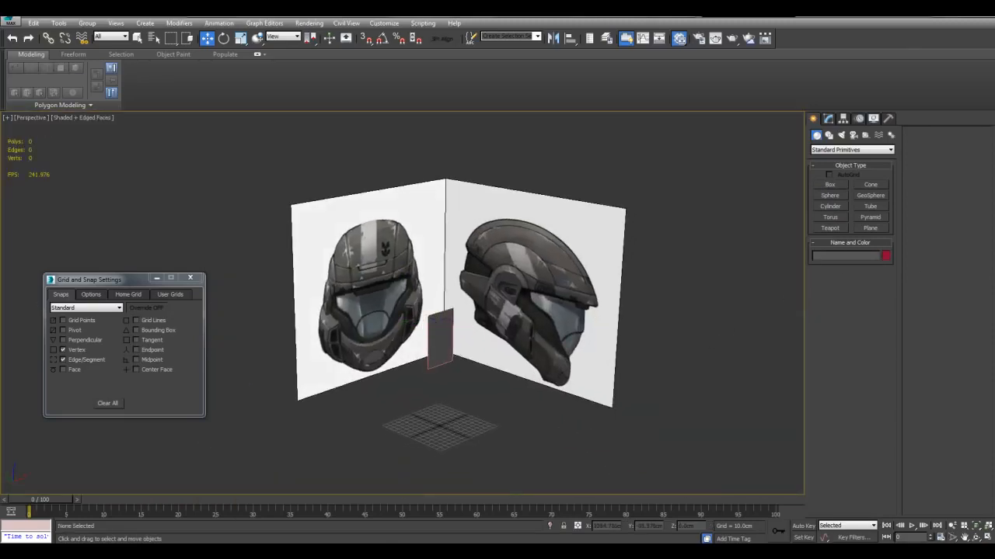
pyautogui.moveTo(679, 243); pyautogui.dragTo(582, 264, button='middle')
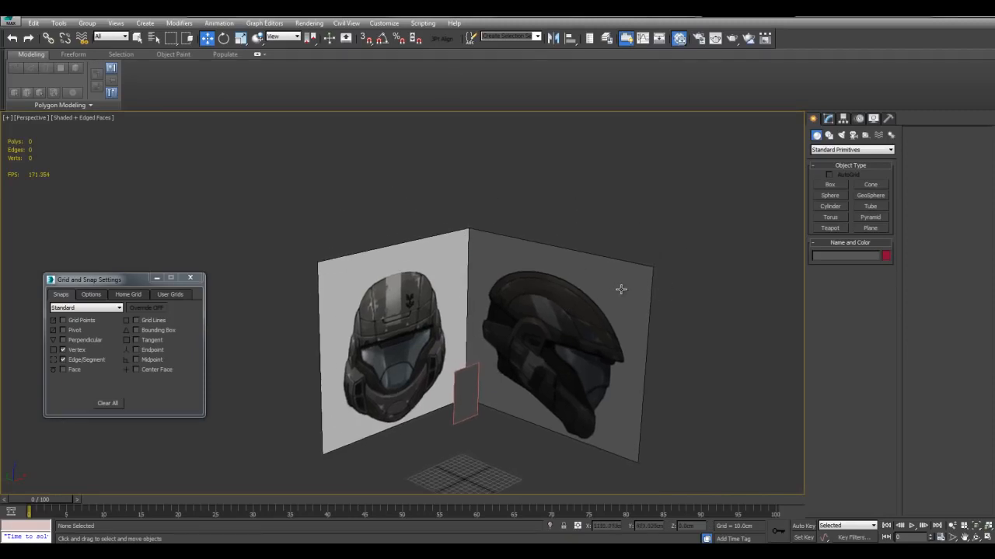
pyautogui.moveTo(622, 289); pyautogui.dragTo(617, 271, button='middle')
pyautogui.moveTo(564, 252); pyautogui.dragTo(484, 331, button='middle')
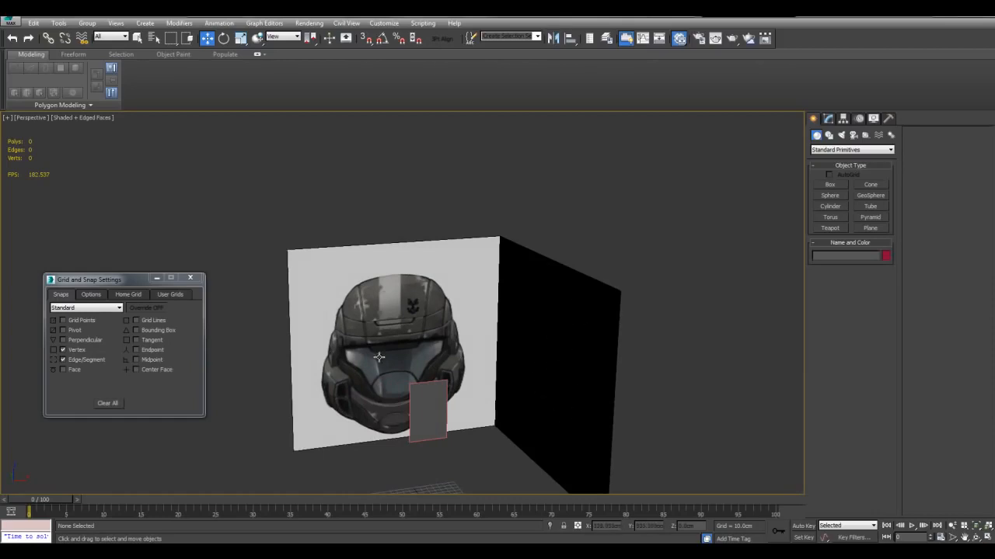
# Step: Select the small plane in front of the helmet reference and set its object color to black
pyautogui.keyDown('alt'); pyautogui.moveTo(412, 365); pyautogui.dragTo(643, 278, button='middle'); pyautogui.keyUp('alt')
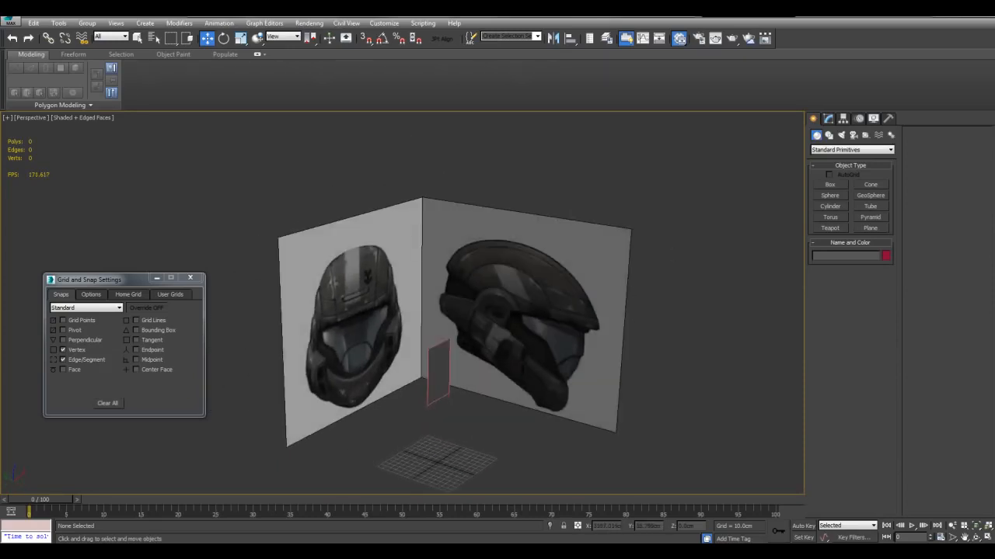
pyautogui.keyDown('alt'); pyautogui.moveTo(766, 350); pyautogui.dragTo(750, 274, button='middle'); pyautogui.keyUp('alt')
pyautogui.click(466, 363)
pyautogui.click(469, 343)
pyautogui.click(833, 118)
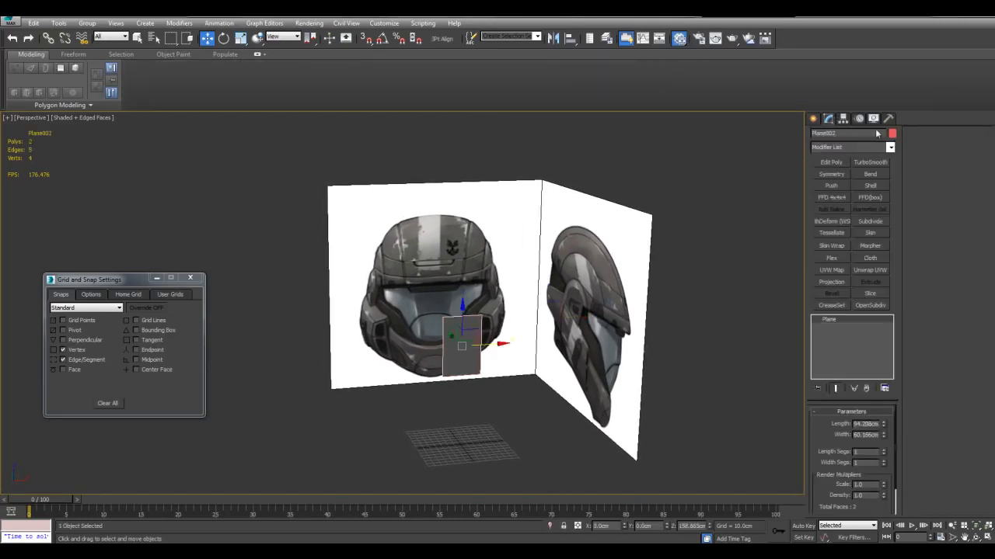
pyautogui.click(893, 134)
pyautogui.click(575, 304)
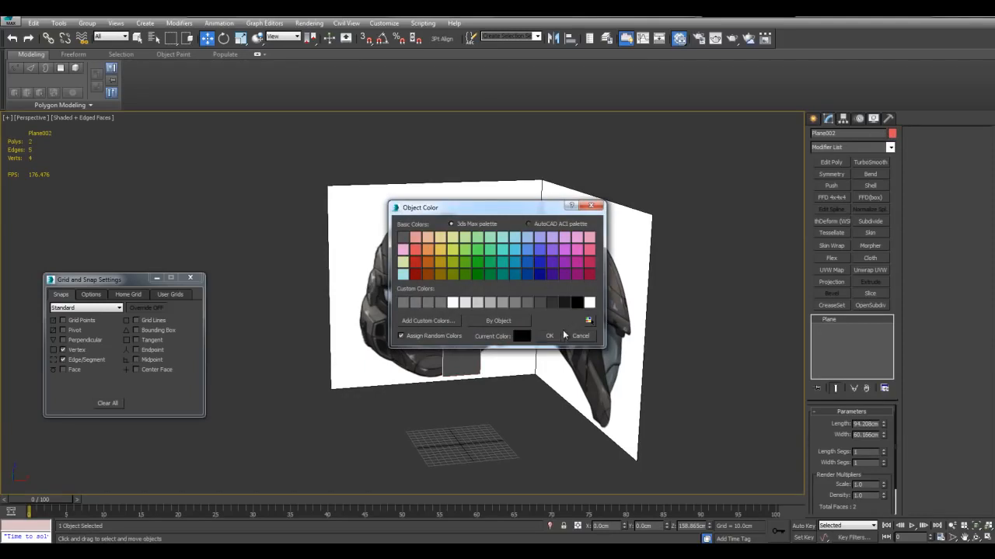
pyautogui.click(555, 334)
# Step: Show the plane in the Front view and add a Symmetry modifier to it
pyautogui.press('f')
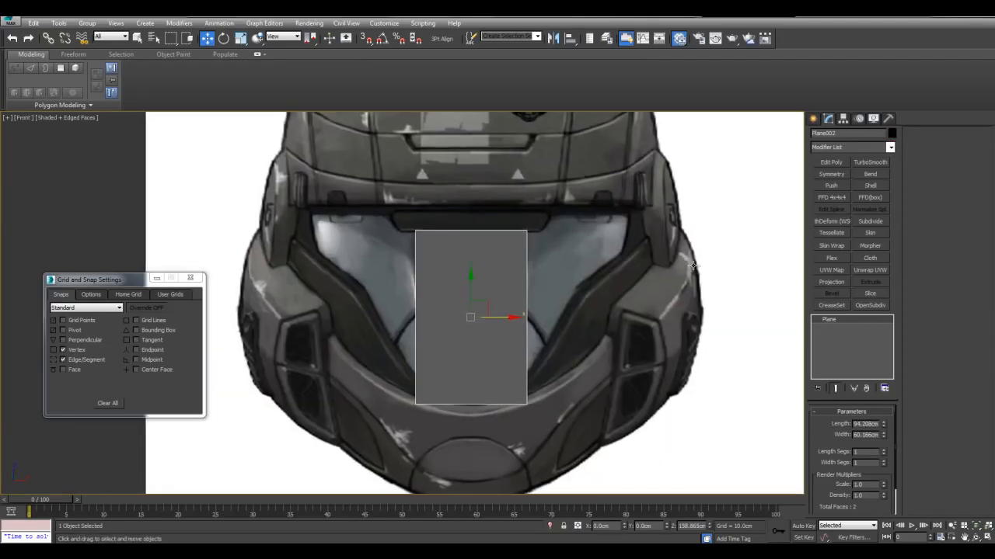
pyautogui.click(832, 174)
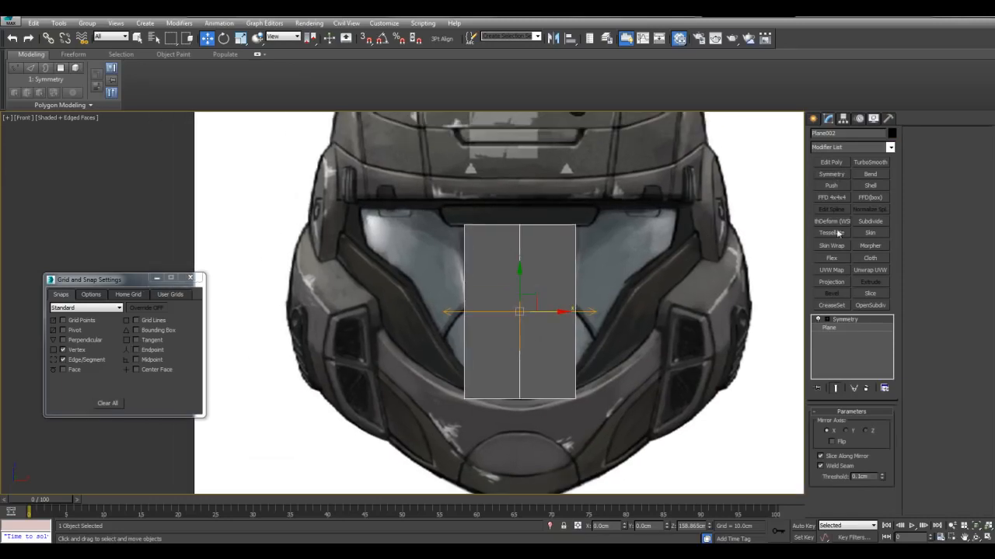
# Step: Review the Configure Modifier Sets options and the list of available modifier sets without changing the current button layout
pyautogui.click(885, 388)
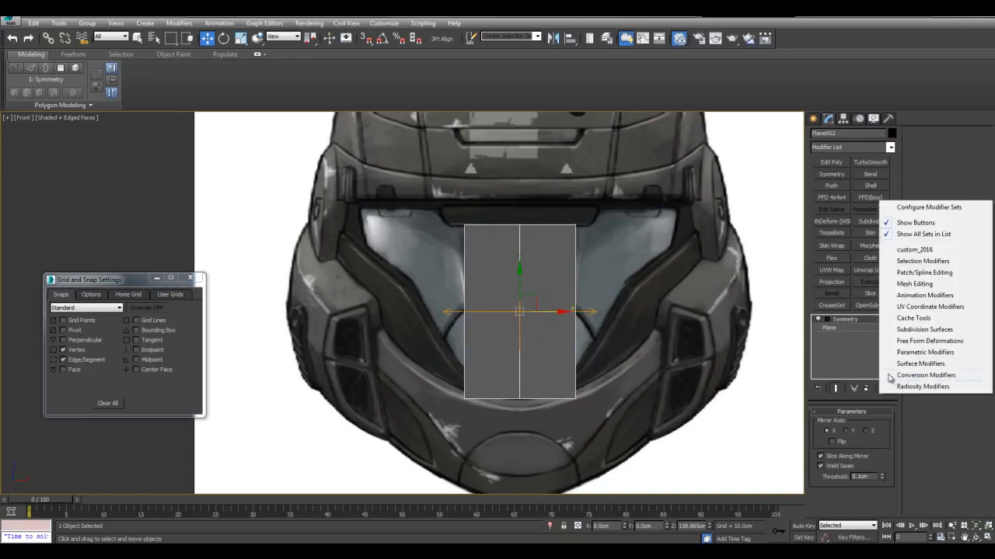
pyautogui.click(917, 210)
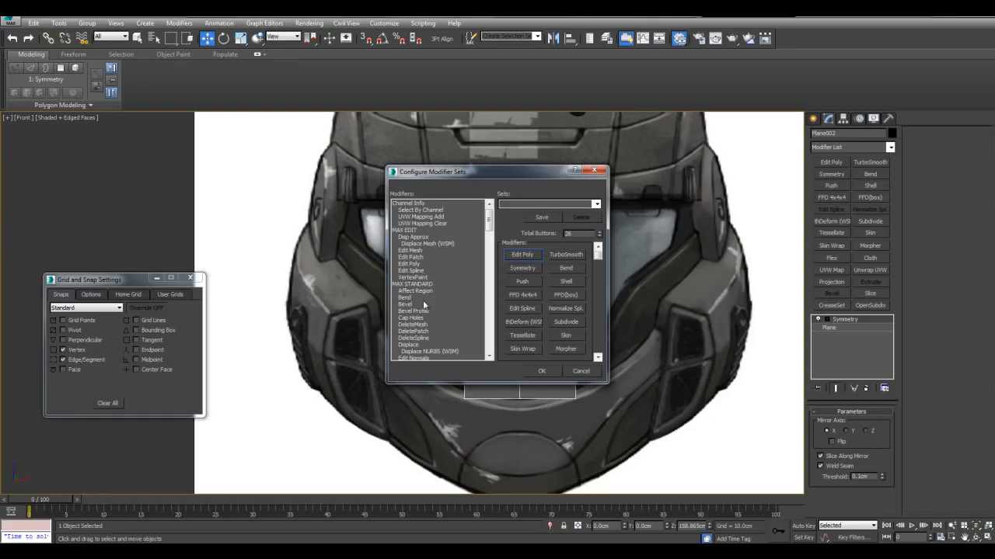
pyautogui.click(549, 371)
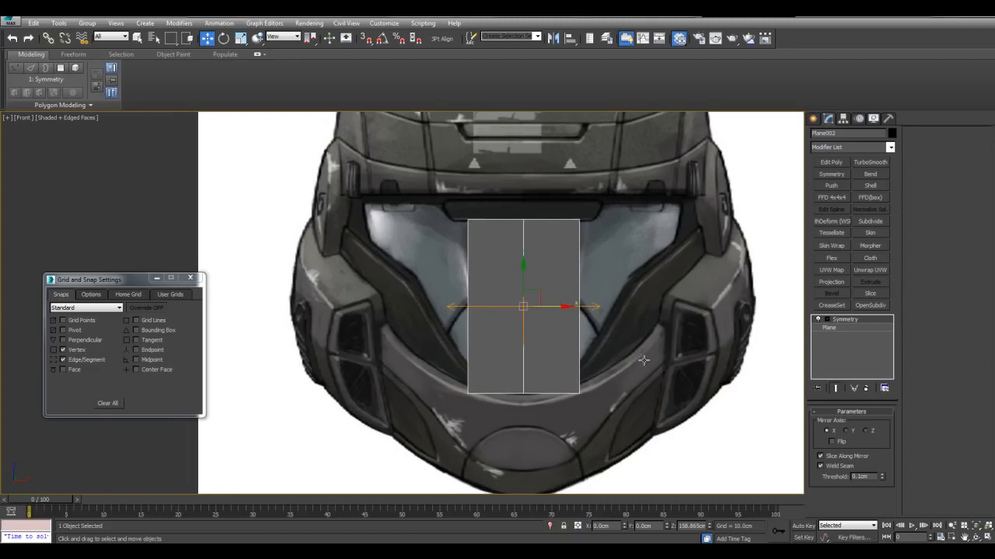
pyautogui.click(884, 389)
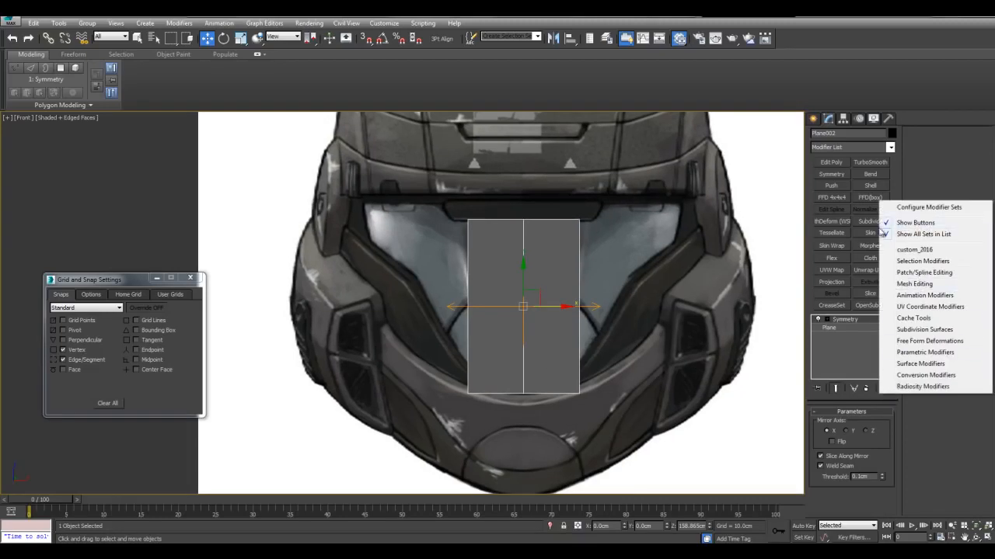
pyautogui.click(206, 238)
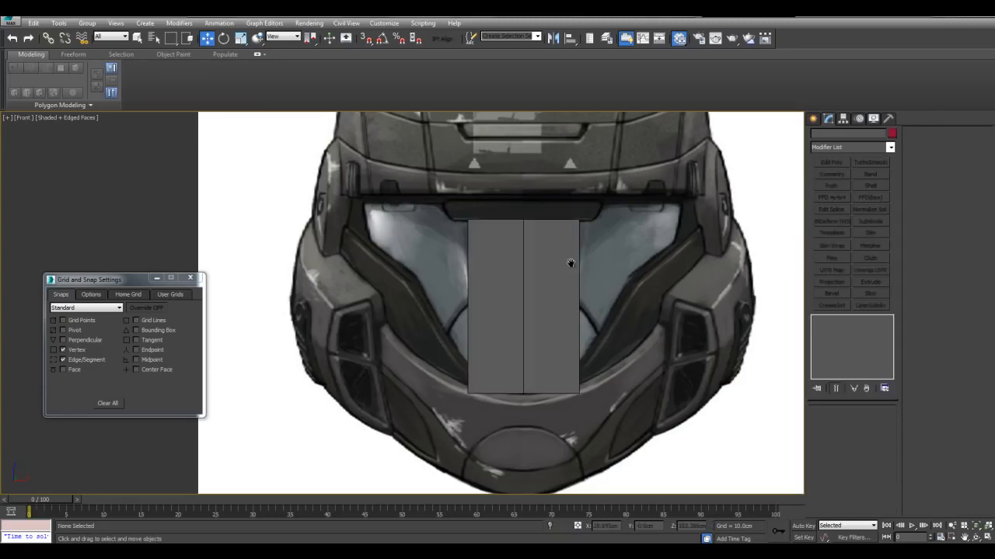
pyautogui.scroll(-2, 404, 309)
pyautogui.scroll(2, 527, 277)
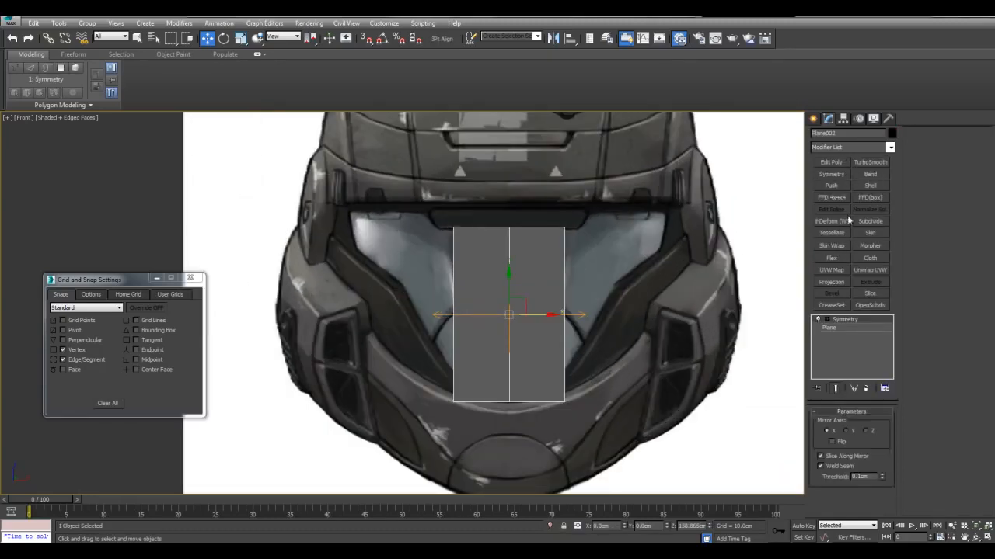
# Step: Collapse the plane's Symmetry modifier into the mesh and convert the result to an Editable Poly
pyautogui.moveTo(697, 269); pyautogui.dragTo(633, 255, button='middle')
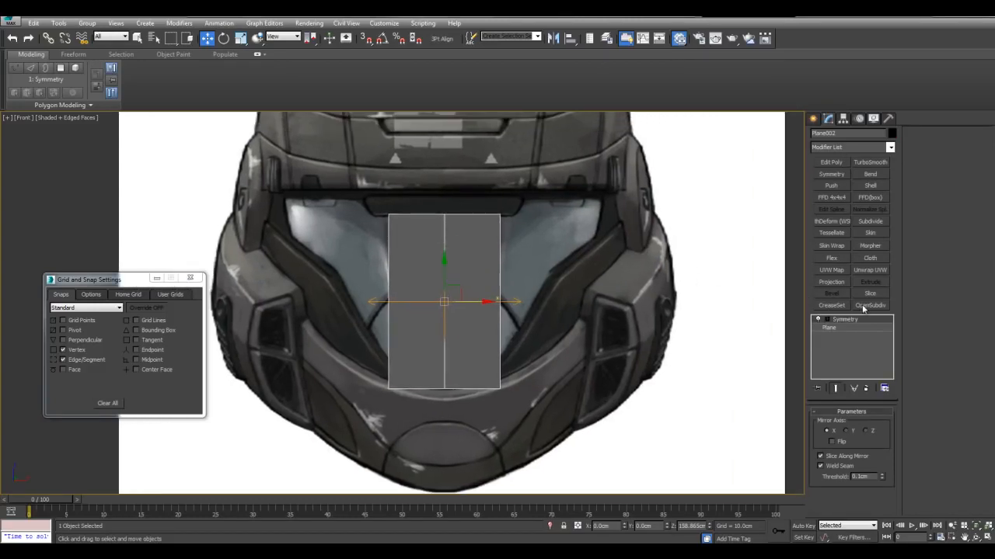
pyautogui.scroll(-2, 575, 309)
pyautogui.scroll(2, 620, 298)
pyautogui.press('q')
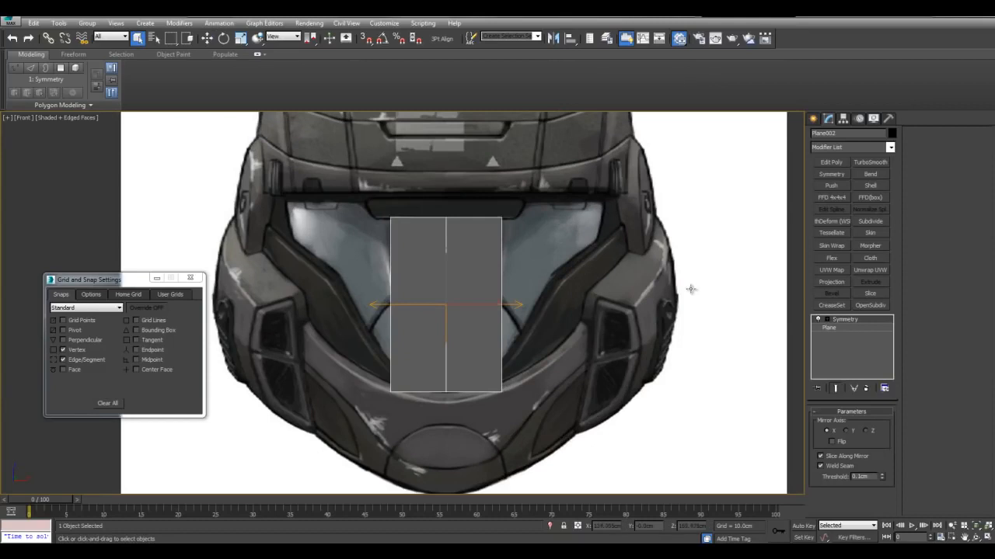
pyautogui.moveTo(695, 297); pyautogui.dragTo(655, 307, button='middle')
pyautogui.rightClick(847, 320)
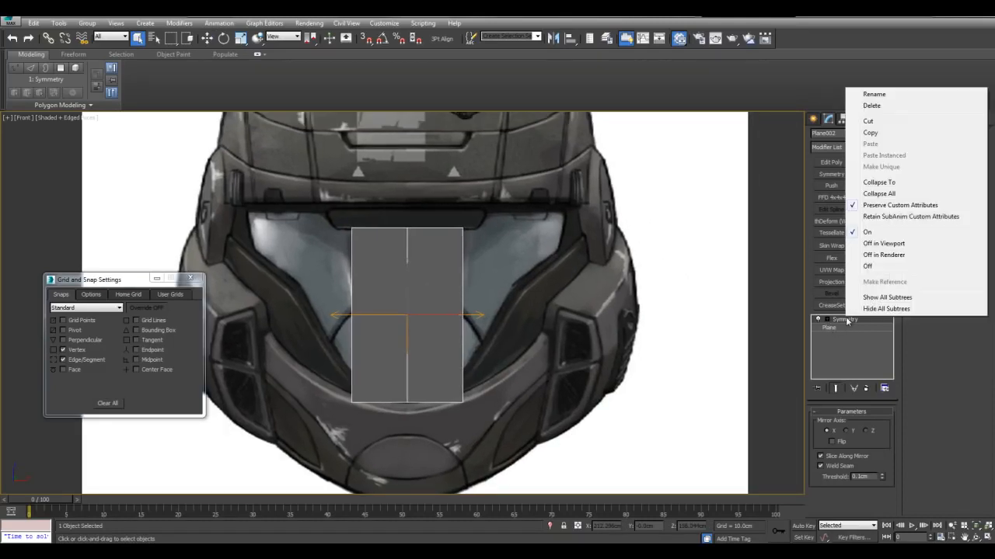
pyautogui.click(878, 181)
pyautogui.moveTo(418, 228); pyautogui.dragTo(490, 201, button='middle')
pyautogui.scroll(-1, 760, 290)
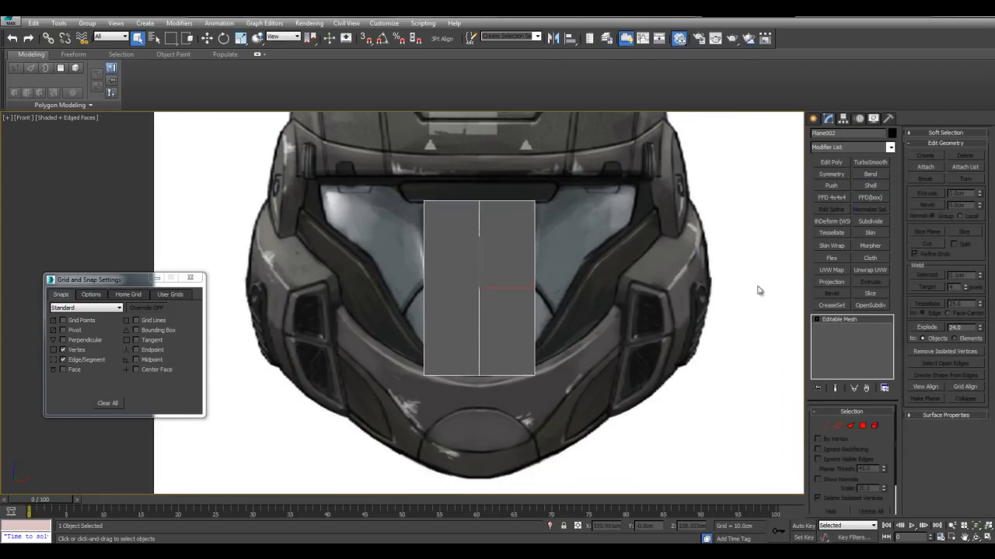
pyautogui.rightClick(838, 321)
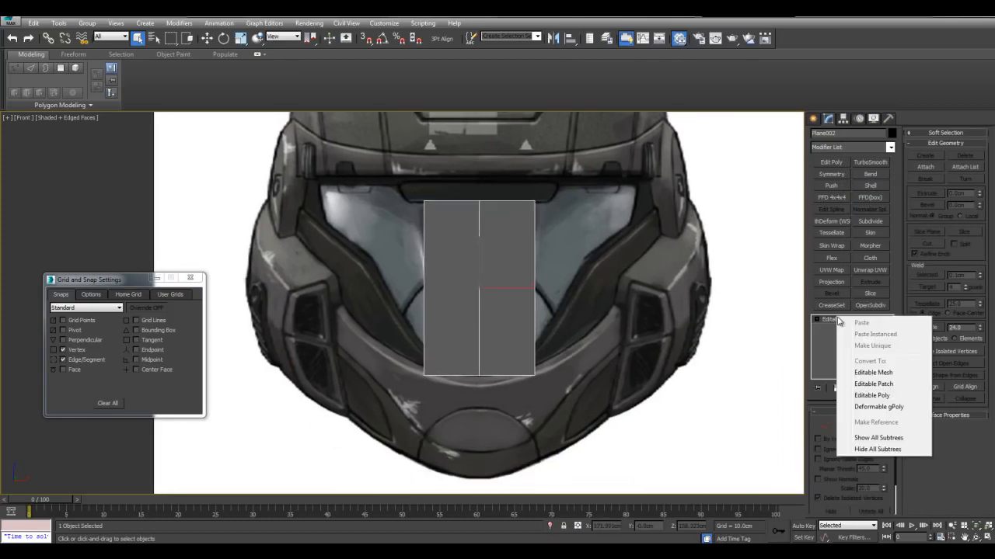
pyautogui.click(869, 396)
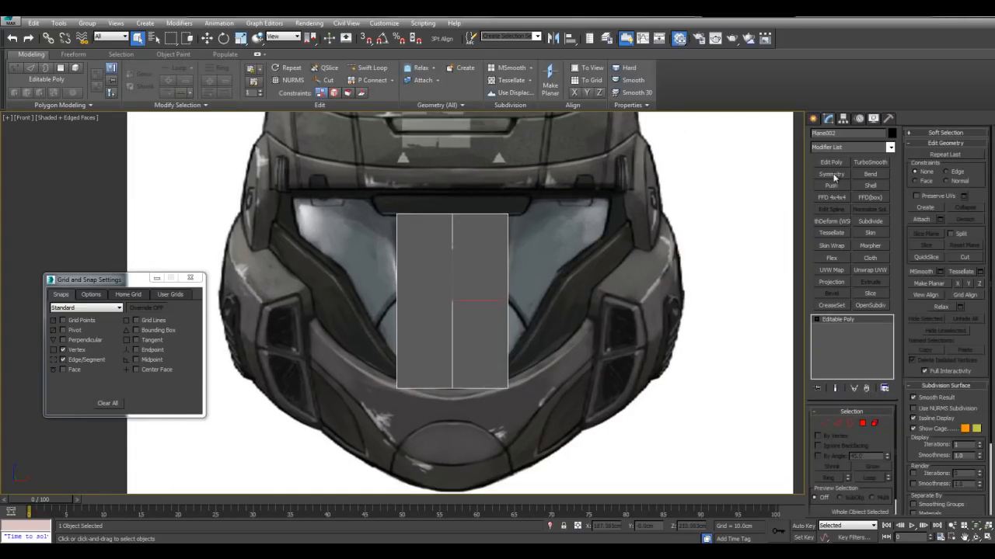
# Step: Add a Symmetry modifier above the Editable Poly, make the plane see-through and enter vertex editing on the base mesh
pyautogui.click(831, 174)
pyautogui.hotkey('alt', 'x')
pyautogui.scroll(1, 605, 303)
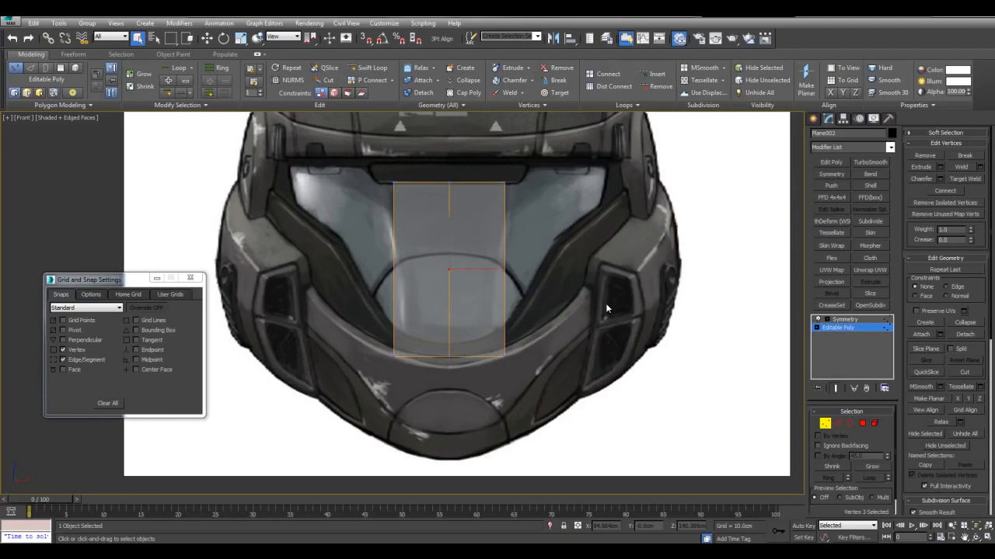
pyautogui.scroll(1, 643, 295)
pyautogui.moveTo(605, 217); pyautogui.dragTo(596, 281, button='middle')
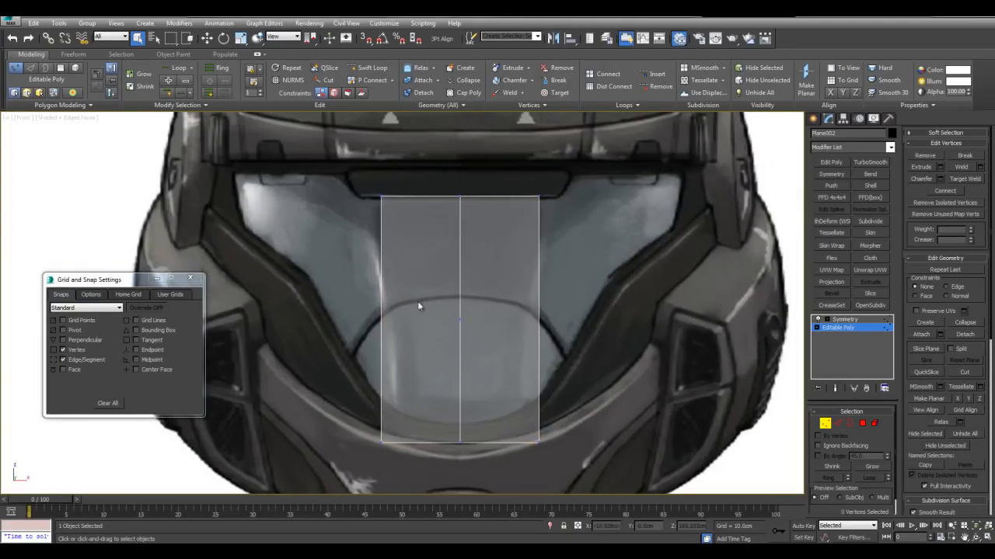
# Step: Try moving the plane's lower corner vertex toward the visor edge with the Symmetry end result hidden
pyautogui.moveTo(440, 302); pyautogui.dragTo(541, 347)
pyautogui.click(935, 160)
pyautogui.scroll(-4, 550, 274)
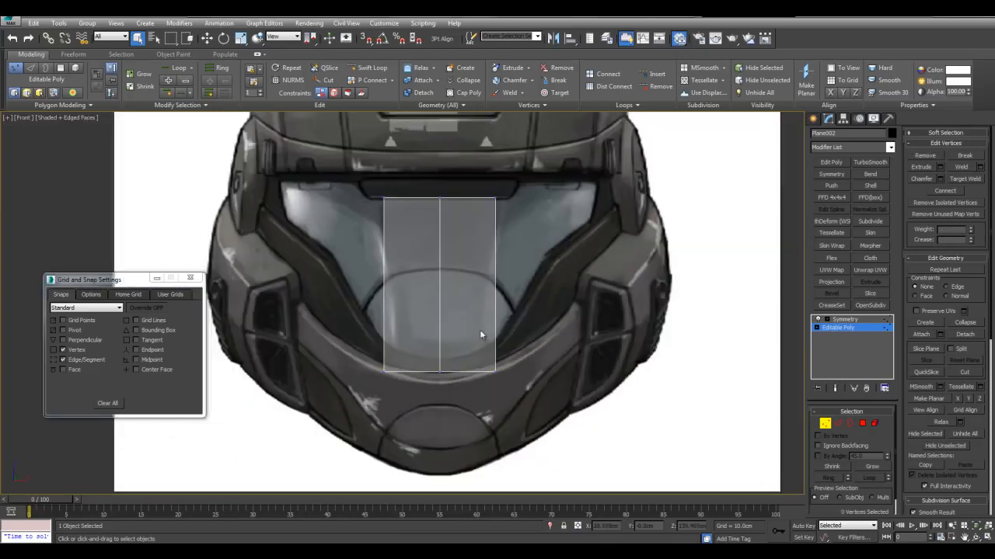
pyautogui.press('w')
pyautogui.moveTo(480, 331); pyautogui.dragTo(528, 329)
pyautogui.rightClick(528, 330)
pyautogui.moveTo(527, 330); pyautogui.dragTo(534, 320, button='middle')
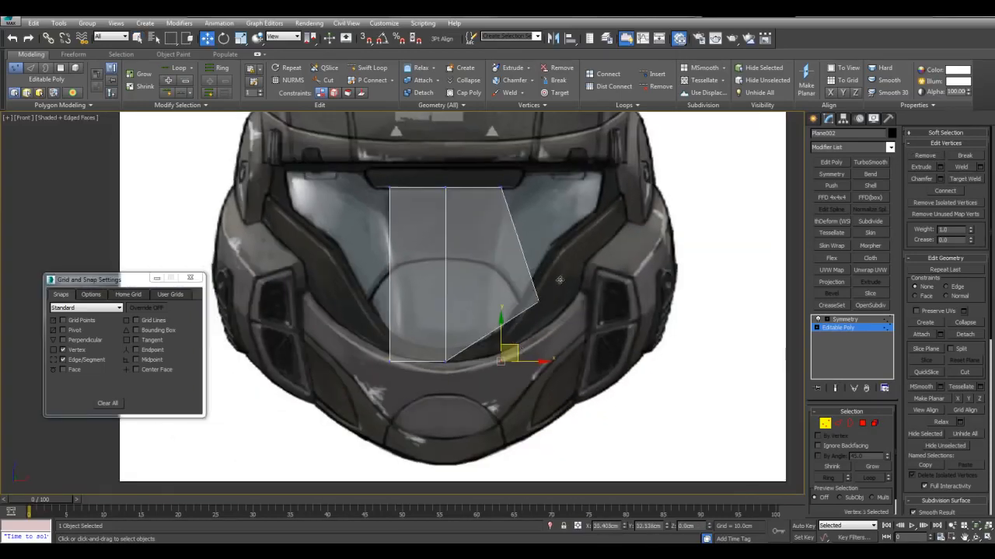
pyautogui.moveTo(531, 303); pyautogui.dragTo(620, 312, button='middle')
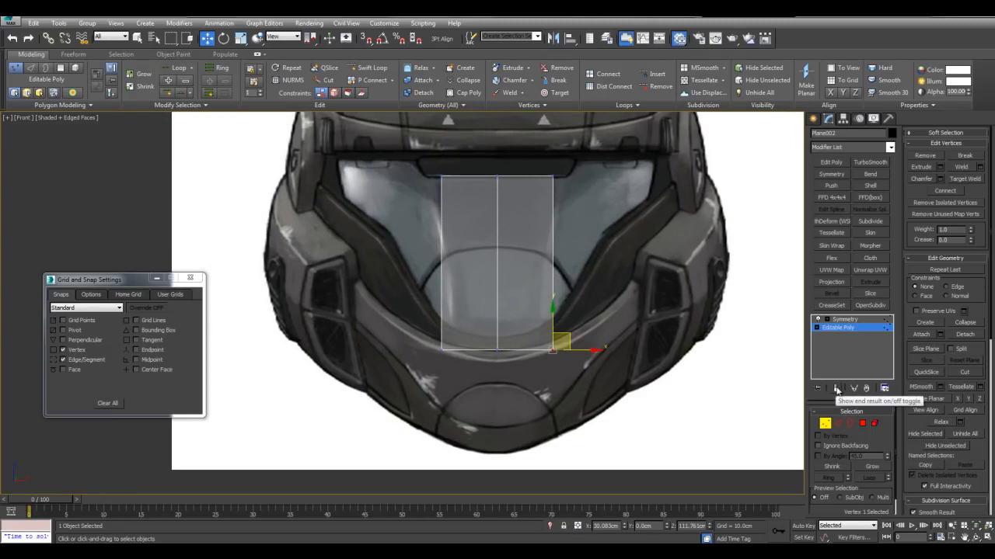
# Step: Turn on the end result display for the modifier stack and try moving the lower corner vertex with symmetry shown
pyautogui.click(837, 388)
pyautogui.moveTo(586, 344); pyautogui.dragTo(585, 378, button='middle')
pyautogui.moveTo(567, 370); pyautogui.dragTo(507, 222)
pyautogui.rightClick(506, 222)
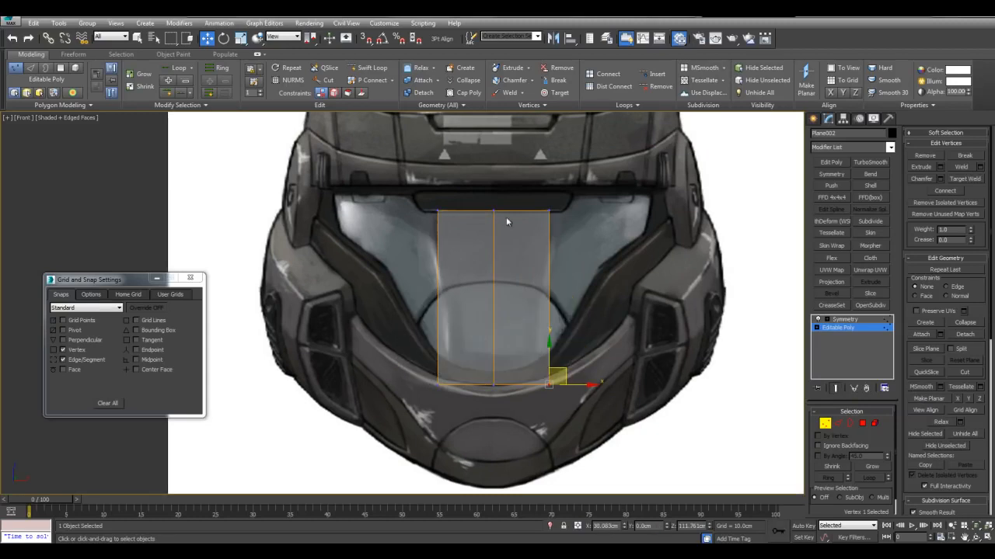
# Step: Turn off Show Cage in the Editable Poly's subdivision surface settings
pyautogui.scroll(3, 557, 282)
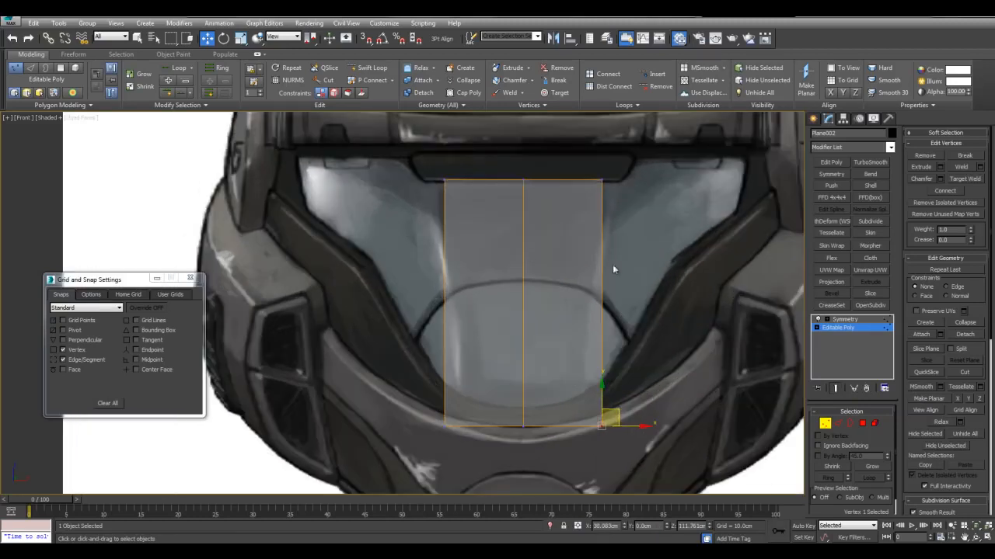
pyautogui.scroll(-5, 976, 448)
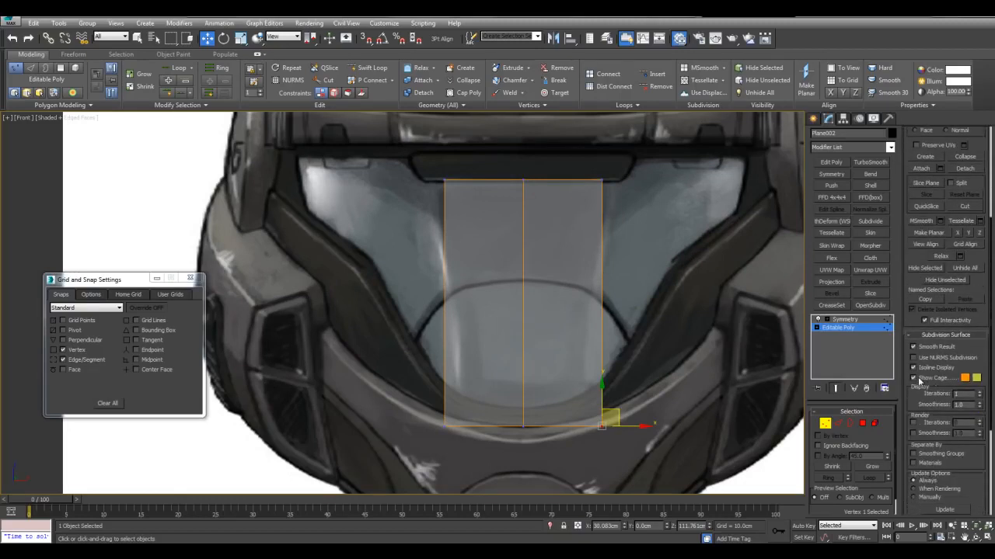
pyautogui.click(914, 378)
pyautogui.scroll(-4, 637, 276)
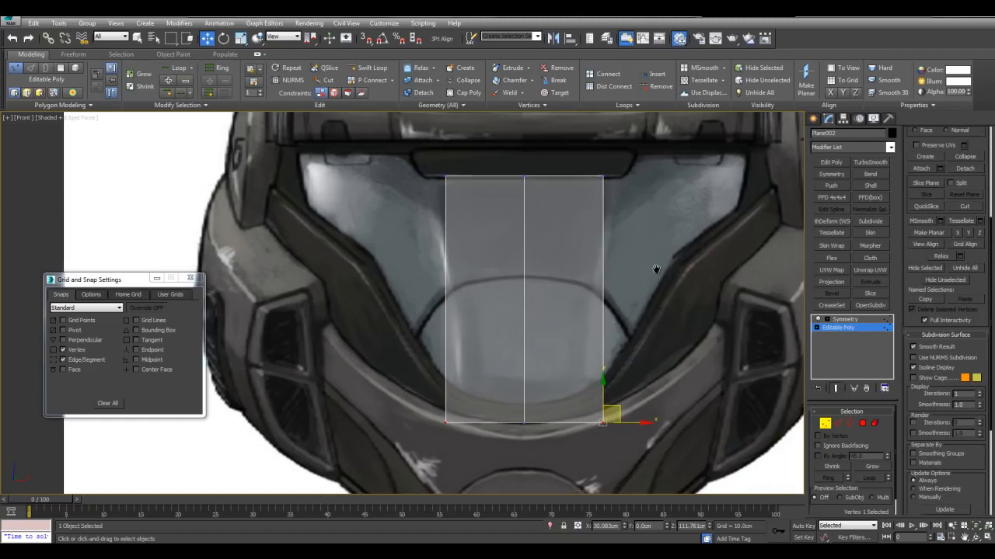
pyautogui.scroll(4, 630, 270)
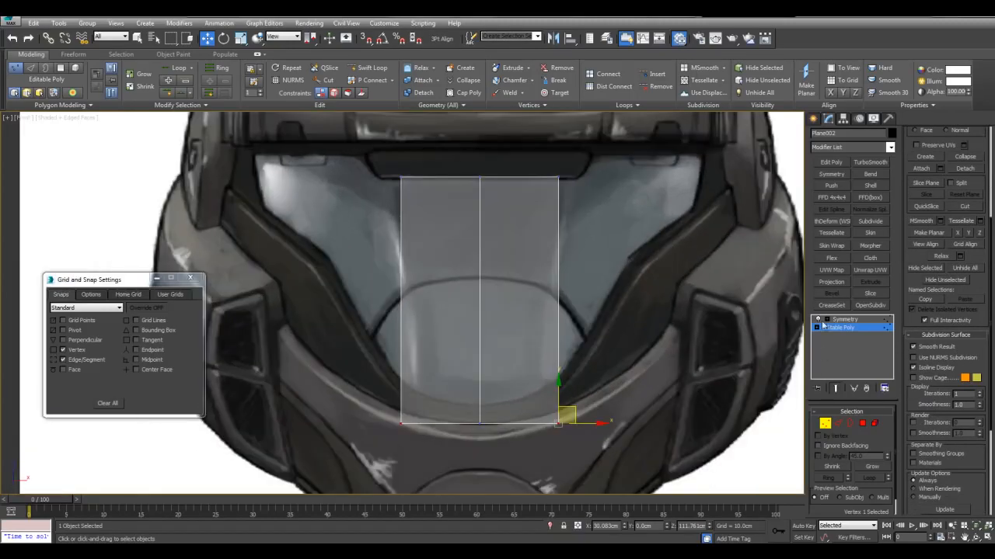
pyautogui.moveTo(728, 331)
pyautogui.mouseDown(button='middle')
pyautogui.moveTo(726, 301)
pyautogui.moveTo(724, 313)
pyautogui.mouseUp(button='middle')
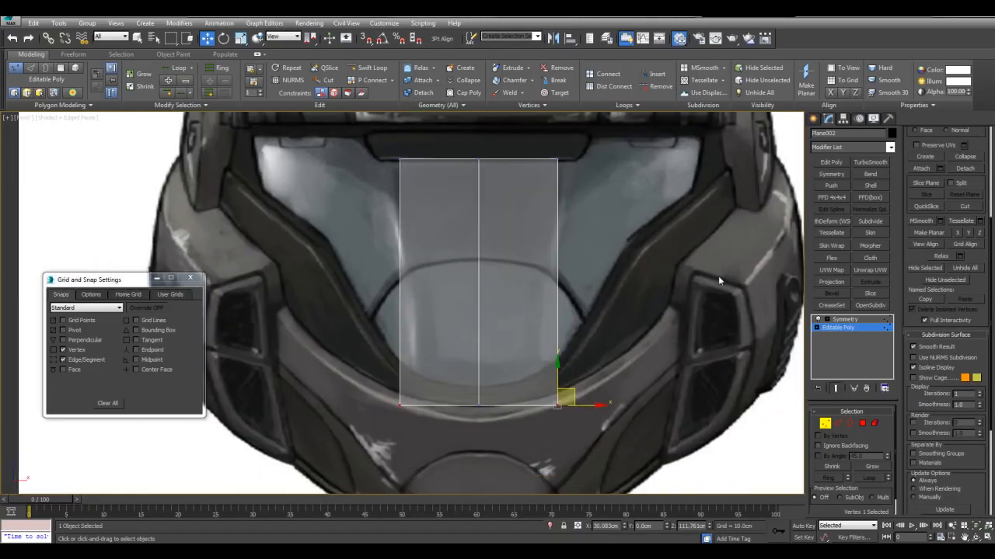
# Step: Leave vertex editing and add an OpenSubdiv modifier above the Symmetry modifier
pyautogui.moveTo(761, 316); pyautogui.dragTo(732, 324, button='middle')
pyautogui.press('1')
pyautogui.click(853, 322)
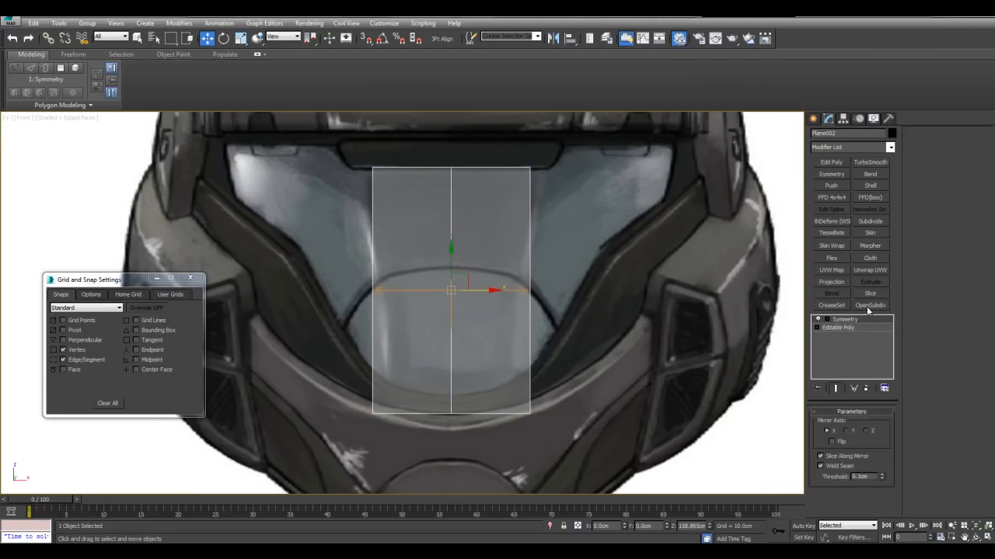
pyautogui.click(869, 305)
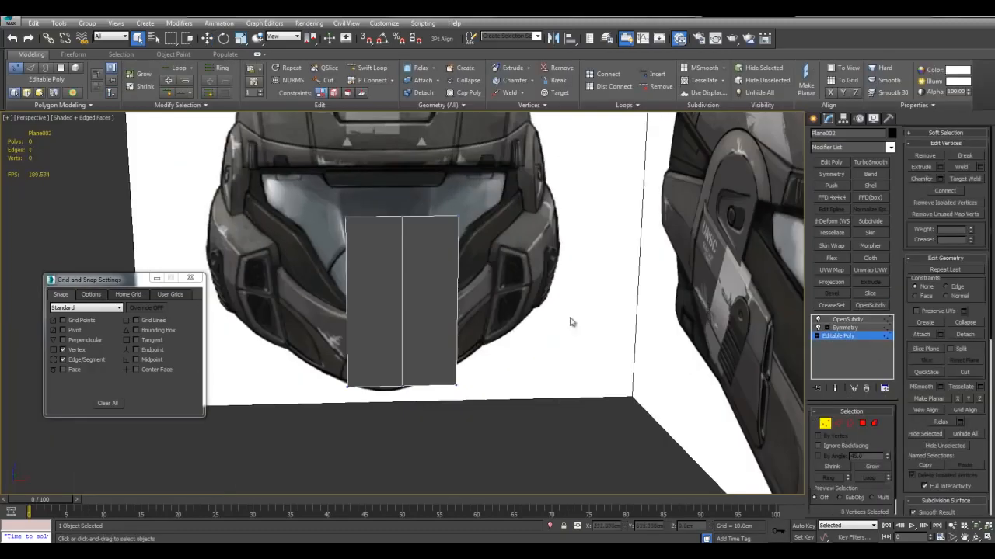
# Step: Delete the vertices of the plane's left half from the Editable Poly in the Perspective view
pyautogui.scroll(-3, 469, 242)
pyautogui.moveTo(380, 247); pyautogui.dragTo(426, 421)
pyautogui.press('Delete')
pyautogui.scroll(3, 594, 327)
# Step: Examine the remaining half of the plane at polygon, edge and vertex level of the Editable Poly
pyautogui.press('4')
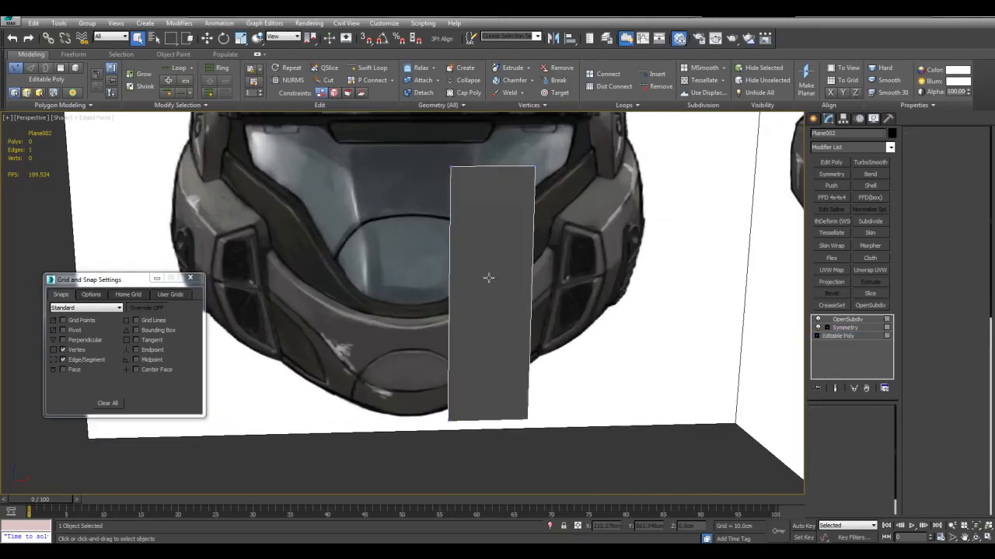
pyautogui.click(488, 278)
pyautogui.scroll(-2, 426, 200)
pyautogui.press('2')
pyautogui.moveTo(408, 187); pyautogui.dragTo(544, 401)
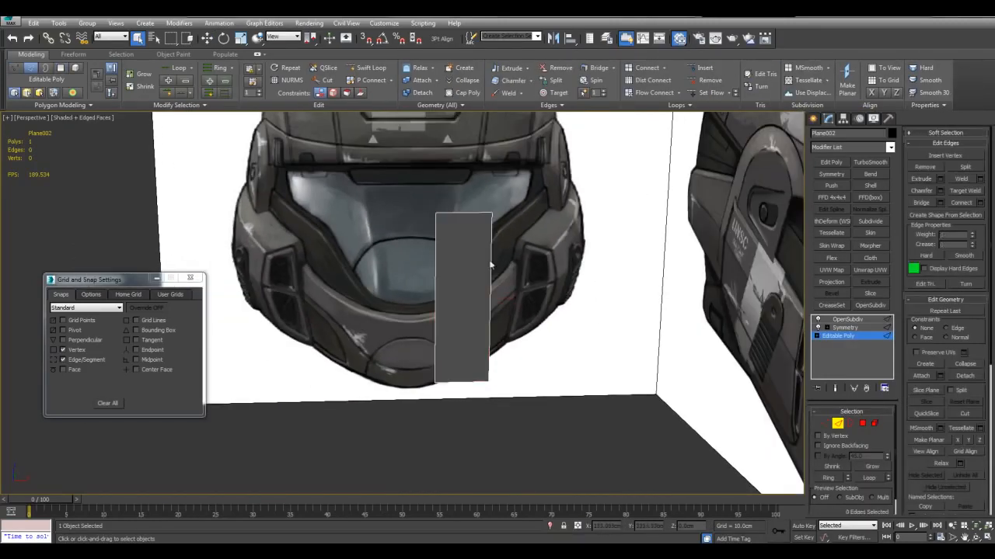
pyautogui.press('1')
pyautogui.moveTo(412, 184); pyautogui.dragTo(531, 447)
pyautogui.scroll(4, 614, 345)
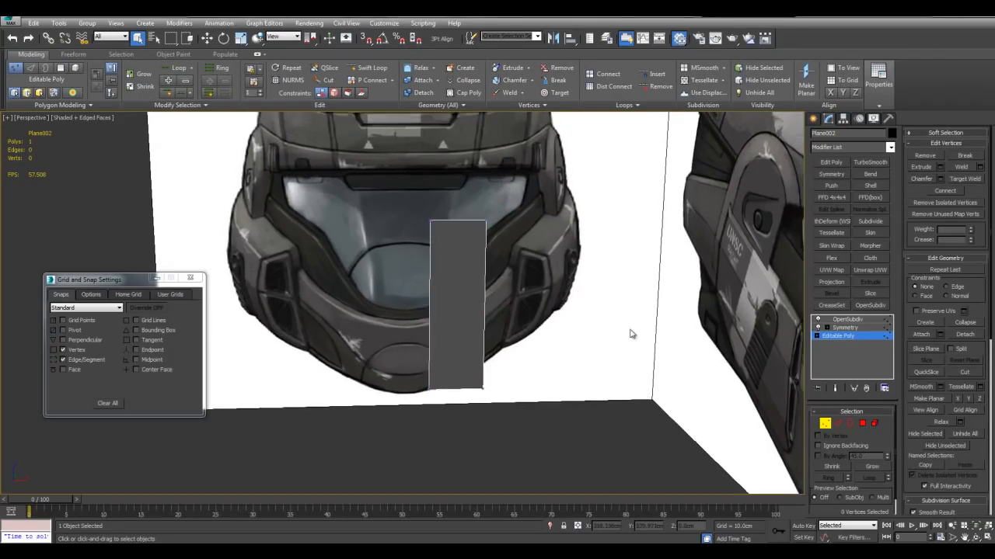
# Step: Turn on the end result display so the Symmetry modifier's mirrored half is shown during vertex editing
pyautogui.keyDown('alt'); pyautogui.moveTo(770, 329); pyautogui.dragTo(846, 398, button='middle'); pyautogui.keyUp('alt')
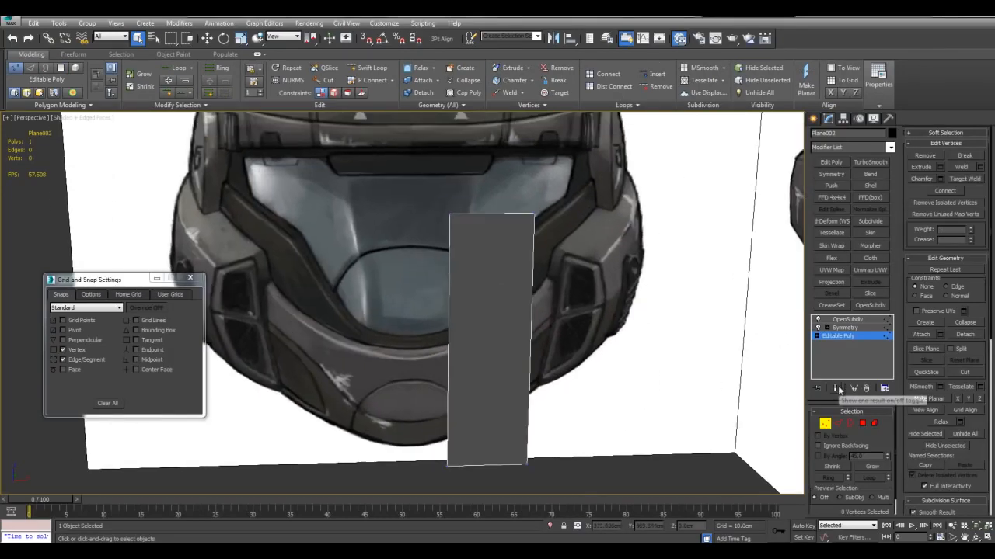
pyautogui.click(837, 389)
pyautogui.moveTo(738, 365); pyautogui.dragTo(716, 364, button='middle')
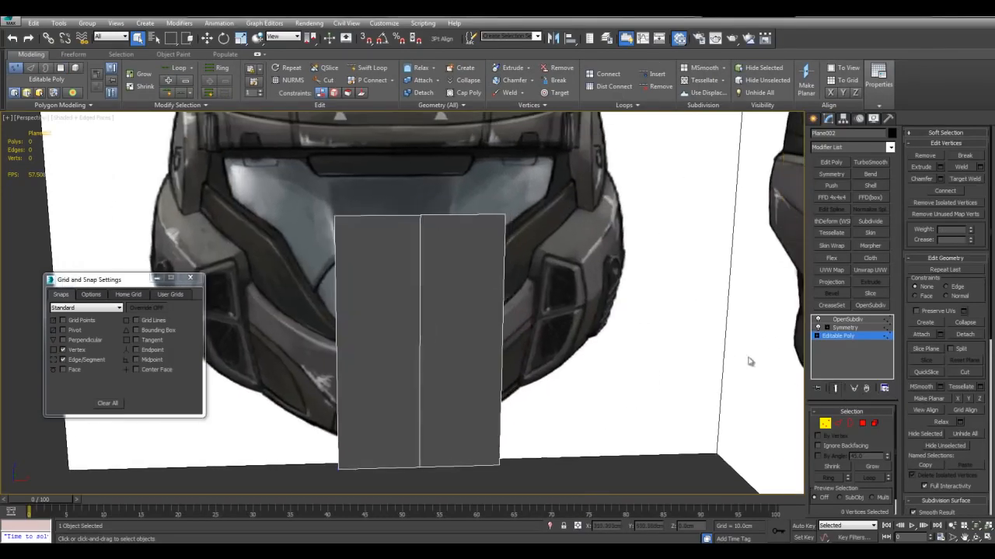
# Step: Add an Edit Poly modifier above the half plane's Editable Poly, below the Symmetry and OpenSubdiv modifiers
pyautogui.keyDown('alt'); pyautogui.moveTo(487, 300); pyautogui.dragTo(569, 313, button='middle'); pyautogui.keyUp('alt')
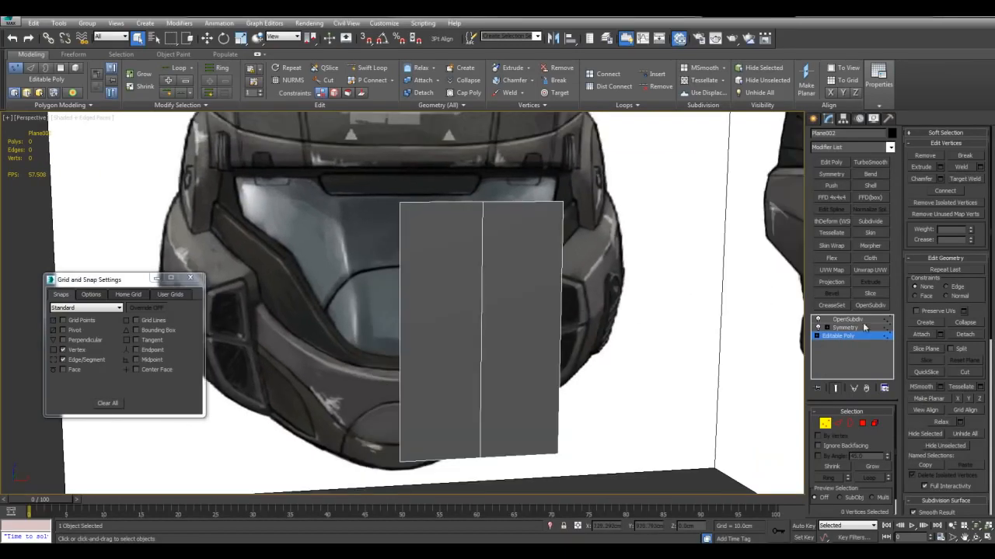
pyautogui.keyDown('alt'); pyautogui.moveTo(699, 339); pyautogui.dragTo(684, 292, button='middle'); pyautogui.keyUp('alt')
pyautogui.press('1')
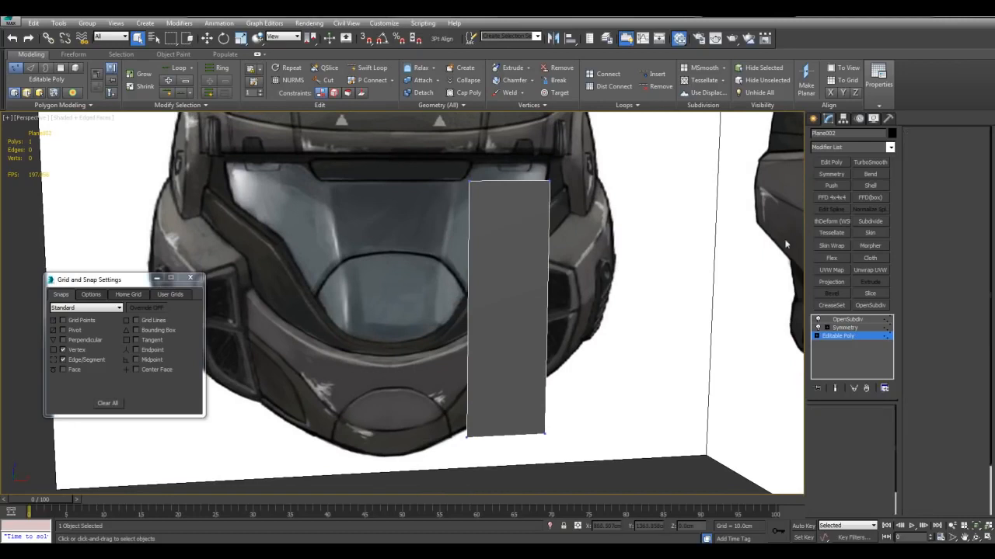
pyautogui.click(835, 164)
pyautogui.press('1')
# Step: Insert a horizontal edge across the middle of the half plane and move it outward toward the helmet's front
pyautogui.moveTo(574, 300); pyautogui.dragTo(533, 315, button='middle')
pyautogui.press('`')
pyautogui.hotkey('alt', '1')
pyautogui.click(548, 305)
pyautogui.press('w')
pyautogui.moveTo(438, 287); pyautogui.dragTo(722, 334)
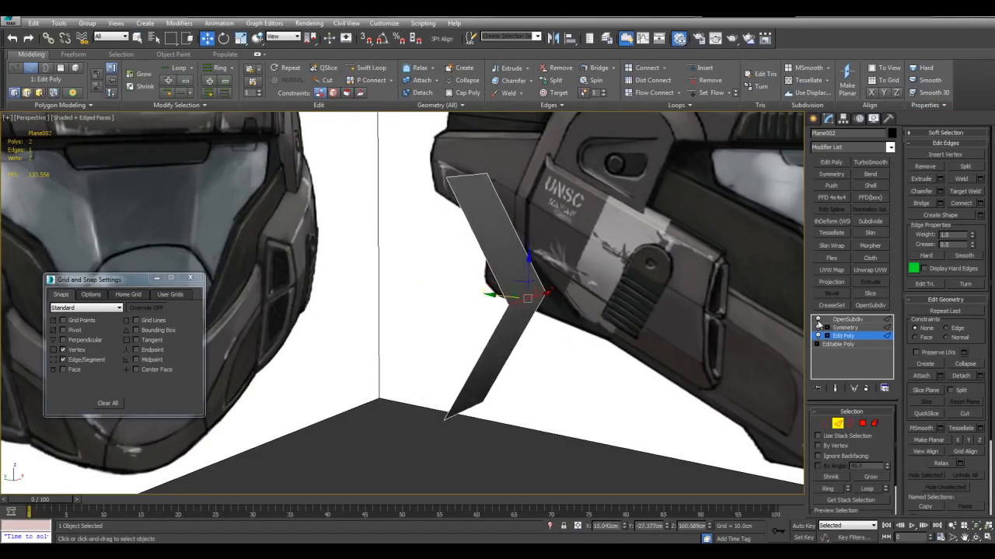
# Step: Try to move the middle edge again with the mirrored end result shown, and undo that move
pyautogui.moveTo(717, 320); pyautogui.dragTo(603, 328, button='middle')
pyautogui.click(837, 389)
pyautogui.moveTo(520, 328); pyautogui.dragTo(547, 334)
pyautogui.hotkey('ctrl', 'z')
pyautogui.moveTo(637, 348); pyautogui.dragTo(643, 326, button='middle')
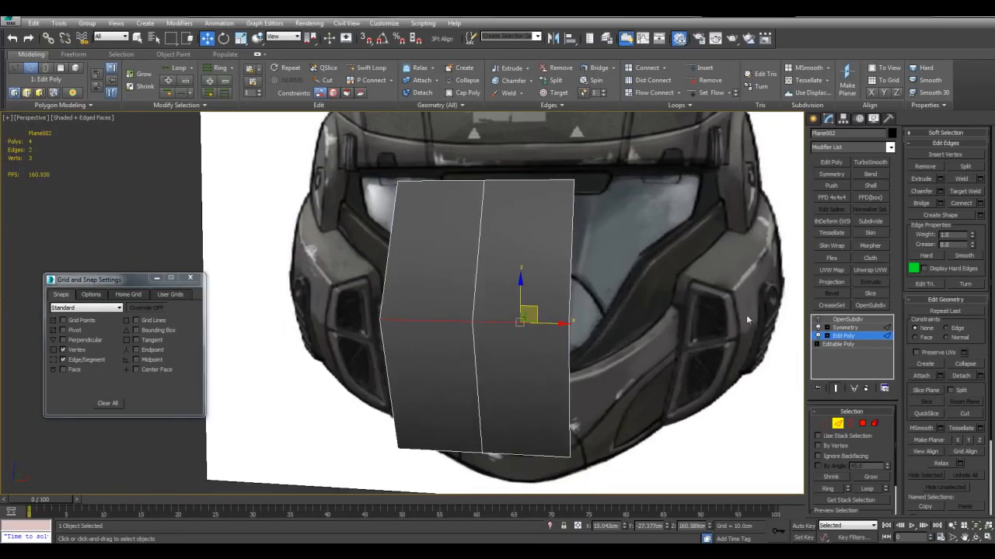
# Step: Turn on the OpenSubdiv modifier and move the strip's middle edge further outward and upward
pyautogui.click(818, 320)
pyautogui.keyDown('alt'); pyautogui.moveTo(706, 296); pyautogui.dragTo(584, 286, button='middle'); pyautogui.keyUp('alt')
pyautogui.press('`')
pyautogui.keyDown('alt'); pyautogui.moveTo(519, 255); pyautogui.dragTo(507, 285, button='middle'); pyautogui.keyUp('alt')
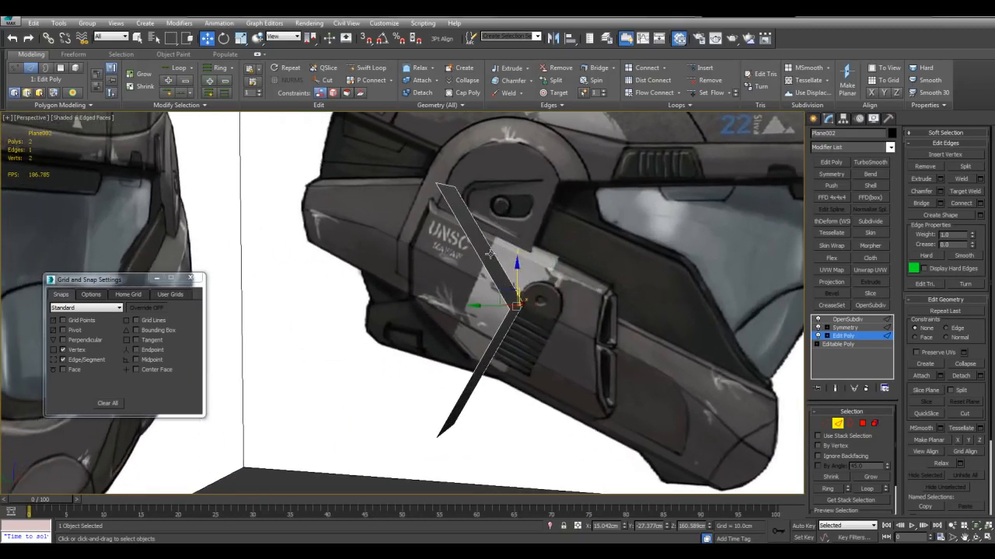
pyautogui.press('`')
pyautogui.keyDown('alt'); pyautogui.moveTo(601, 330); pyautogui.dragTo(577, 247, button='middle'); pyautogui.keyUp('alt')
pyautogui.press('`')
pyautogui.scroll(-2, 577, 249)
pyautogui.scroll(2, 577, 249)
pyautogui.click(638, 274)
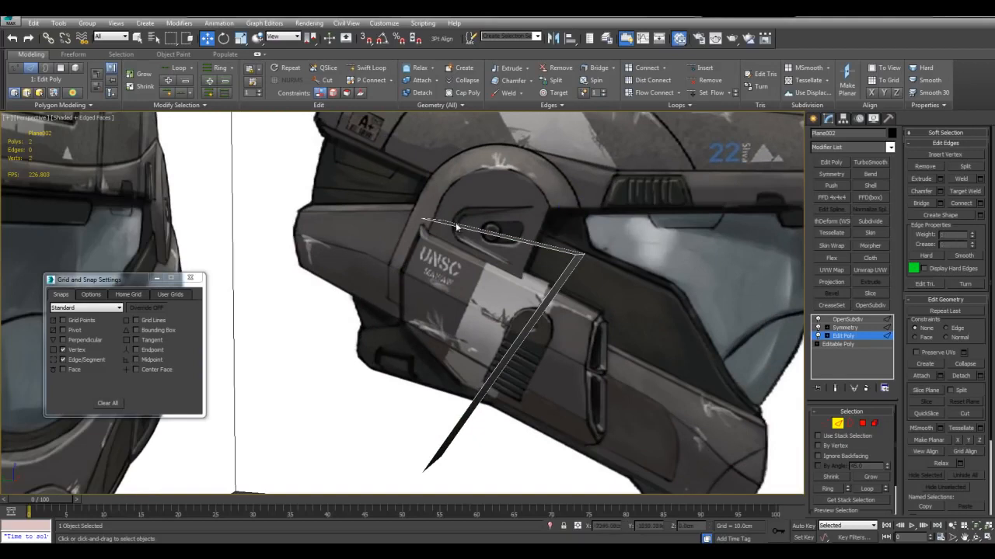
# Step: Leave edge editing, show the smoothed end result and set the OpenSubdiv iterations to 4
pyautogui.press('`')
pyautogui.press('2')
pyautogui.keyDown('alt'); pyautogui.moveTo(578, 318); pyautogui.dragTo(592, 319, button='middle'); pyautogui.keyUp('alt')
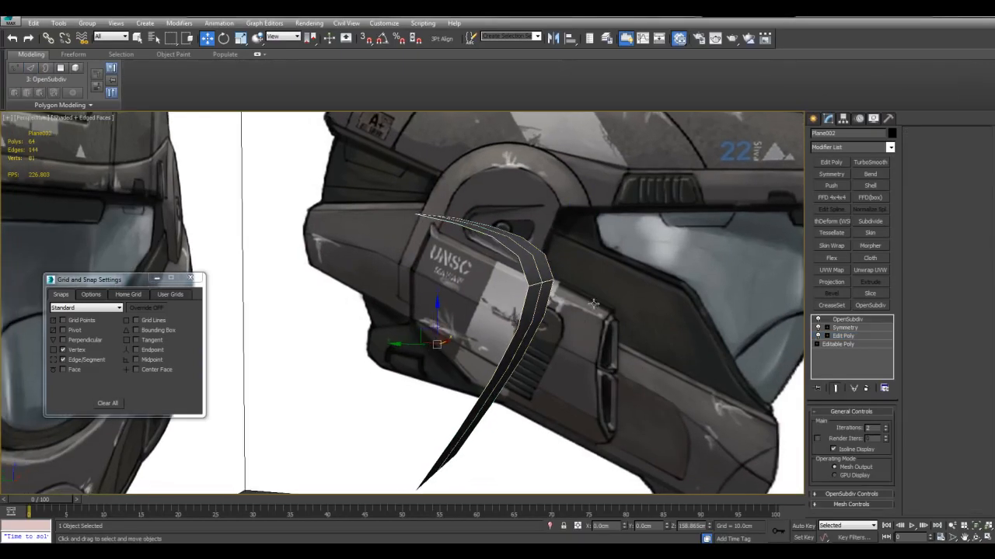
pyautogui.click(886, 430)
pyautogui.click(887, 428)
pyautogui.click(886, 428)
pyautogui.click(887, 428)
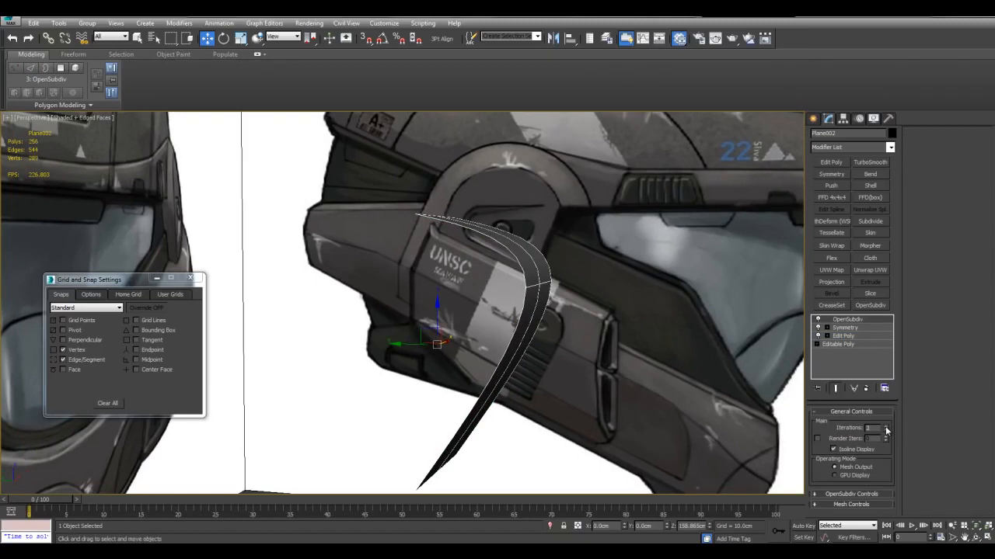
pyautogui.click(887, 428)
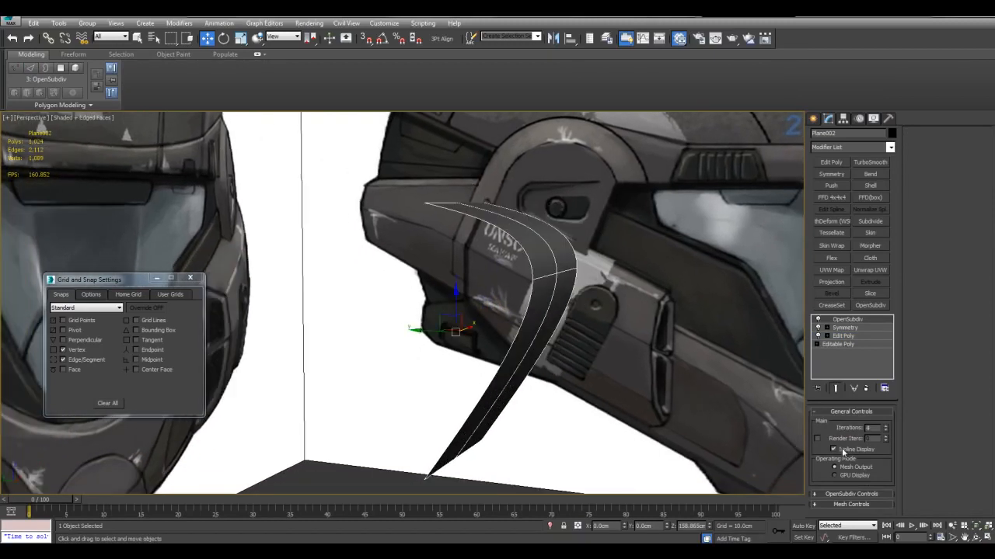
# Step: Examine the full subdivided mesh without Isoline Display, restore Isoline Display and return to the Edit Poly modifier
pyautogui.click(842, 451)
pyautogui.keyDown('alt'); pyautogui.moveTo(765, 350); pyautogui.dragTo(468, 274, button='middle'); pyautogui.keyUp('alt')
pyautogui.keyDown('alt'); pyautogui.moveTo(541, 270); pyautogui.dragTo(568, 273, button='middle'); pyautogui.keyUp('alt')
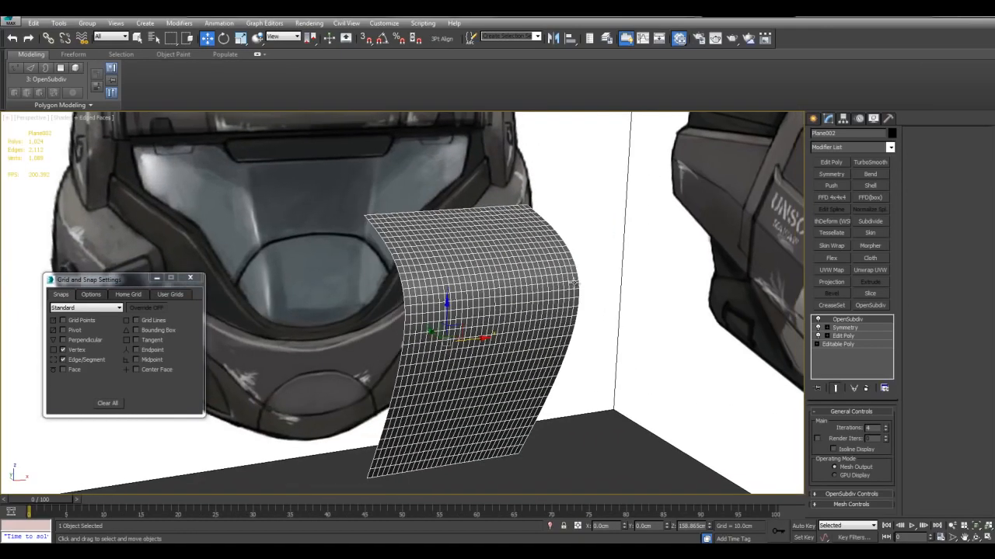
pyautogui.scroll(3, 568, 273)
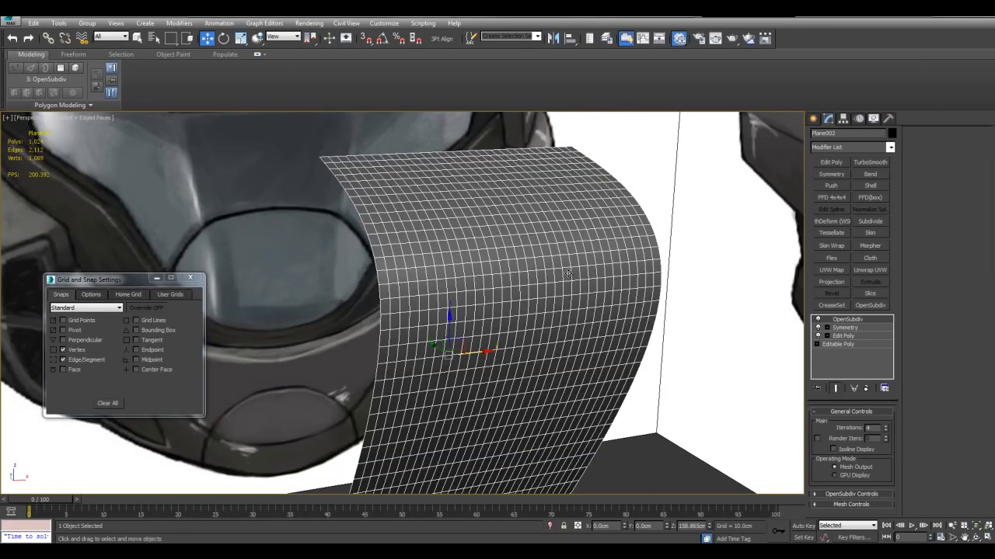
pyautogui.click(833, 449)
pyautogui.keyDown('alt'); pyautogui.moveTo(683, 365); pyautogui.dragTo(631, 267, button='middle'); pyautogui.keyUp('alt')
pyautogui.click(840, 336)
# Step: Look up the Show End Result action in the keyboard shortcuts of the user interface customization
pyautogui.click(384, 22)
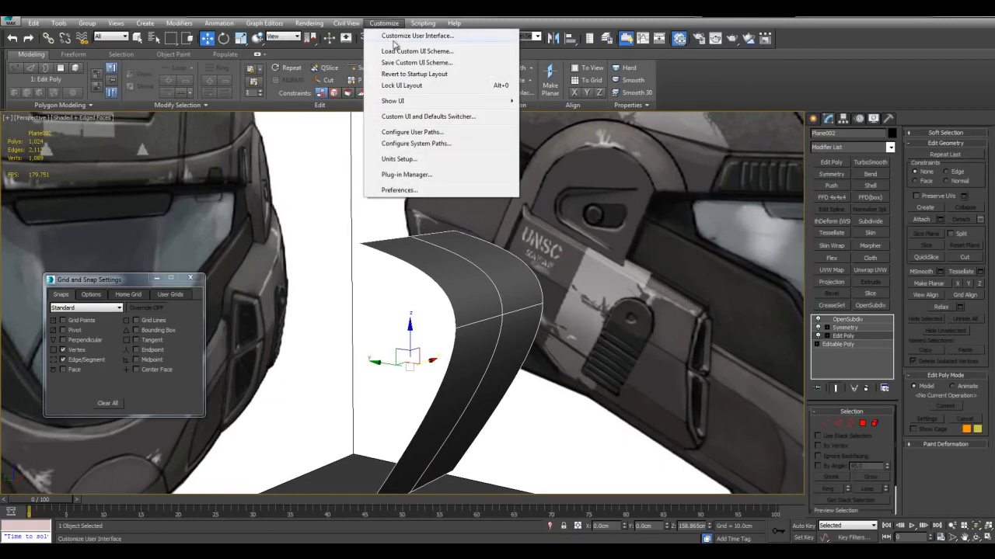
pyautogui.click(394, 37)
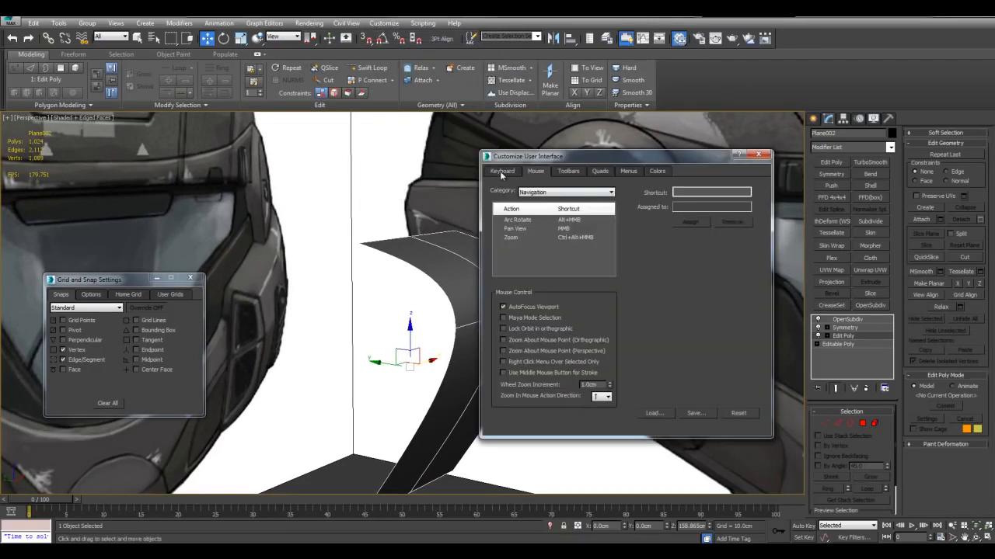
pyautogui.click(501, 171)
pyautogui.click(528, 261)
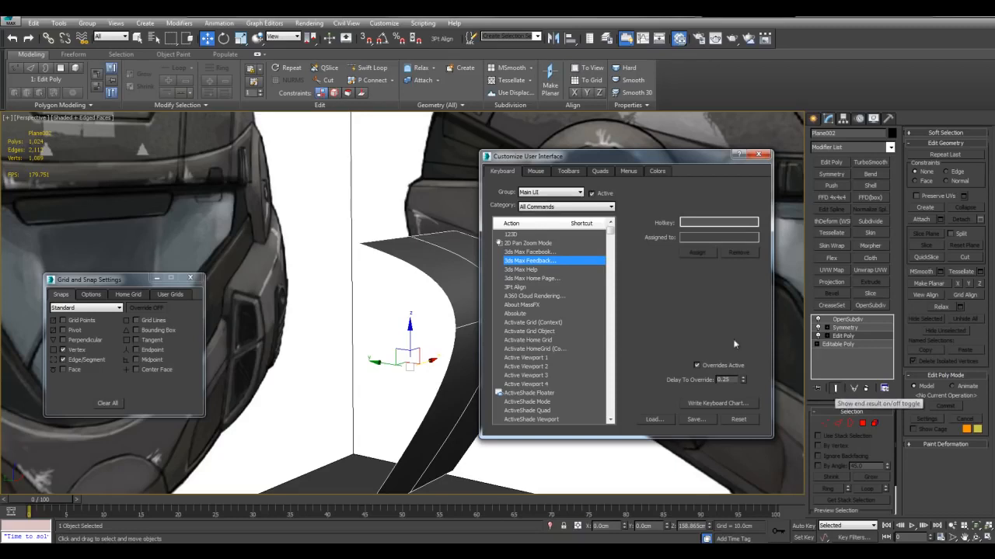
pyautogui.click(586, 287)
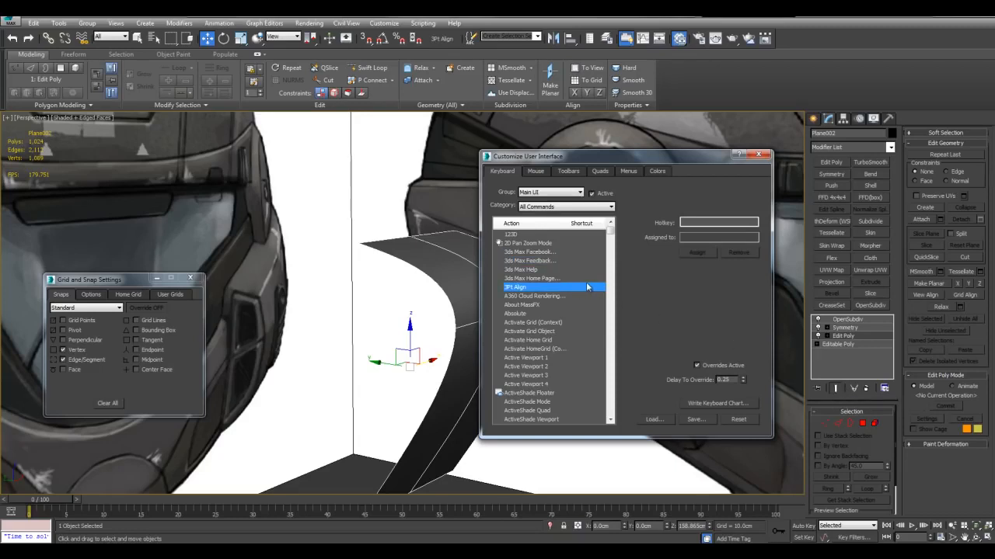
pyautogui.write('sh')
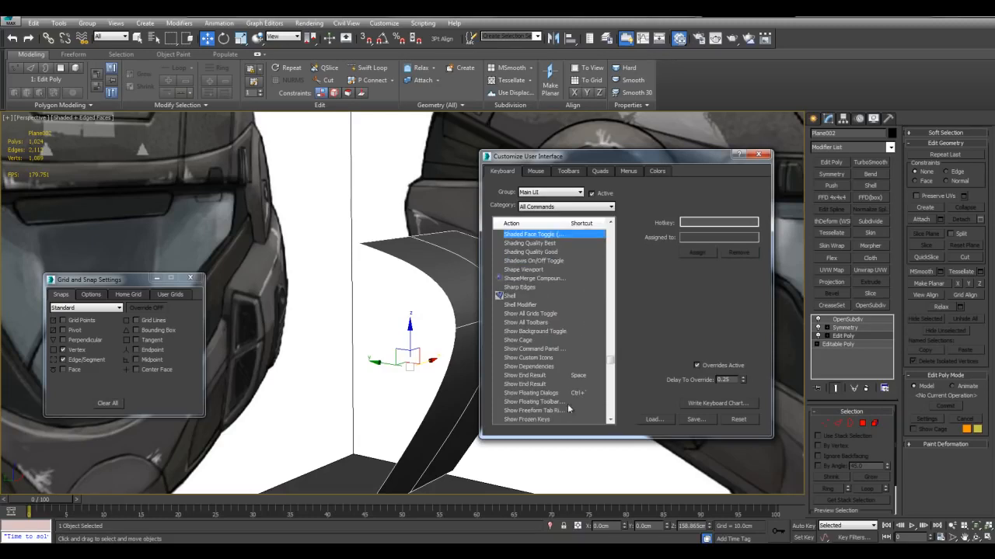
pyautogui.click(533, 376)
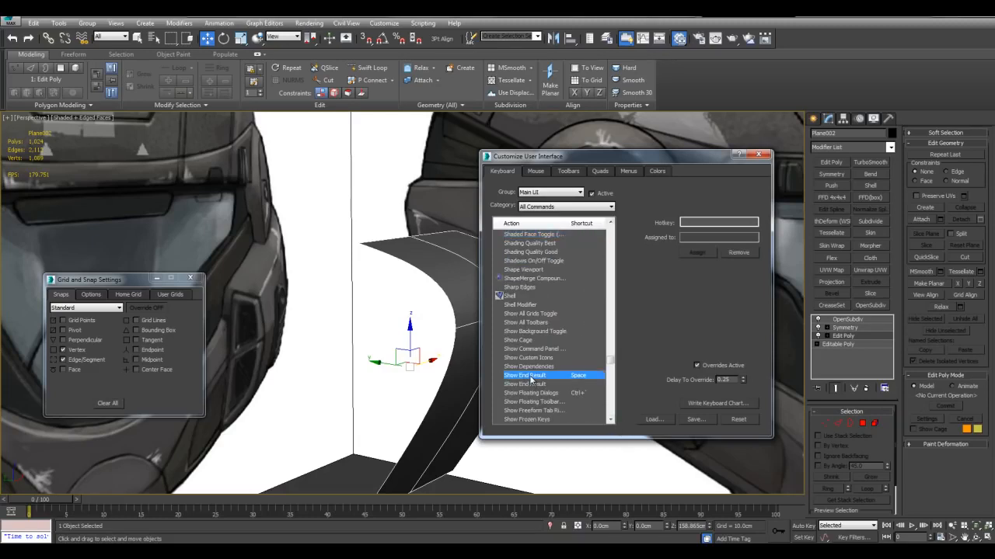
# Step: Compare the two Show End Result entries in the shortcut list and close the customization dialog
pyautogui.click(539, 386)
pyautogui.click(536, 377)
pyautogui.click(536, 385)
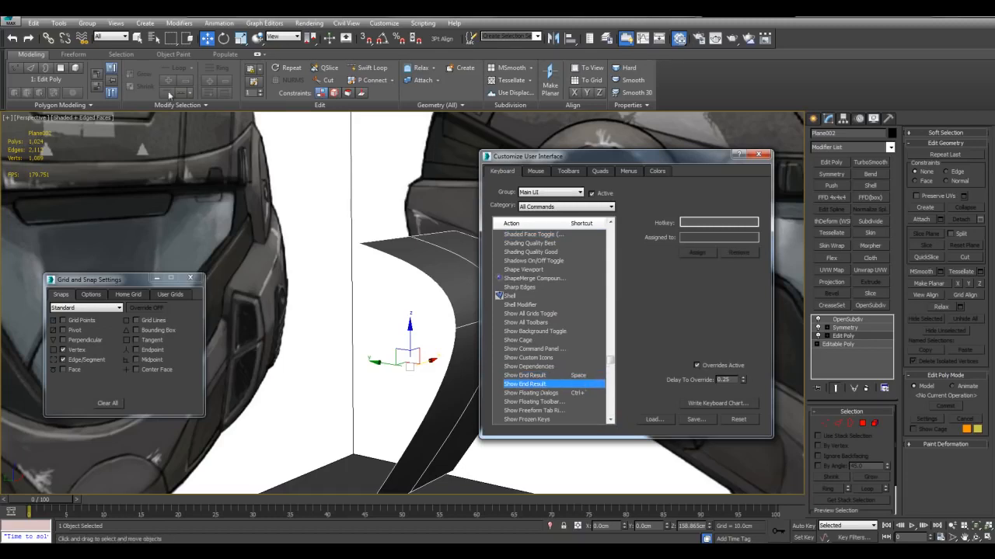
pyautogui.moveTo(359, 214); pyautogui.dragTo(354, 222, button='middle')
pyautogui.moveTo(401, 177)
pyautogui.mouseDown(button='middle')
pyautogui.moveTo(382, 204)
pyautogui.moveTo(404, 164)
pyautogui.moveTo(408, 185)
pyautogui.mouseUp(button='middle')
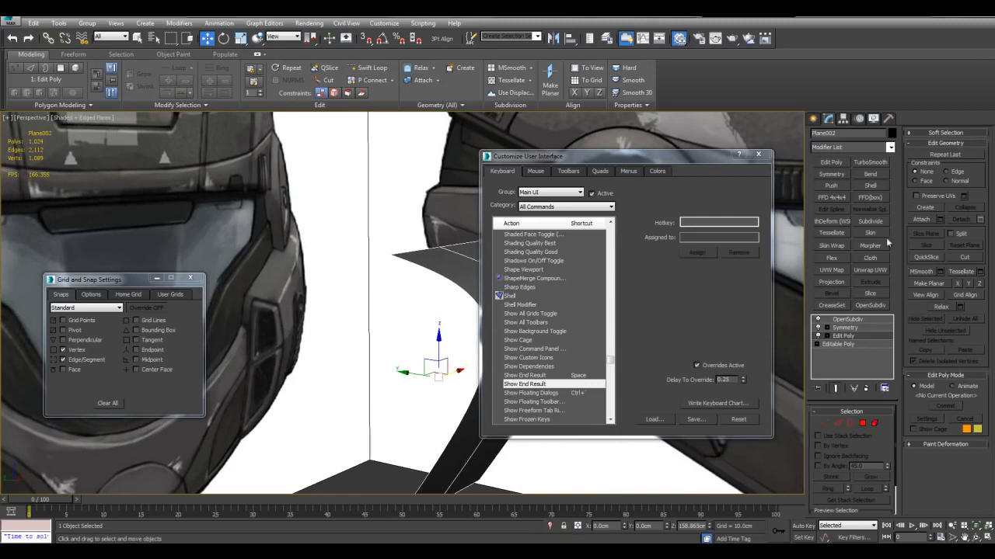
pyautogui.click(535, 376)
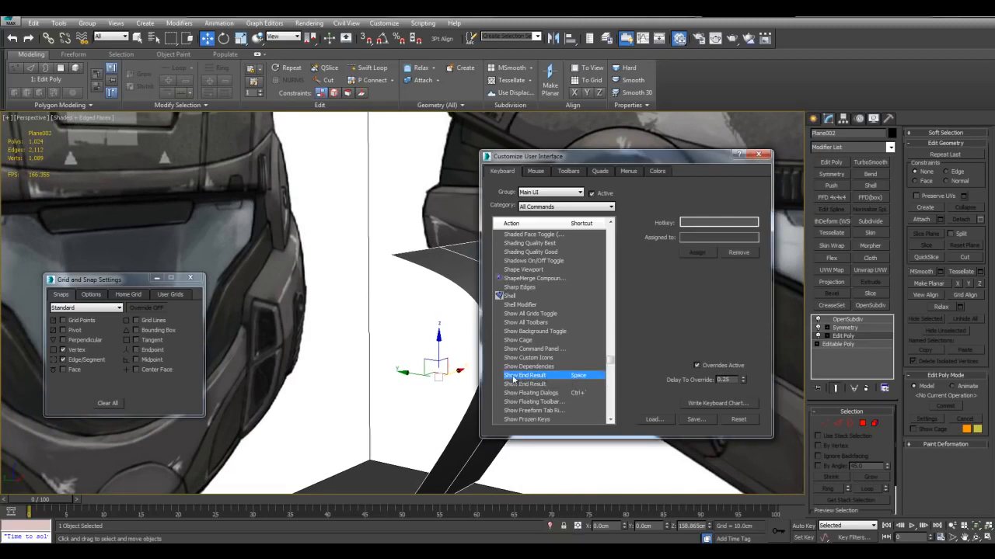
pyautogui.click(528, 384)
pyautogui.click(536, 376)
pyautogui.click(761, 158)
# Step: Toggle the end result display repeatedly to compare the Edit Poly cage with the smoothed, mirrored surface
pyautogui.moveTo(649, 290)
pyautogui.mouseDown(button='middle')
pyautogui.moveTo(617, 255)
pyautogui.moveTo(619, 266)
pyautogui.moveTo(635, 256)
pyautogui.moveTo(664, 277)
pyautogui.moveTo(649, 297)
pyautogui.mouseUp(button='middle')
pyautogui.press('space')
pyautogui.press('space')
pyautogui.press('space')
pyautogui.press('space')
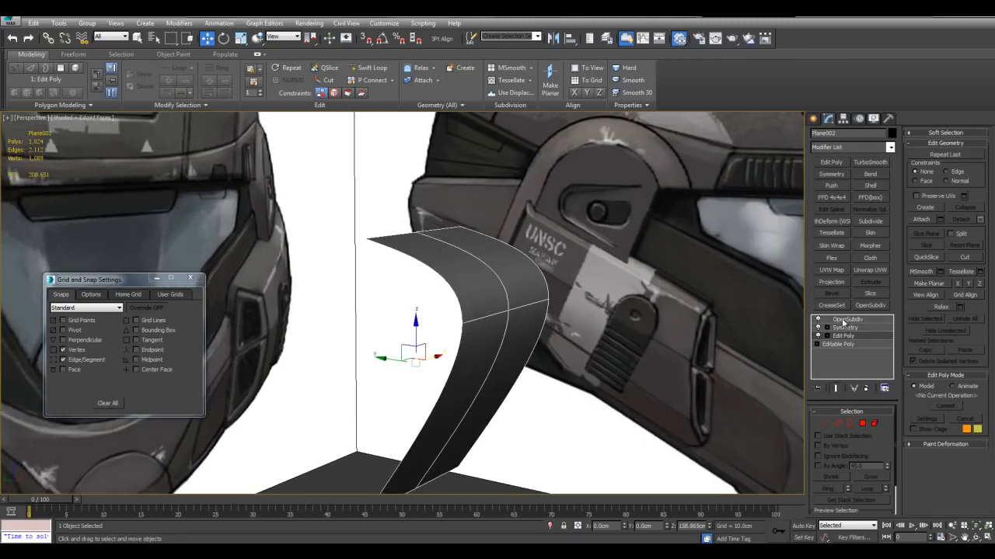
pyautogui.keyDown('alt'); pyautogui.moveTo(719, 322); pyautogui.dragTo(658, 317, button='middle'); pyautogui.keyUp('alt')
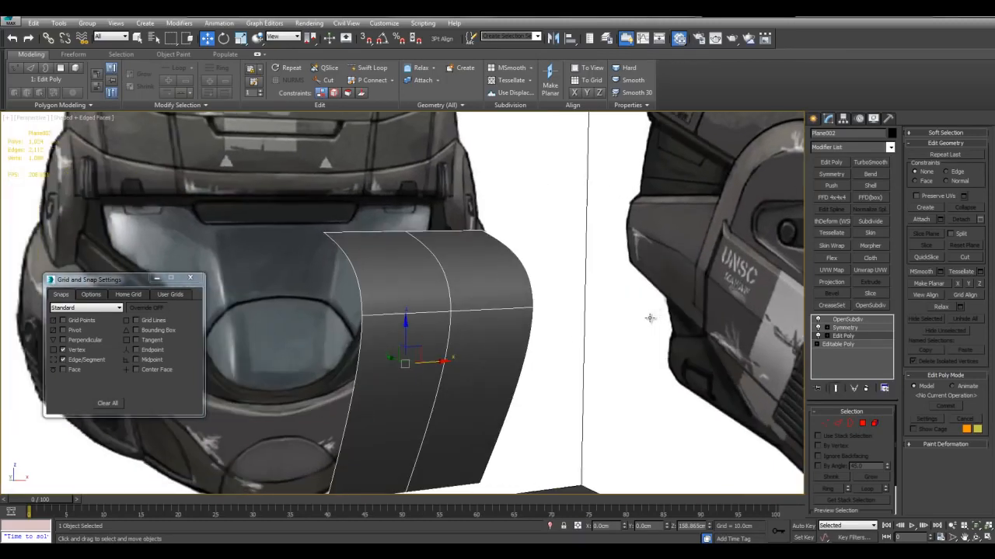
# Step: Hide the end result and reposition the strip's middle horizontal edge in the Edit Poly
pyautogui.press('space')
pyautogui.press('1')
pyautogui.moveTo(366, 215); pyautogui.dragTo(619, 366)
pyautogui.keyDown('alt'); pyautogui.moveTo(619, 366); pyautogui.dragTo(403, 294, button='middle'); pyautogui.keyUp('alt')
pyautogui.click(565, 229)
pyautogui.press('2')
pyautogui.click(486, 333)
pyautogui.moveTo(408, 288); pyautogui.dragTo(446, 318)
# Step: Add a second horizontal edge across the strip and move it outward to form an upright front face
pyautogui.moveTo(377, 284); pyautogui.dragTo(415, 290, button='middle')
pyautogui.moveTo(415, 290); pyautogui.dragTo(610, 292)
pyautogui.click(610, 293)
pyautogui.moveTo(610, 292)
pyautogui.mouseDown(button='middle')
pyautogui.moveTo(628, 262)
pyautogui.moveTo(628, 300)
pyautogui.moveTo(458, 310)
pyautogui.mouseUp(button='middle')
pyautogui.press('F4')
pyautogui.press('F4')
pyautogui.click(475, 318)
pyautogui.moveTo(467, 298); pyautogui.dragTo(534, 300)
pyautogui.rightClick(535, 300)
pyautogui.moveTo(534, 299); pyautogui.dragTo(552, 284, button='middle')
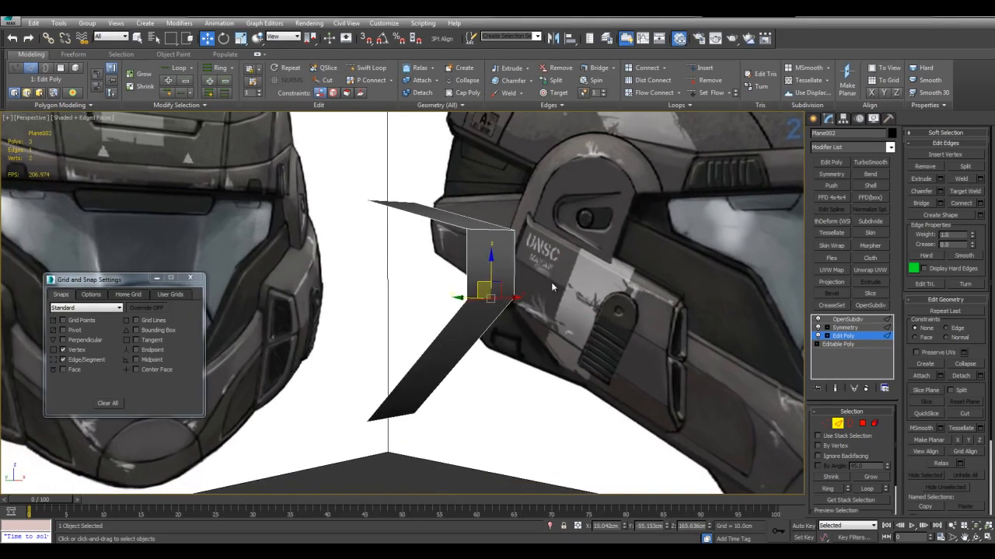
# Step: Move the strip's lower horizontal edge outward and downward
pyautogui.hotkey('ctrl', 'q')
pyautogui.moveTo(482, 288); pyautogui.dragTo(639, 383)
pyautogui.hotkey('ctrl', 'q')
# Step: Select the strip's upper horizontal edge and move it outward while previewing the end result
pyautogui.click(482, 230)
pyautogui.moveTo(498, 231); pyautogui.dragTo(501, 347, button='middle')
pyautogui.scroll(-5, 637, 314)
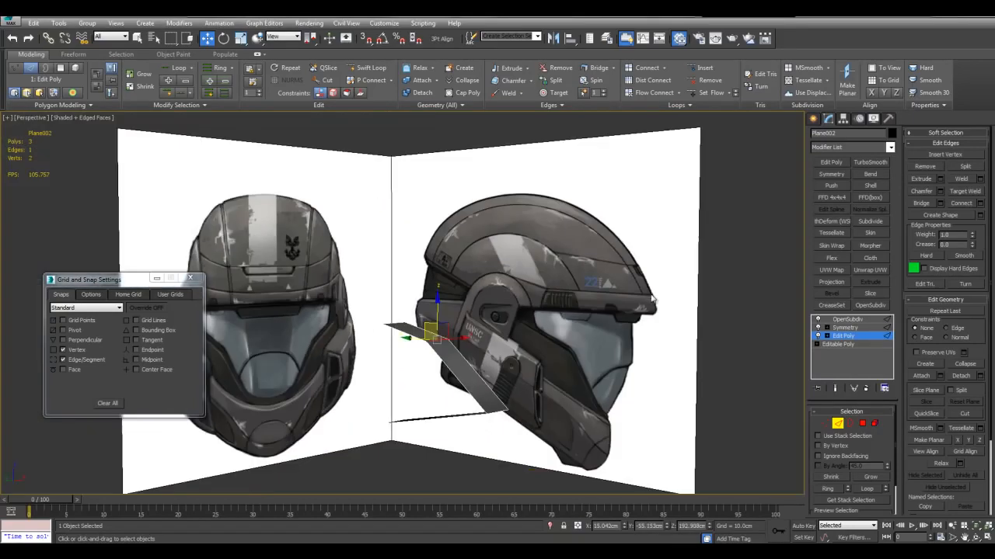
pyautogui.scroll(5, 699, 293)
pyautogui.scroll(2, 715, 286)
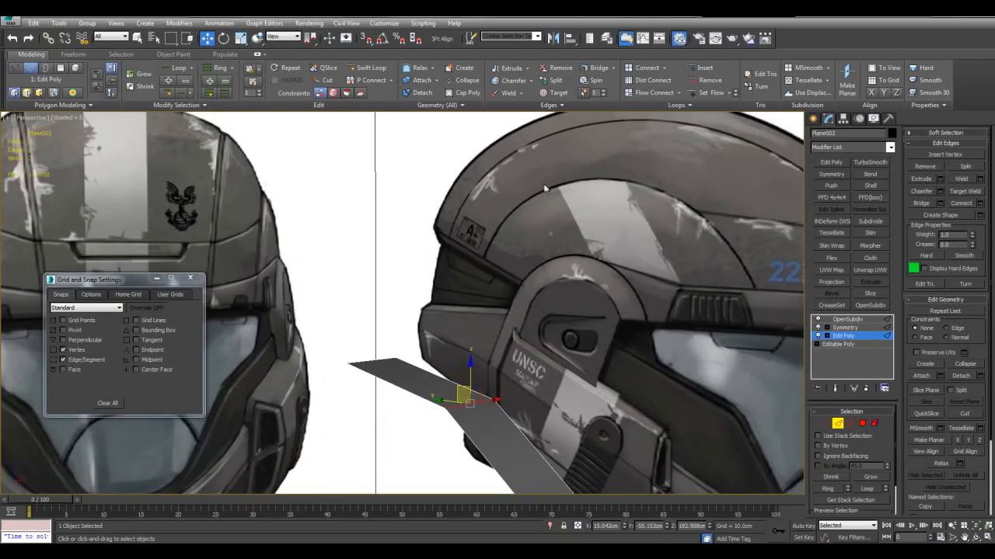
pyautogui.moveTo(726, 286); pyautogui.dragTo(700, 202, button='middle')
pyautogui.scroll(-3, 546, 291)
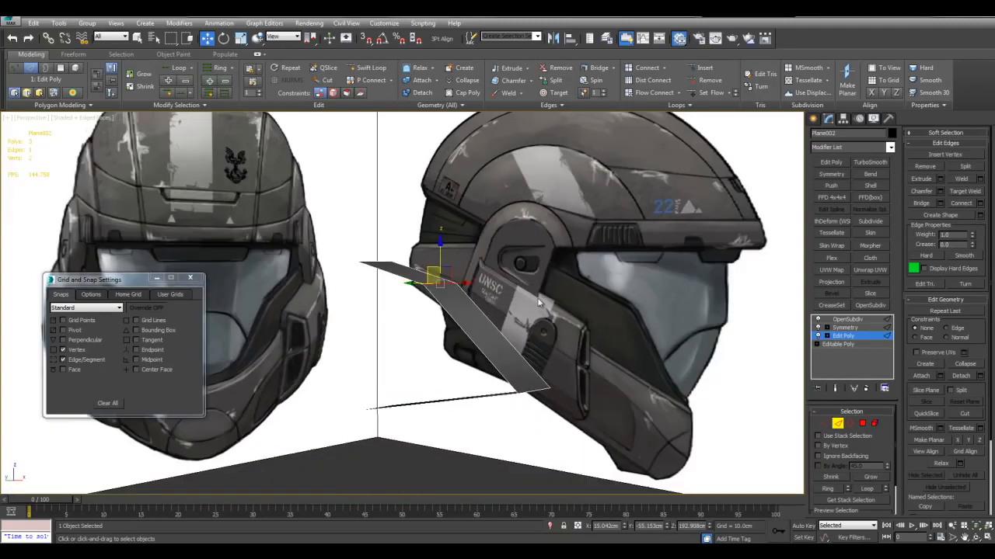
pyautogui.keyDown('alt'); pyautogui.moveTo(506, 327); pyautogui.dragTo(530, 301, button='middle'); pyautogui.keyUp('alt')
pyautogui.keyDown('alt'); pyautogui.moveTo(443, 261); pyautogui.dragTo(503, 286, button='middle'); pyautogui.keyUp('alt')
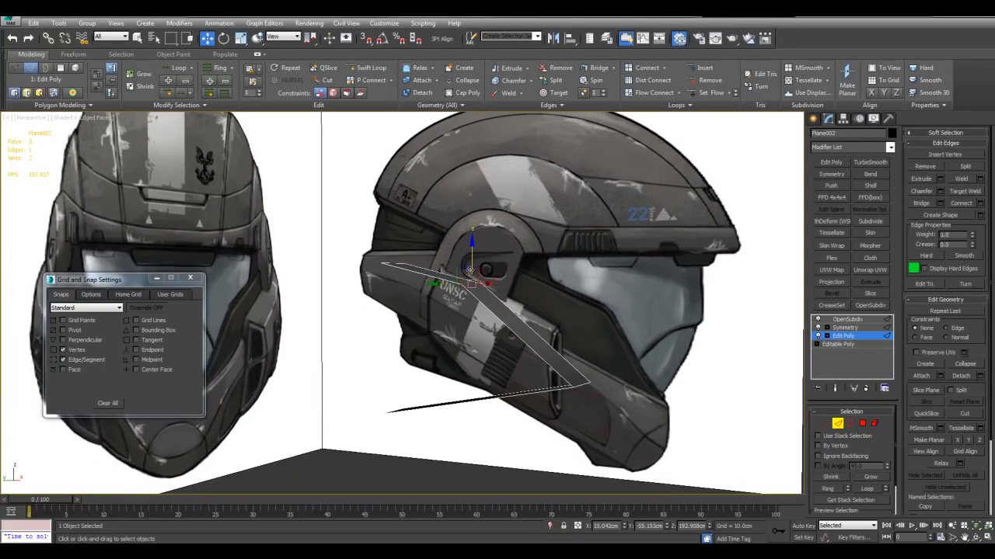
pyautogui.press('space')
pyautogui.moveTo(465, 275); pyautogui.dragTo(513, 296)
pyautogui.press('space')
pyautogui.keyDown('alt'); pyautogui.moveTo(534, 323); pyautogui.dragTo(680, 295, button='middle'); pyautogui.keyUp('alt')
# Step: Leave edge editing and turn off Isoline Display in the OpenSubdiv modifier
pyautogui.press('2')
pyautogui.press('q')
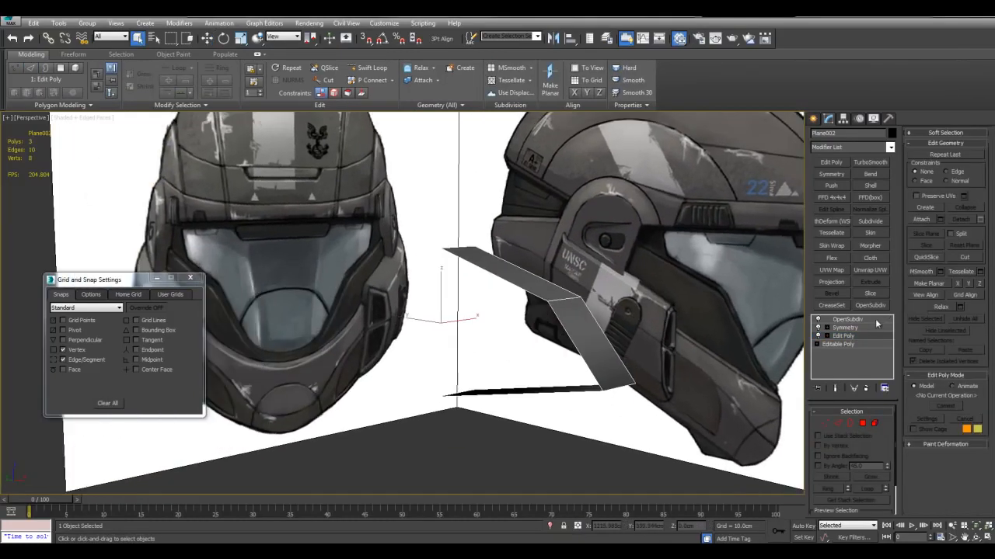
pyautogui.click(873, 321)
pyautogui.click(833, 449)
pyautogui.keyDown('alt'); pyautogui.moveTo(613, 365); pyautogui.dragTo(704, 381, button='middle'); pyautogui.keyUp('alt')
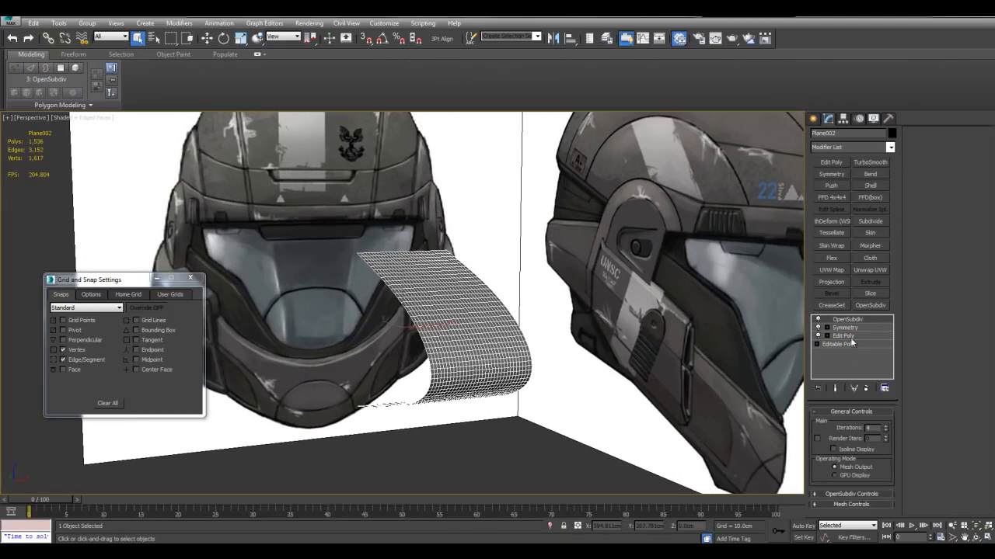
# Step: Examine the low-polygon cage at the Edit Poly level from several angles
pyautogui.click(851, 337)
pyautogui.keyDown('alt'); pyautogui.moveTo(544, 365); pyautogui.dragTo(482, 373, button='middle'); pyautogui.keyUp('alt')
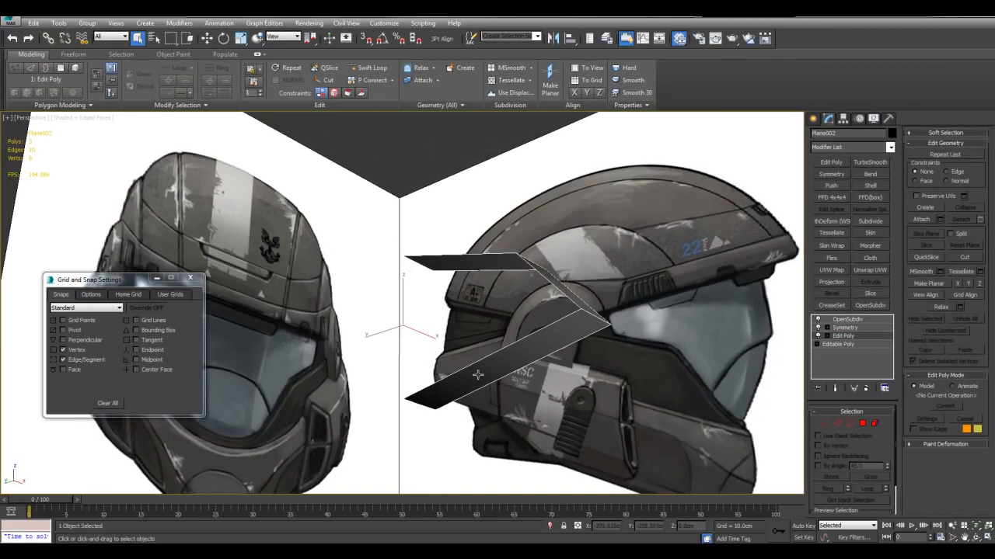
pyautogui.keyDown('alt'); pyautogui.moveTo(606, 298); pyautogui.dragTo(554, 308, button='middle'); pyautogui.keyUp('alt')
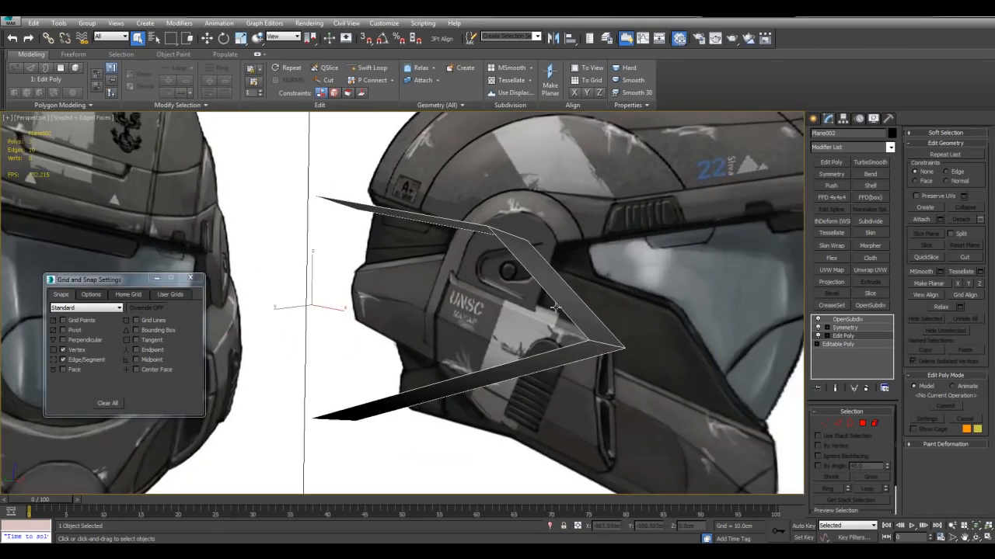
# Step: Set the OpenSubdiv iterations to 2
pyautogui.click(840, 320)
pyautogui.keyDown('alt'); pyautogui.moveTo(668, 330); pyautogui.dragTo(579, 365, button='middle'); pyautogui.keyUp('alt')
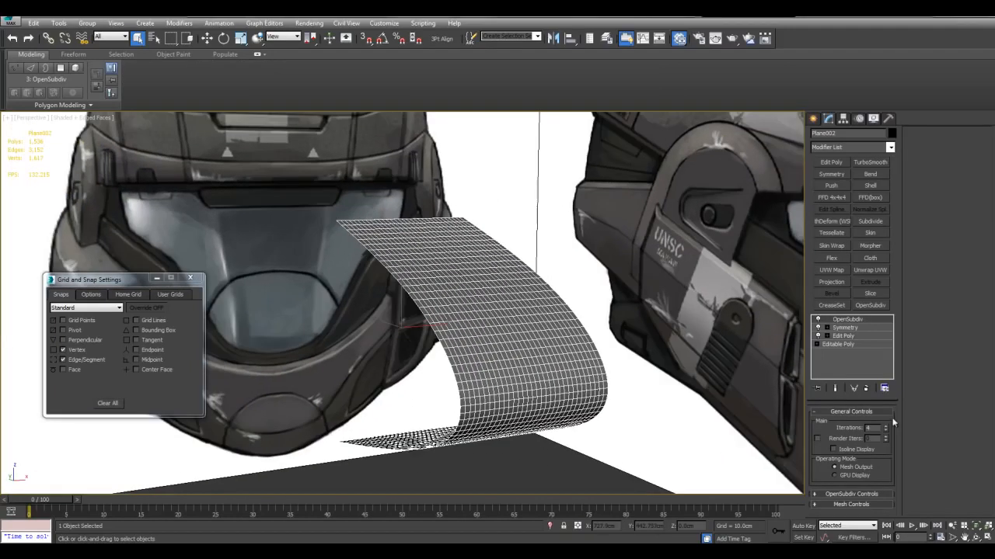
pyautogui.click(885, 431)
pyautogui.click(885, 431)
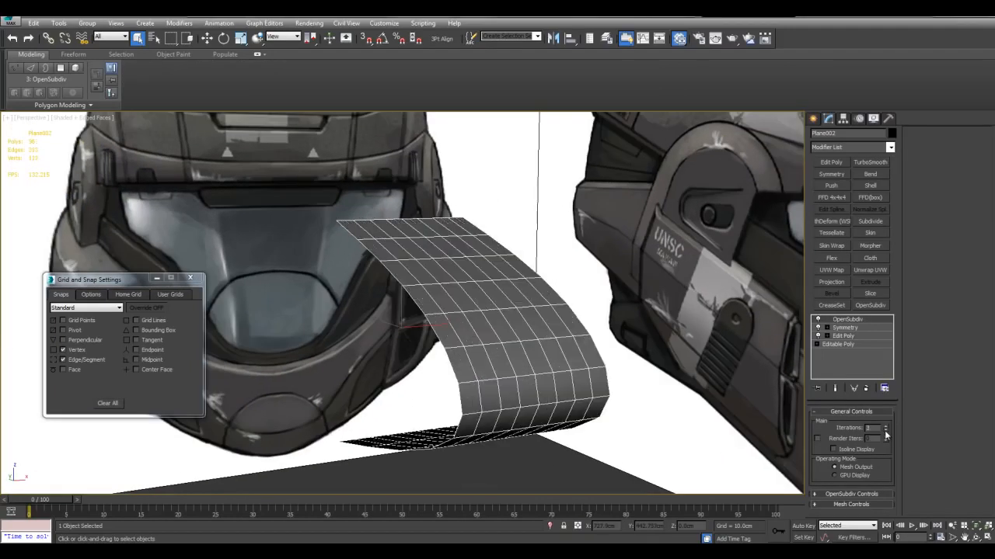
# Step: Add an Edit Poly modifier above OpenSubdiv and select a block of polygons on the upper part of the curved mesh
pyautogui.click(831, 162)
pyautogui.press('4')
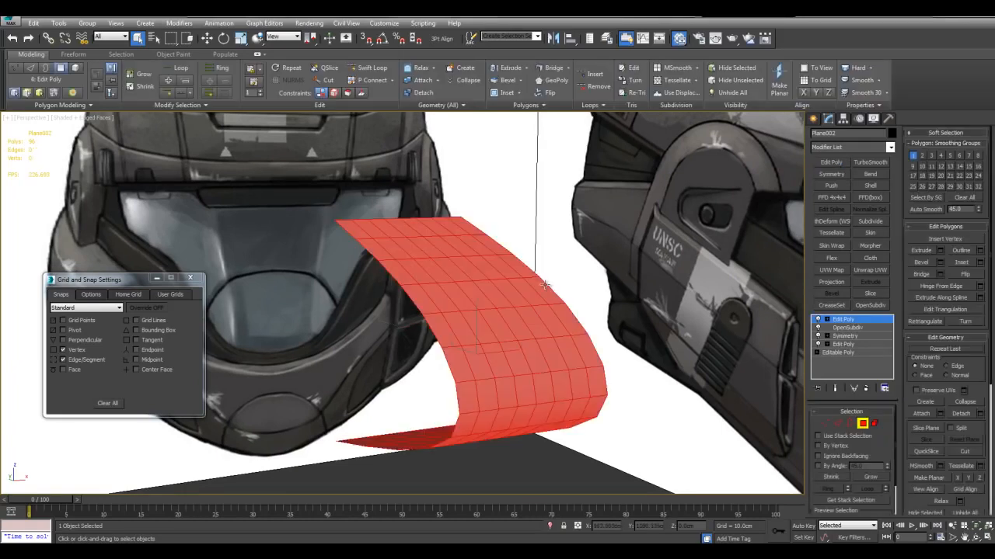
pyautogui.moveTo(436, 270); pyautogui.dragTo(530, 340)
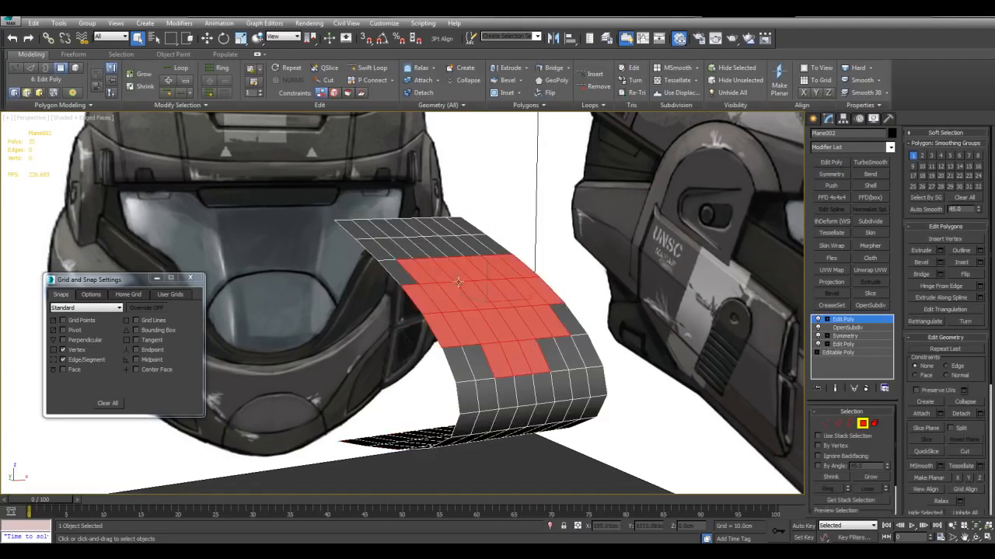